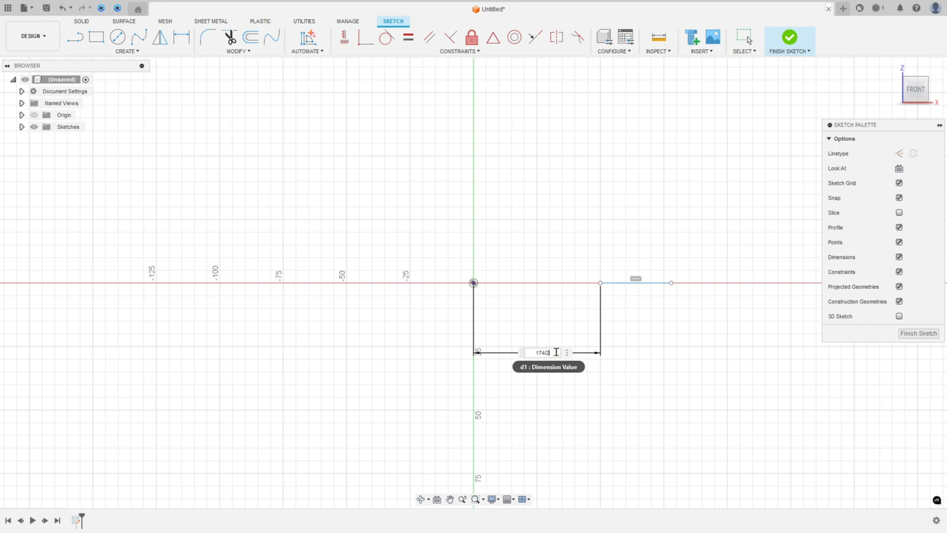
Step: Set the horizontal distance from the origin to the flange line's inner end to 174/2
key("Return")
scroll(597, 335, "down", 2)
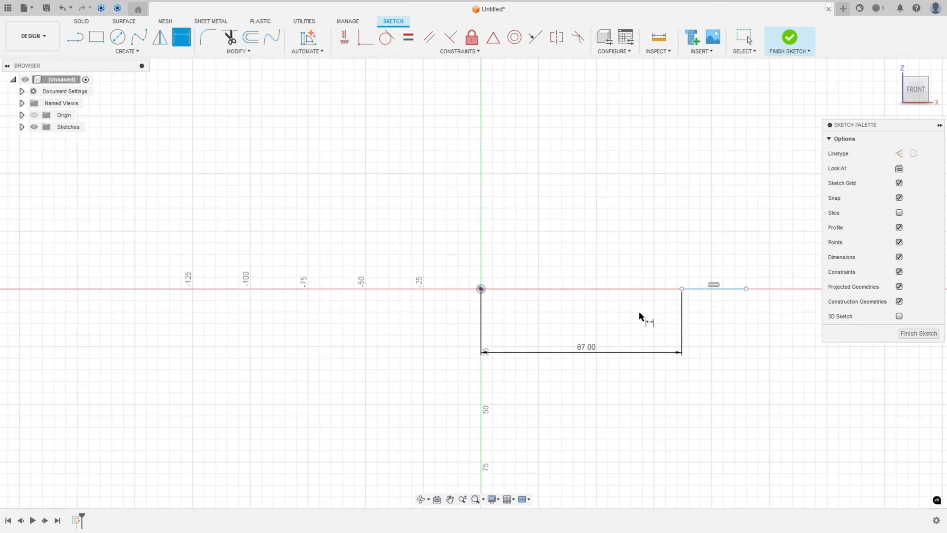
mouse_move(641, 317)
middle_mouse_down()
mouse_move(467, 298)
mouse_move(455, 273)
middle_mouse_up()
key("d")
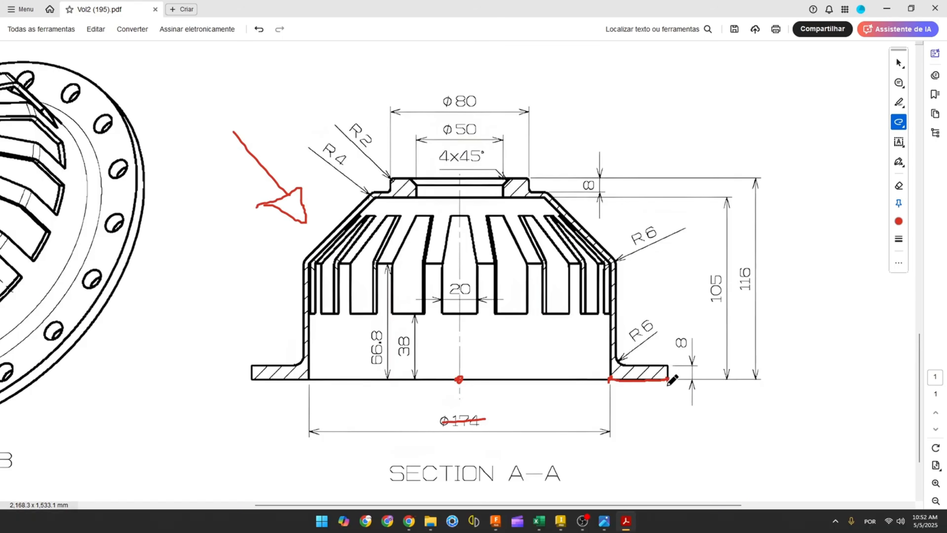
Step: In the drawing PDF, mark the flange's outer end in Section A-A and the flange's Ø240 dimension in the circular view
left_click_drag(668, 386, 668, 377)
scroll(545, 294, "down", 2, "ctrl")
scroll(548, 276, "up", 10)
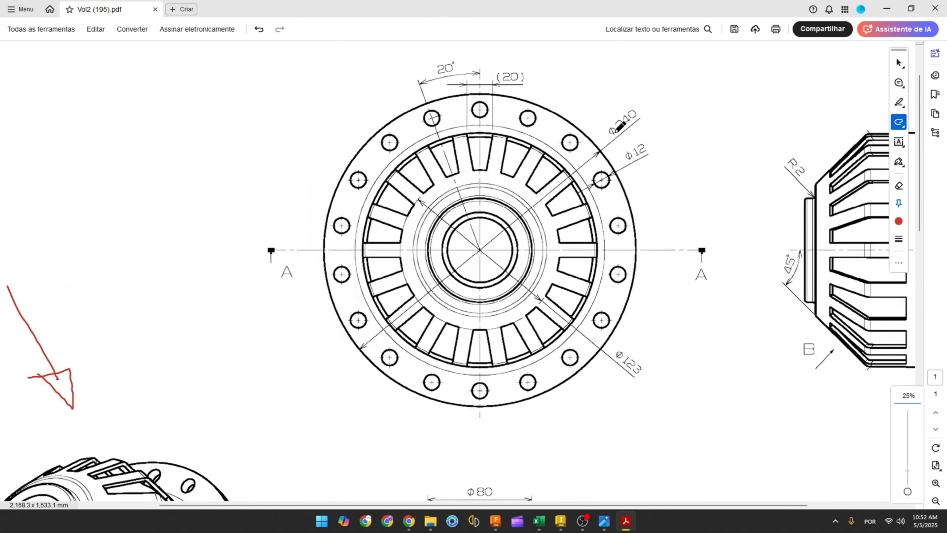
left_click_drag(613, 130, 639, 107)
scroll(604, 238, "down", 8)
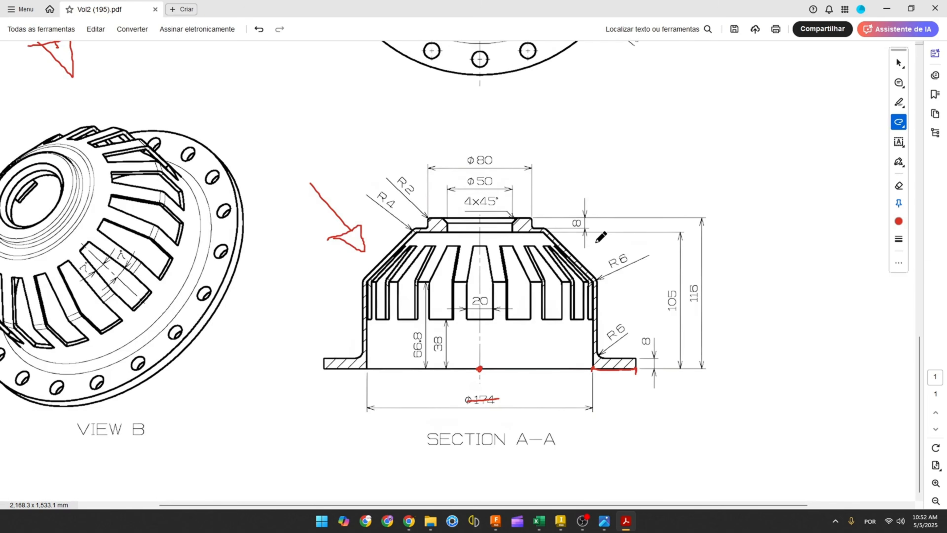
scroll(559, 333, "up", 2, "ctrl")
scroll(540, 355, "down", 2, "ctrl")
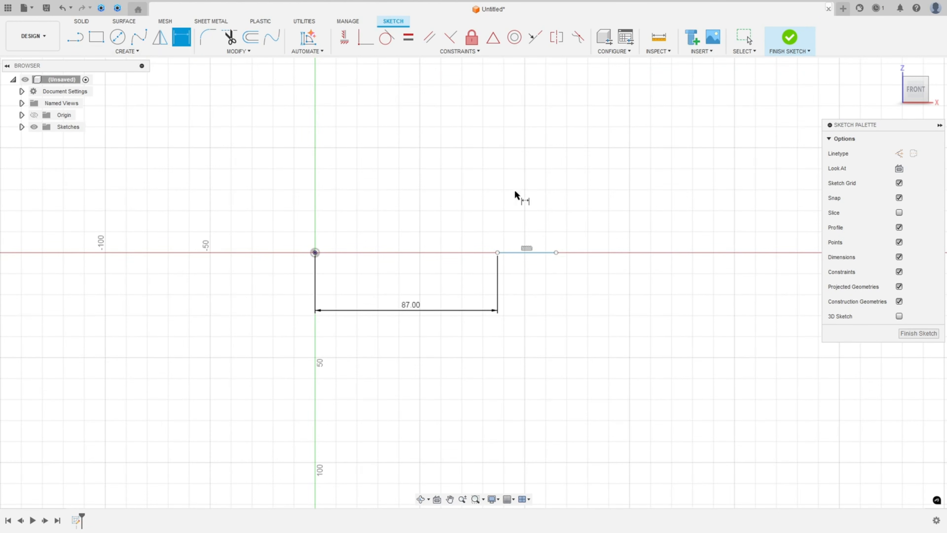
Step: Back in the Fusion sketch, dimension the horizontal distance from the origin to the flange line's outer end as 240/2
left_click(556, 252)
left_click(314, 253)
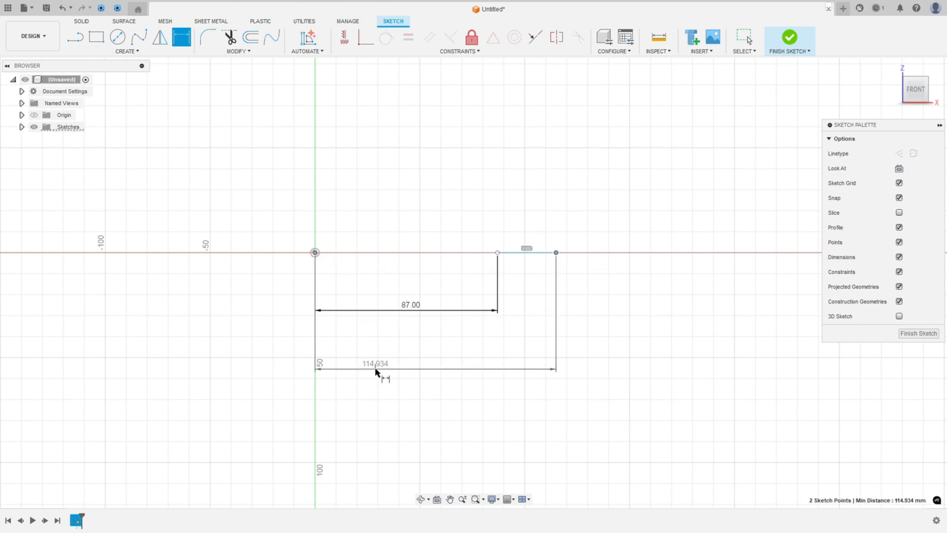
left_click(375, 367)
type("2")
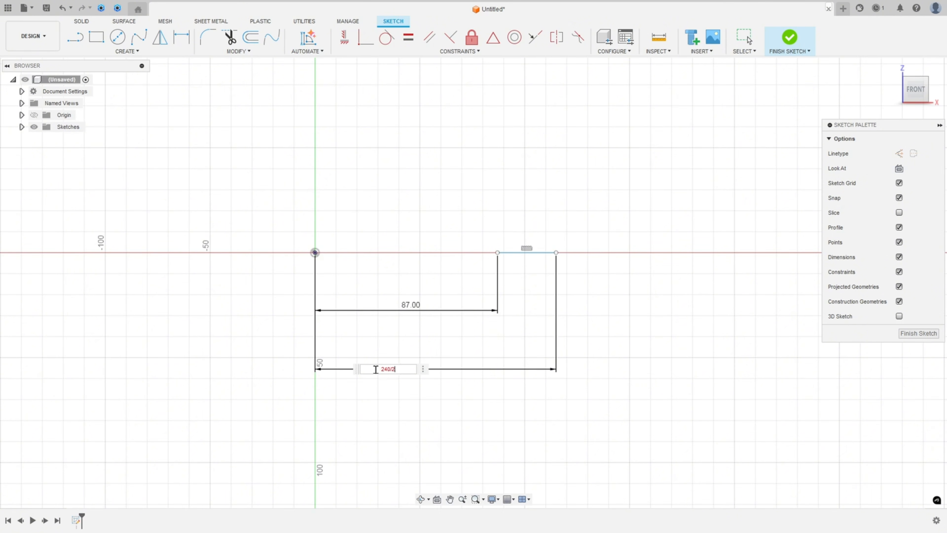
type("40/2")
key("Return")
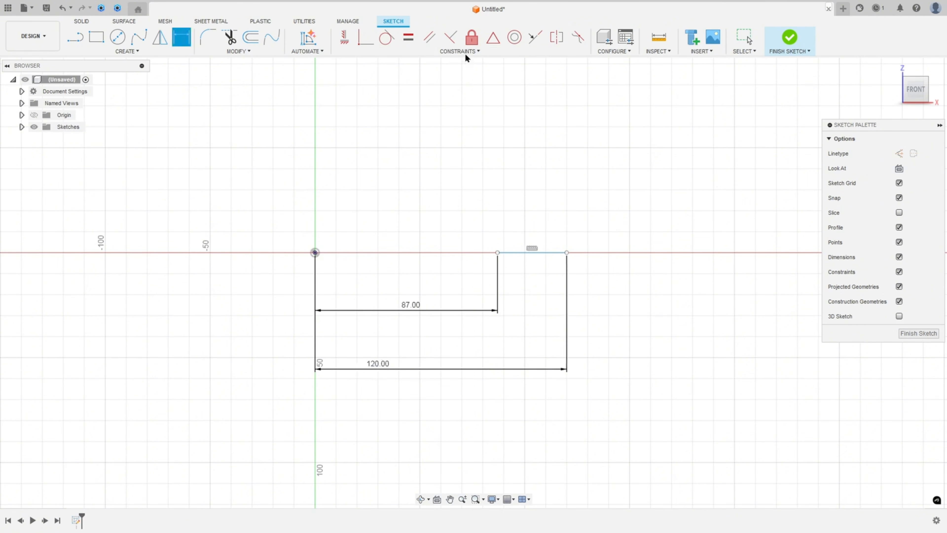
Step: Apply a Horizontal constraint between the flange line's inner endpoint and the origin
left_click(344, 39)
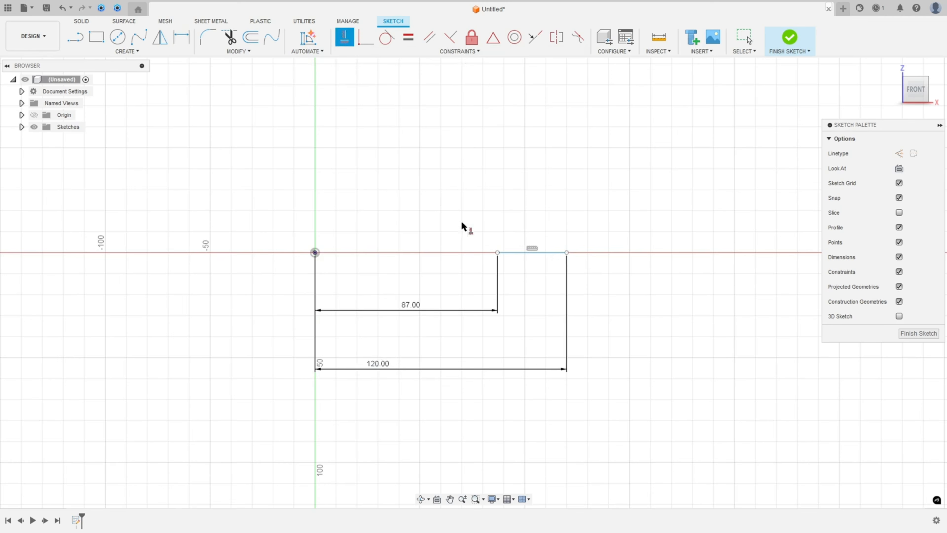
left_click(498, 253)
left_click(315, 253)
scroll(498, 276, "down", 2)
middle_click_drag(465, 214, 486, 286)
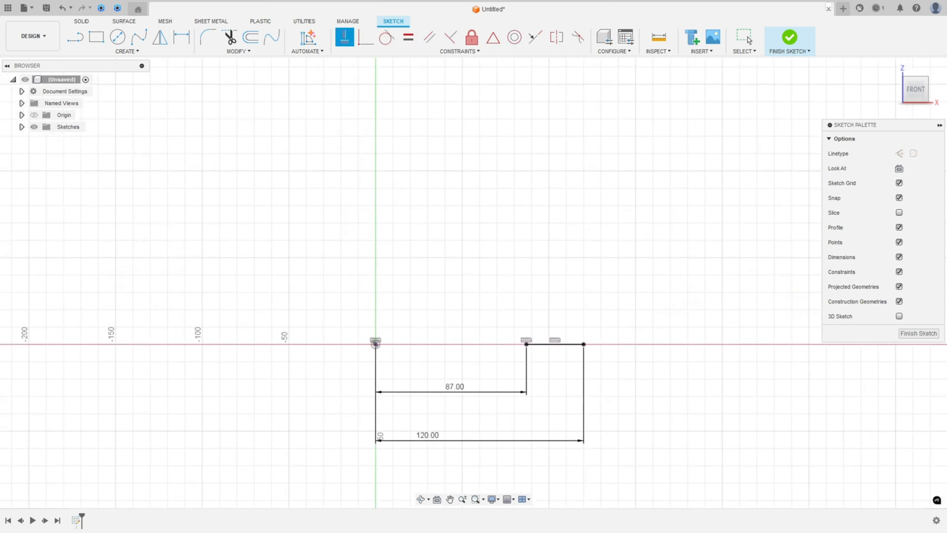
Step: Switch to the drawing PDF, draw a red centre line through Section A-A and strike out the 116 height dimension
key("alt+Tab")
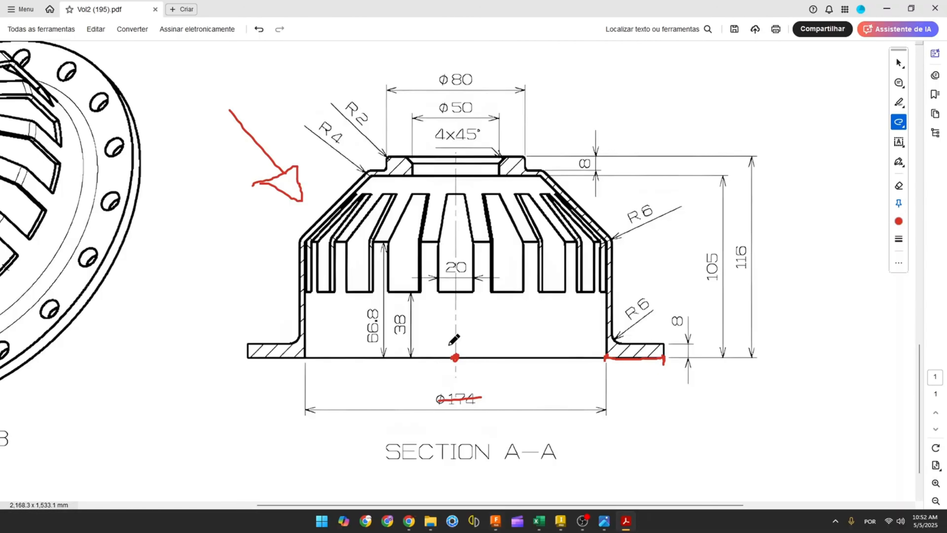
left_click_drag(454, 358, 455, 154)
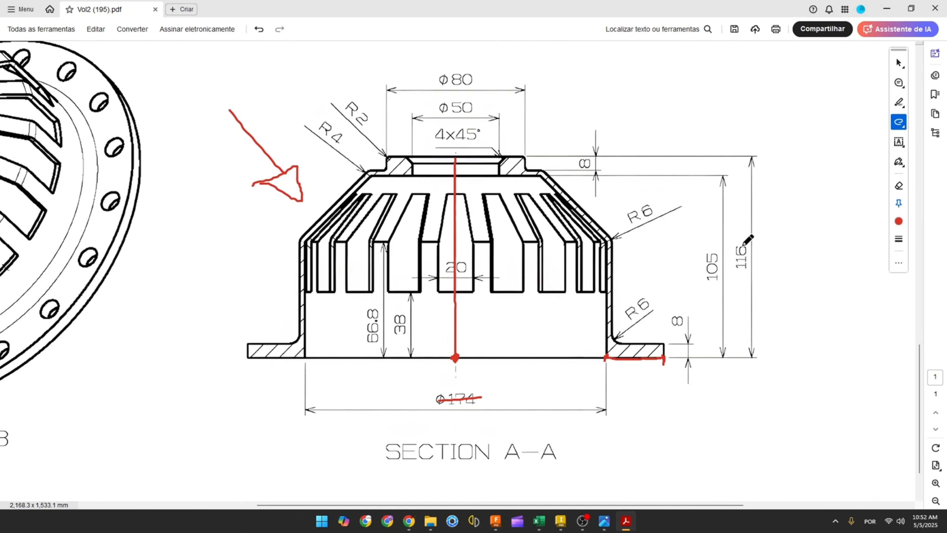
left_click_drag(742, 241, 739, 269)
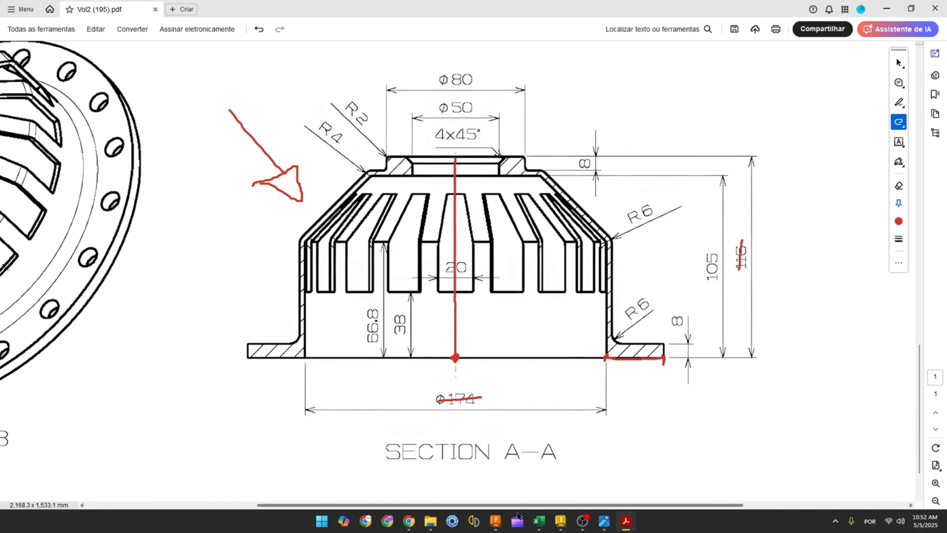
Step: Switch to Fusion and sketch a vertical construction line 116 mm long upward from the origin
left_click(496, 521)
left_click(76, 37)
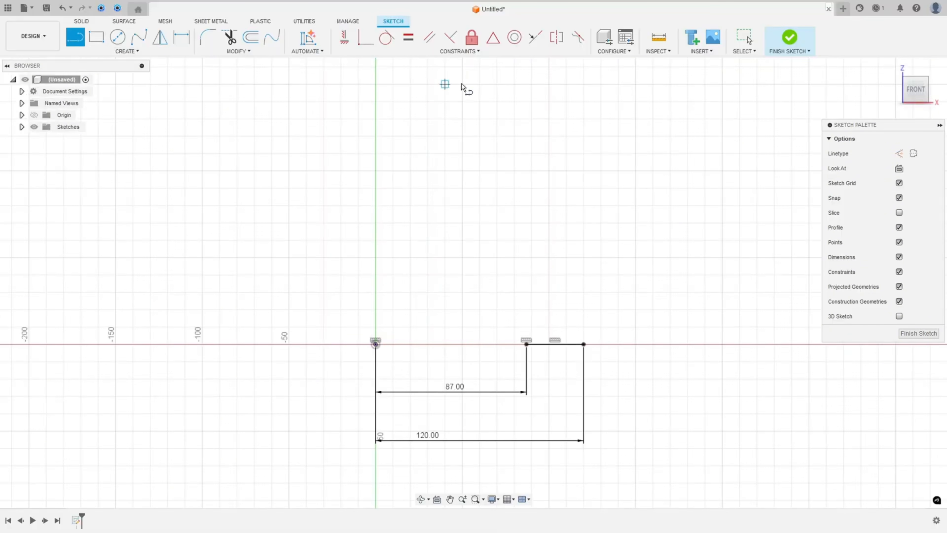
left_click(899, 153)
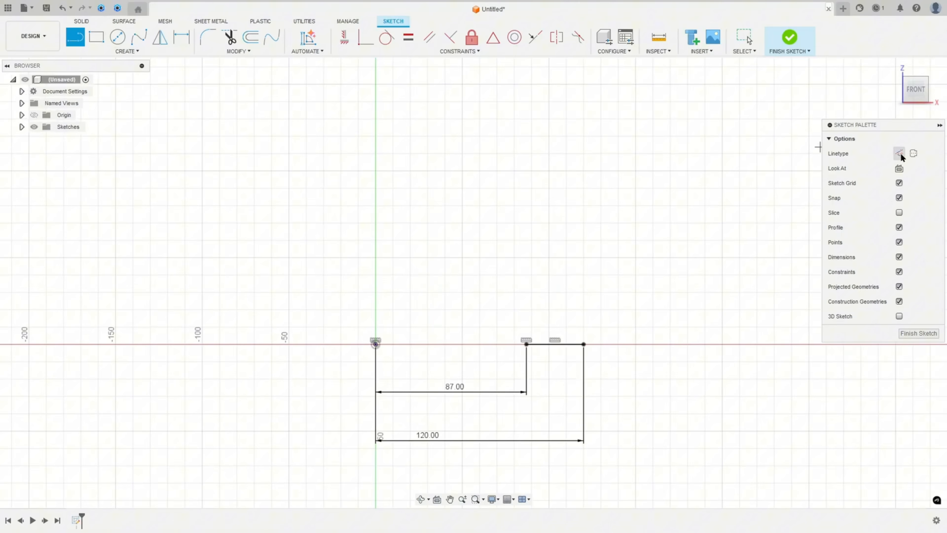
left_click(376, 344)
type("1")
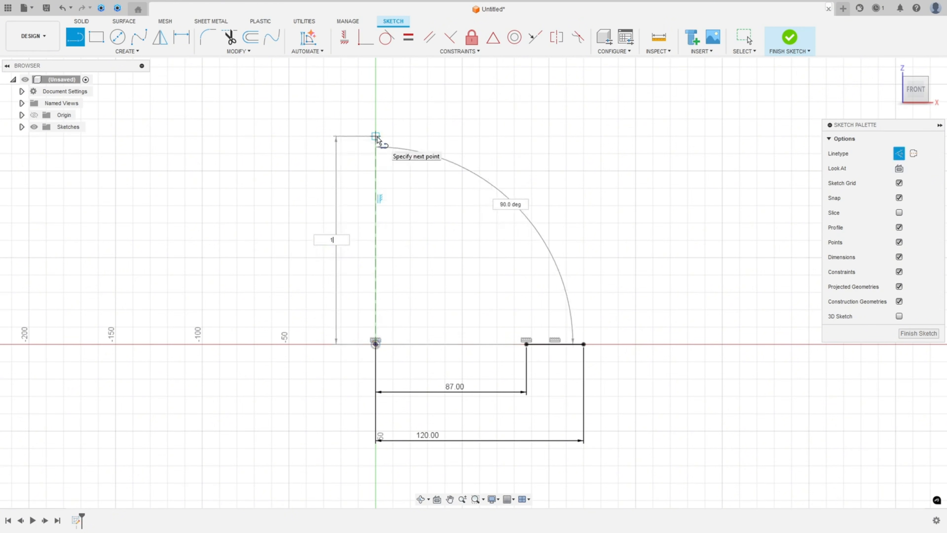
type("16")
key("Return")
key("Escape")
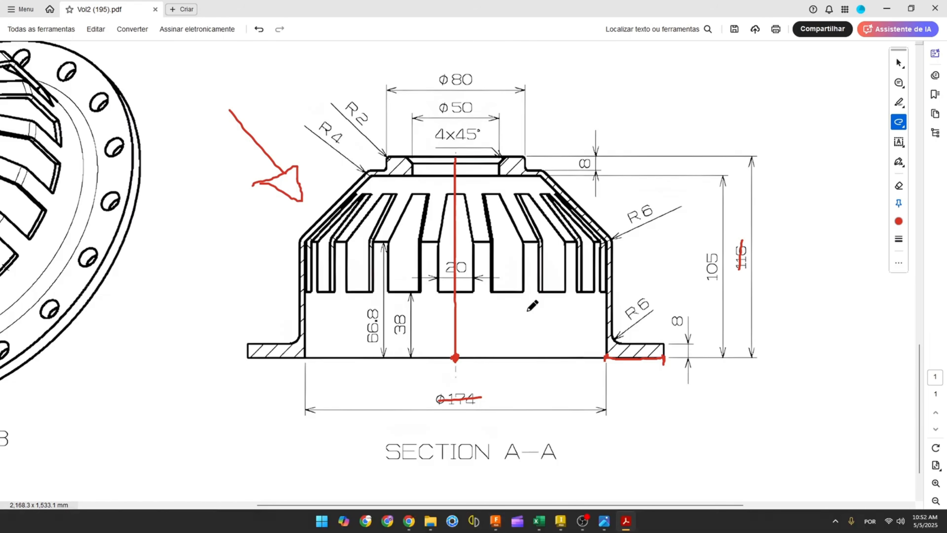
Step: Trace the section's inner wall in the PDF, and in Fusion sketch a solid line about 50 mm up from the flange's inner end plus an inward-slanting line
mouse_move(606, 358)
left_mouse_down()
mouse_move(604, 246)
mouse_move(537, 177)
left_mouse_up()
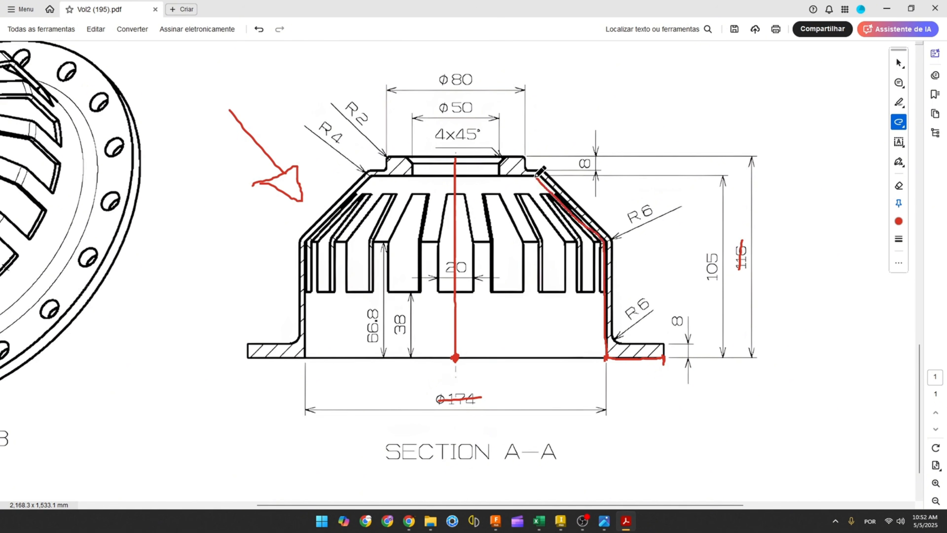
left_click(496, 521)
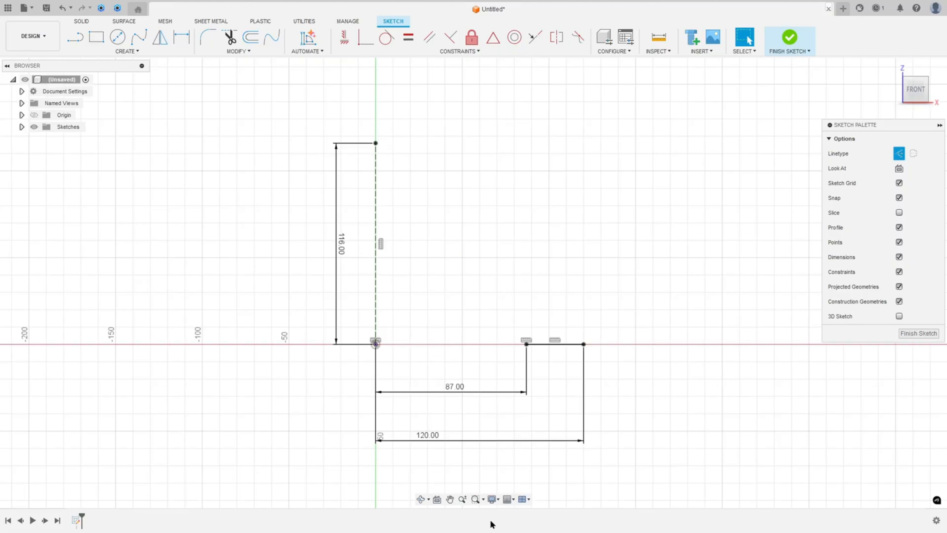
left_click(75, 37)
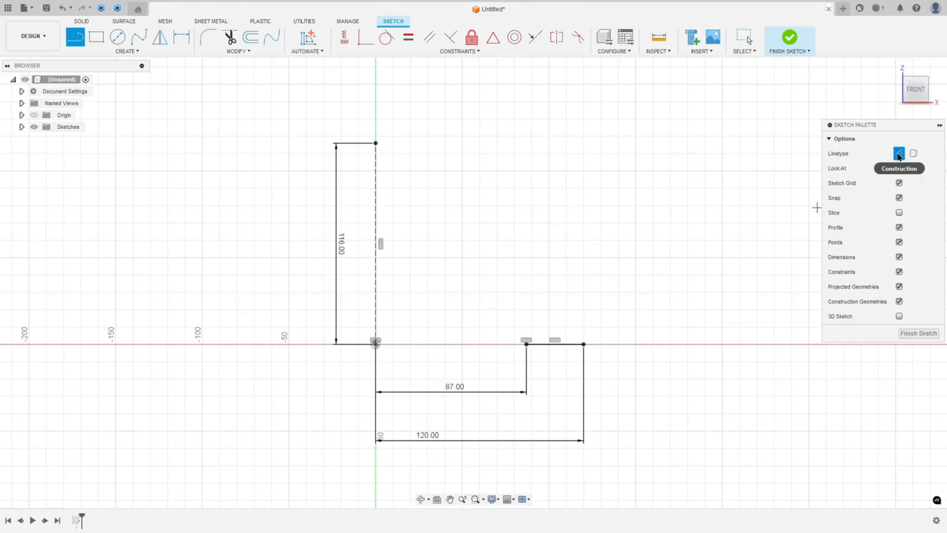
left_click(898, 155)
mouse_move(525, 343)
left_mouse_down()
mouse_move(524, 228)
mouse_move(526, 256)
left_mouse_up()
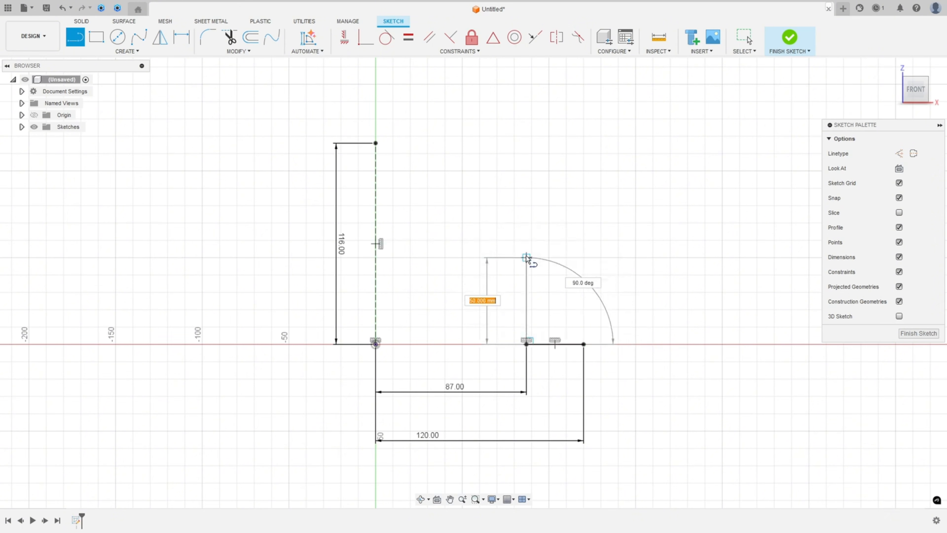
left_click(526, 256)
left_click(452, 172)
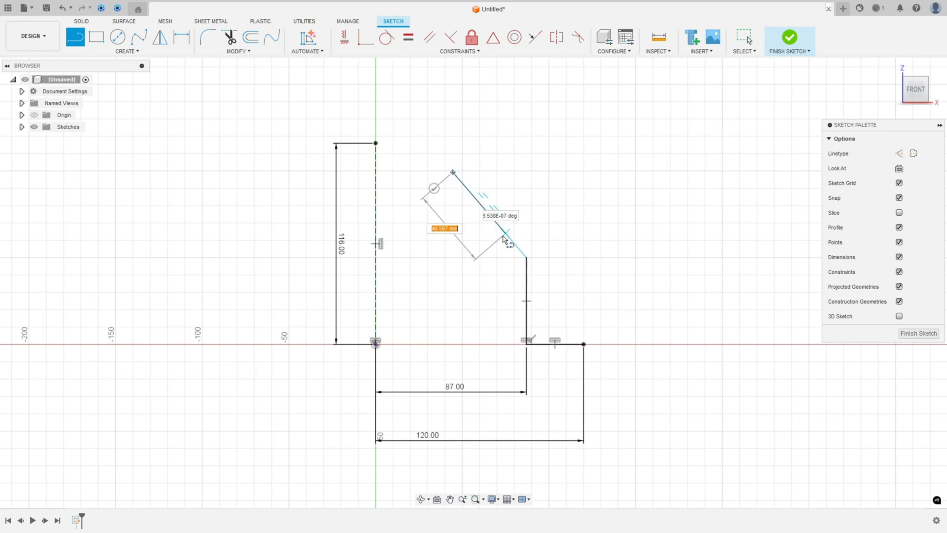
key("Escape")
Step: Switch to the PDF, mark both ends of the vertical wall, strike out the 66.8 dimension and mark the slanted wall in Section A-A
key("alt+Tab")
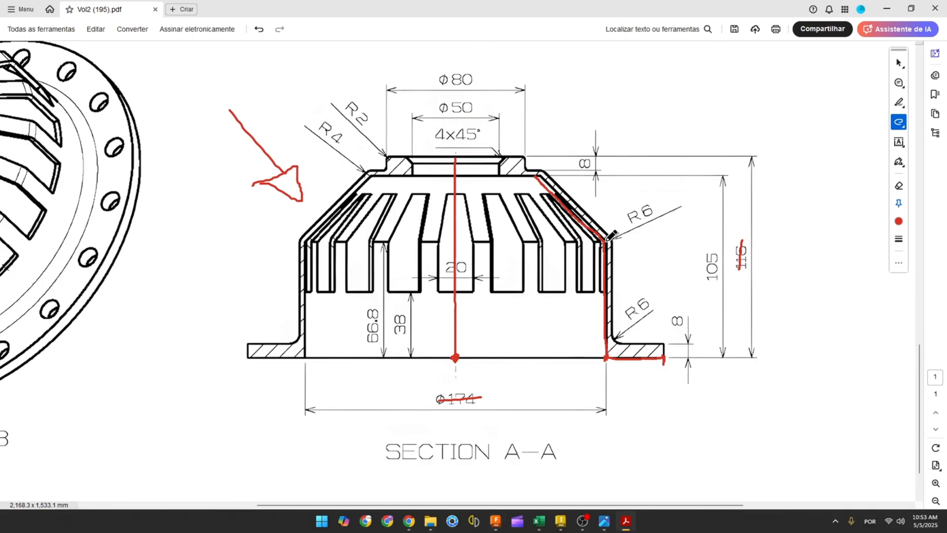
left_click_drag(608, 241, 606, 242)
left_click_drag(605, 357, 593, 355)
left_click_drag(374, 308, 376, 340)
left_click_drag(542, 180, 563, 206)
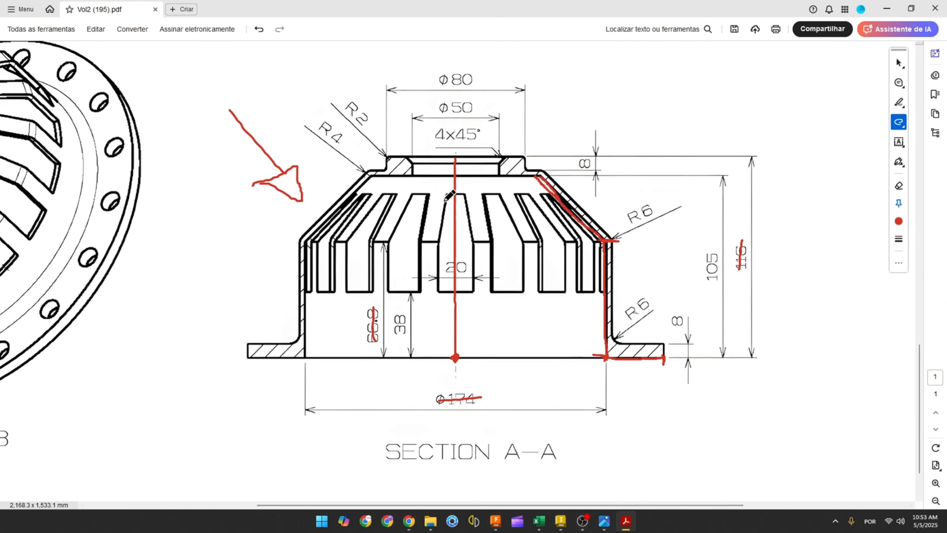
Step: Mark the 45° angle dimension in the PDF's side view and return to Section A-A
scroll(577, 207, "down", 3, "ctrl")
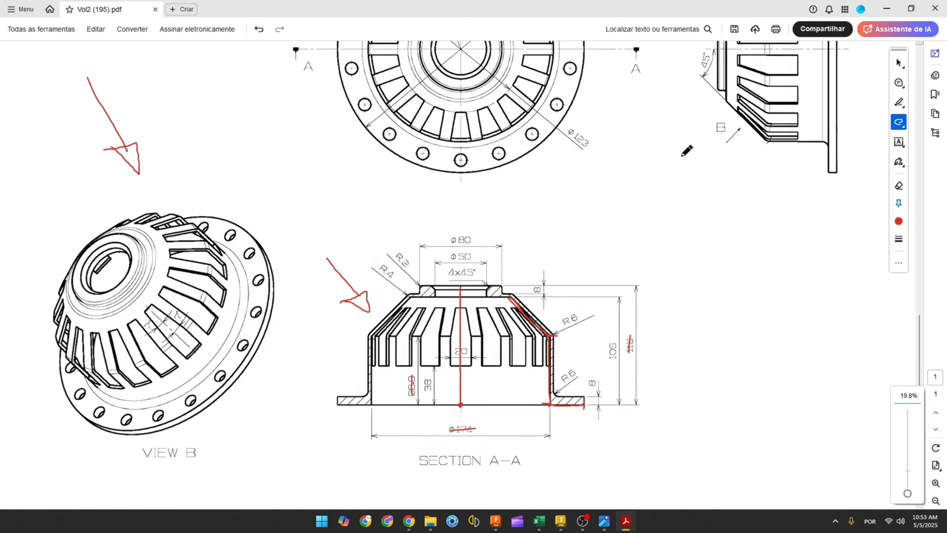
scroll(688, 149, "up", 1)
left_click_drag(710, 96, 705, 112)
scroll(485, 343, "down", 1)
scroll(471, 353, "up", 3, "ctrl")
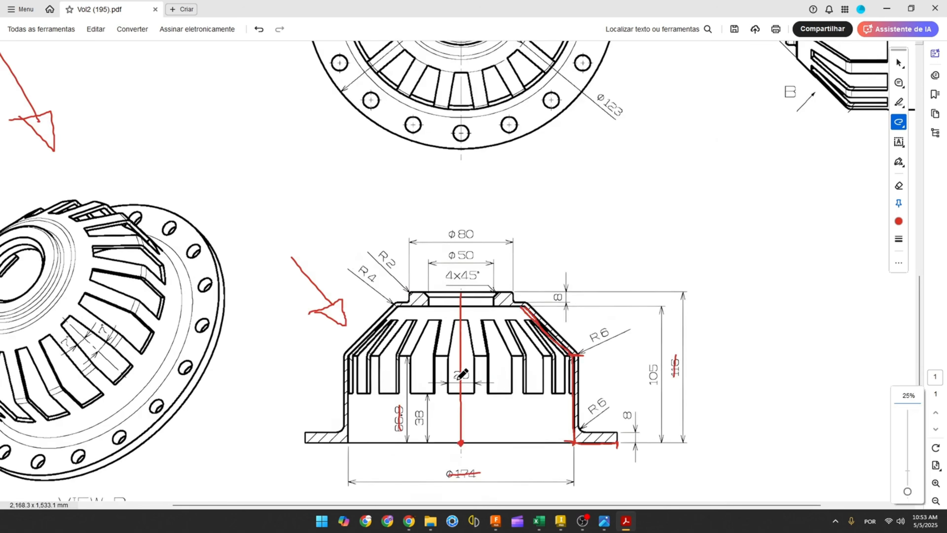
scroll(464, 371, "down", 1, "ctrl")
scroll(470, 368, "down", 1)
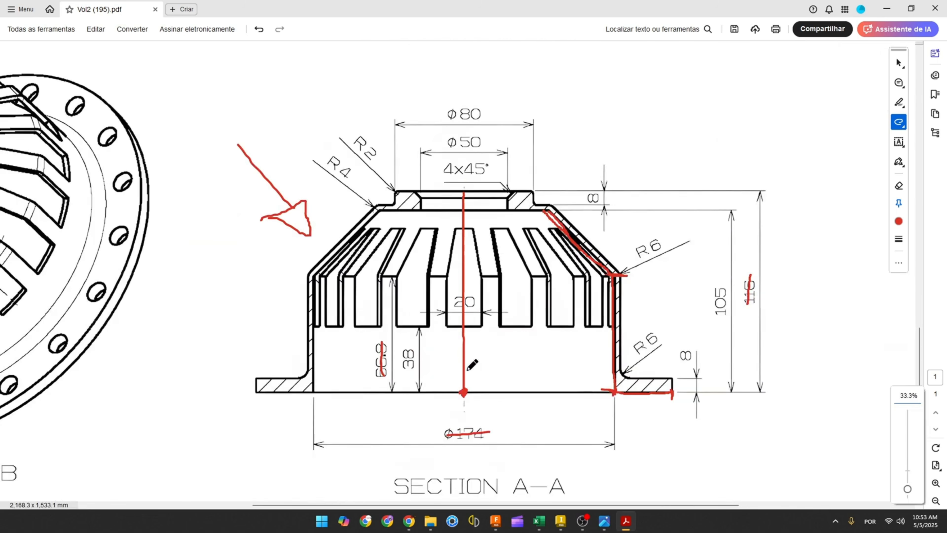
Step: Switch to Fusion and dimension the angle between the slanted line and the vertical construction line as 45°
left_click(495, 521)
left_click(181, 37)
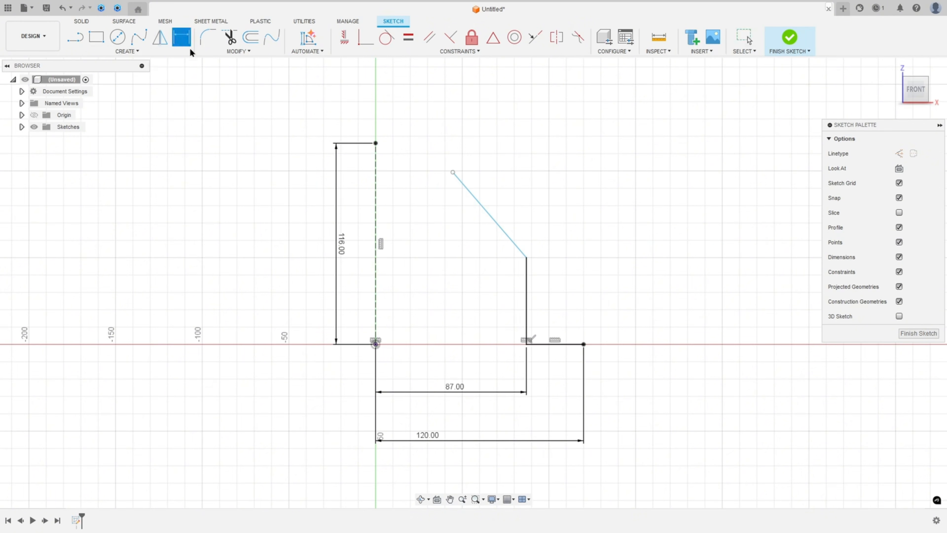
left_click(476, 201)
left_click(376, 219)
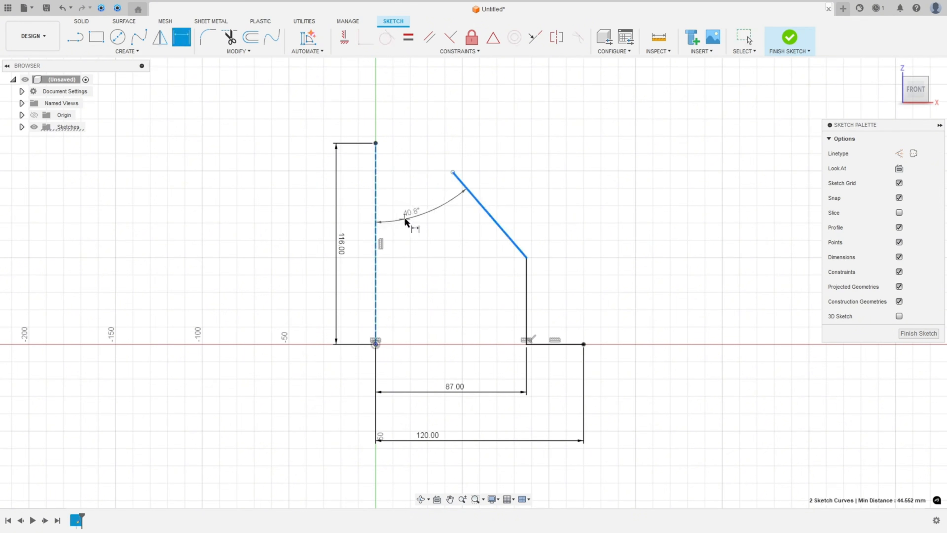
left_click(414, 219)
type("45")
key("Return")
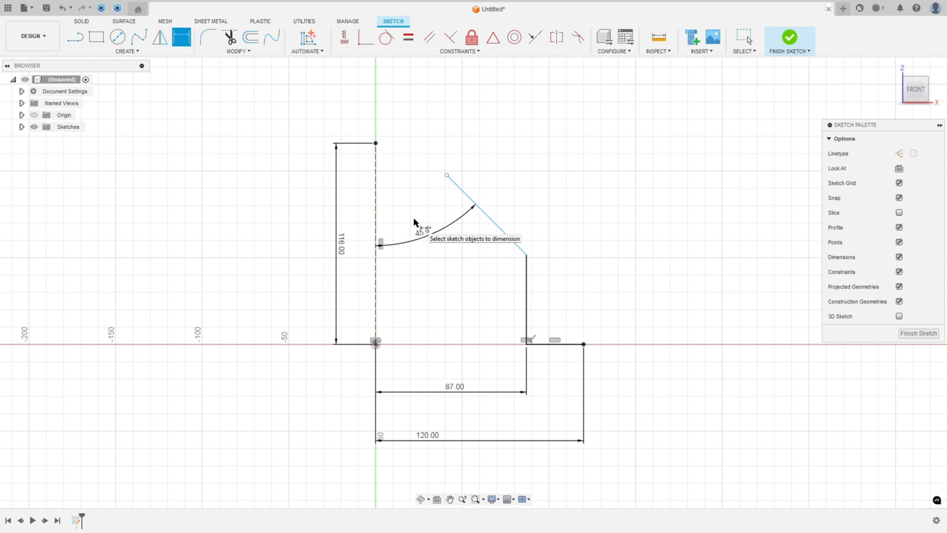
Step: Dimension the vertical height from the origin to the corner where the wall meets the slanted line as 66.8 mm
left_click(526, 255)
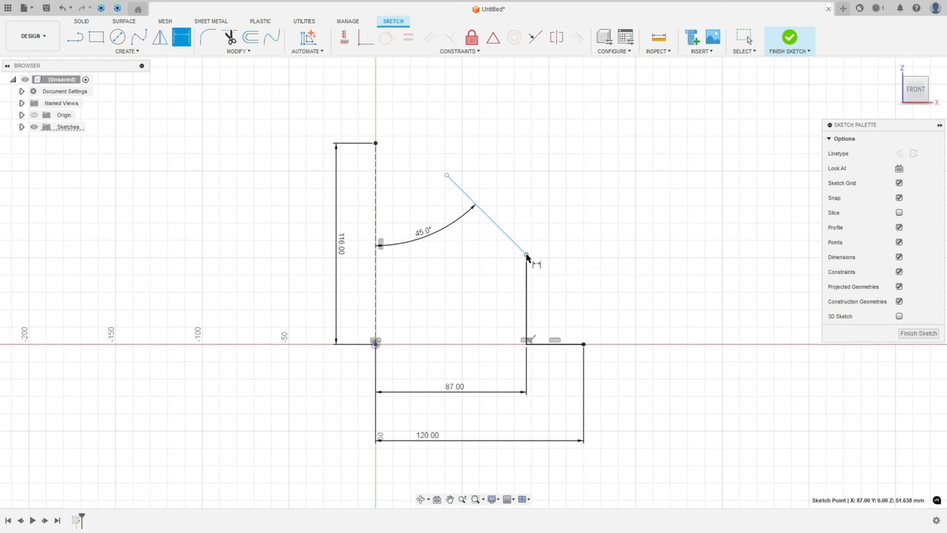
left_click(376, 345)
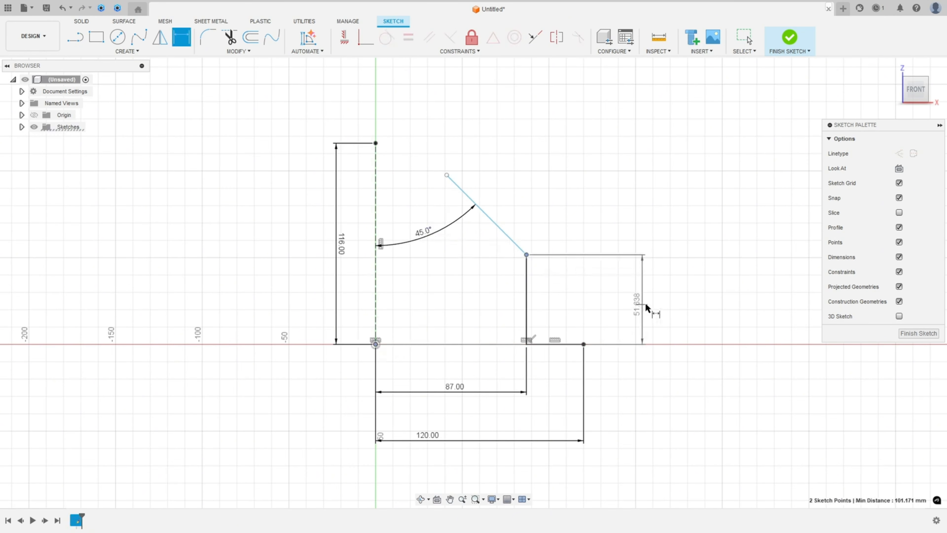
left_click(591, 295)
type("66")
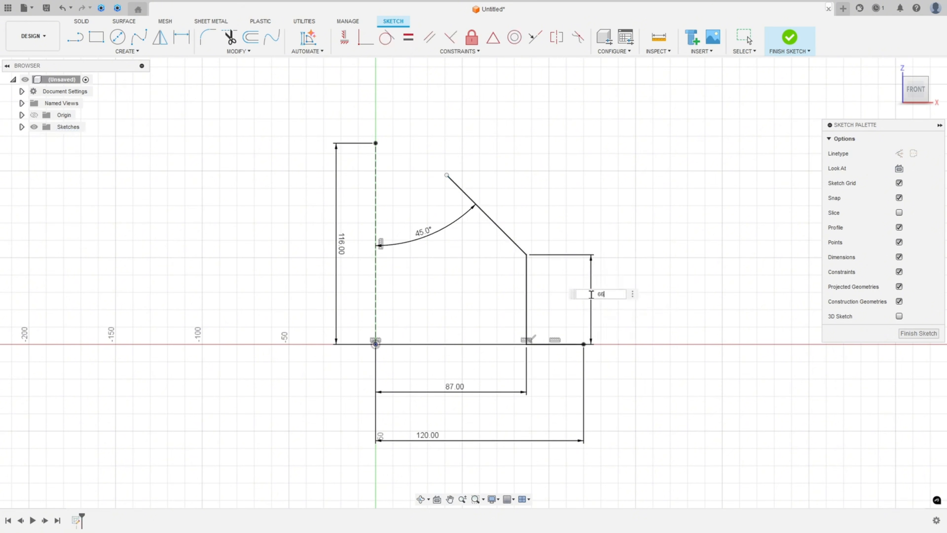
type(".8")
key("Return")
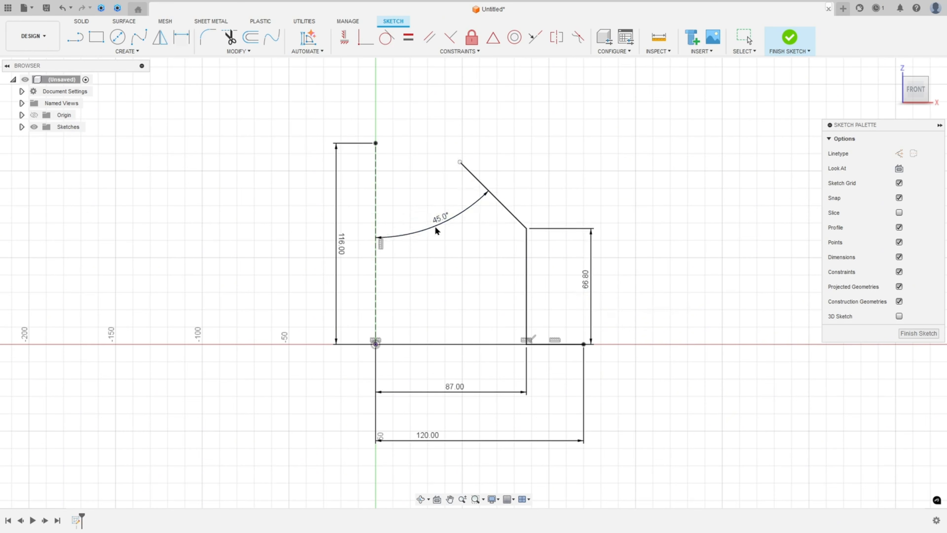
left_click(444, 232)
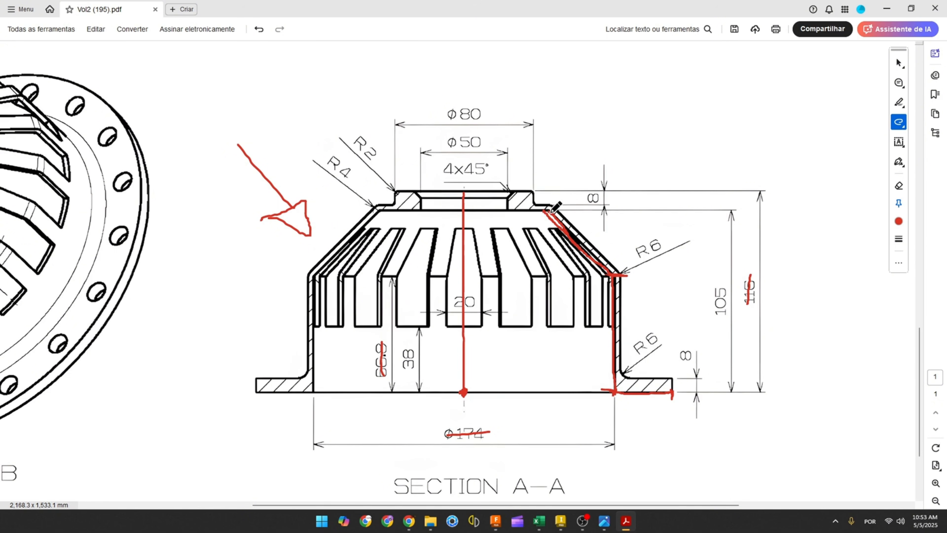
Step: Trace the rim outline in Section A-A, switch to Fusion and sketch it as three connected lines, level with the centreline's upper end
mouse_move(550, 209)
left_mouse_down()
mouse_move(508, 210)
mouse_move(508, 192)
mouse_move(531, 191)
left_mouse_up()
left_click(495, 521)
key("l")
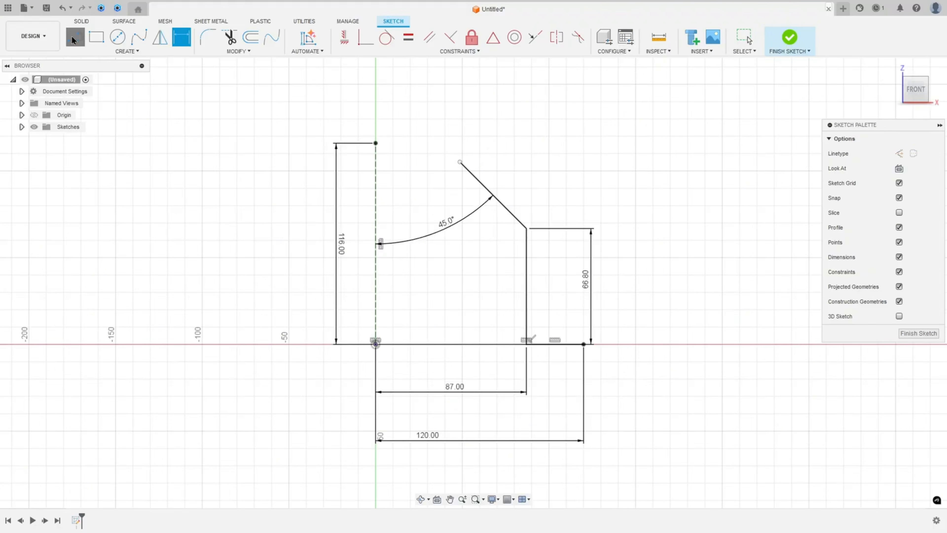
left_click(460, 161)
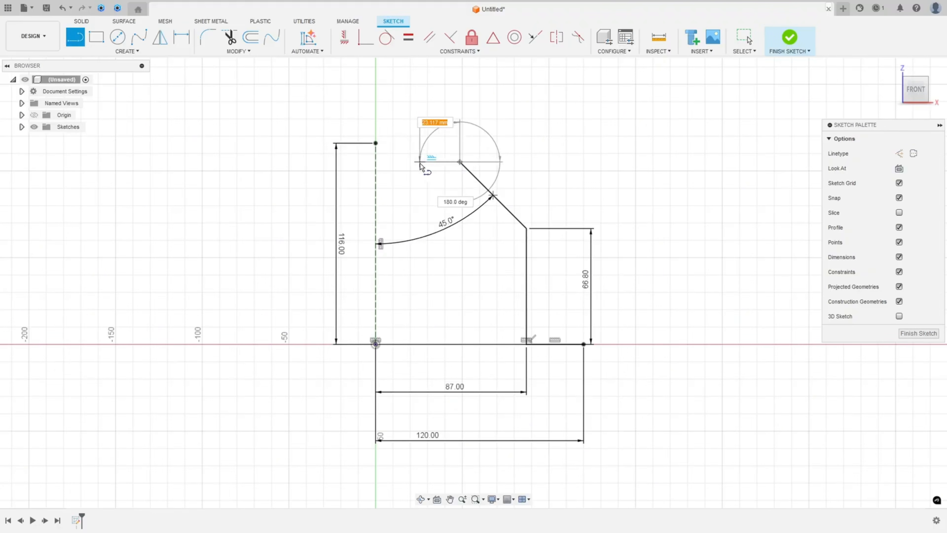
left_click(421, 162)
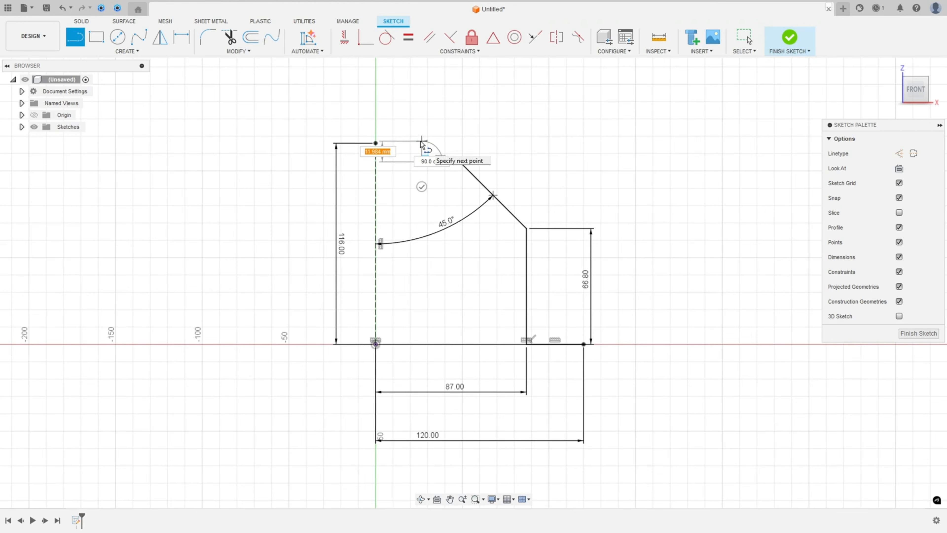
left_click(422, 142)
left_click(452, 141)
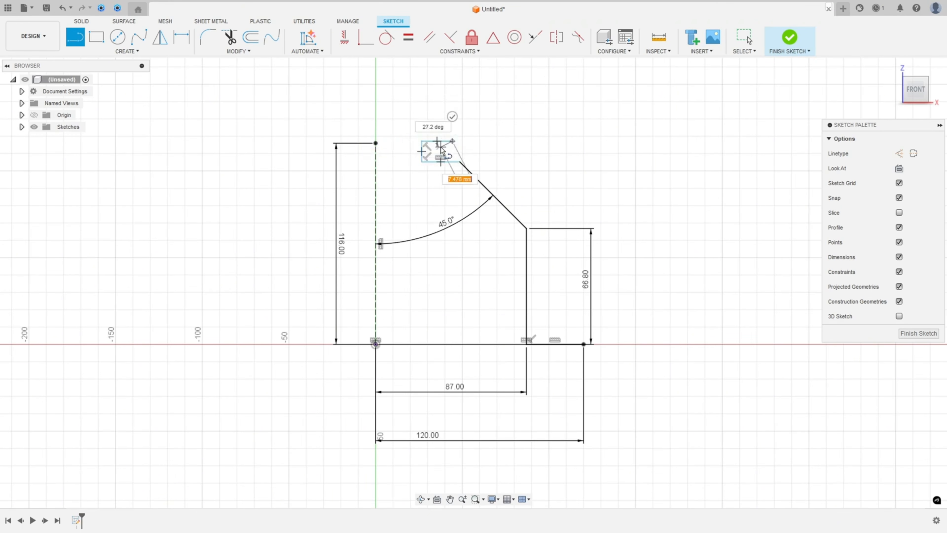
key("Escape")
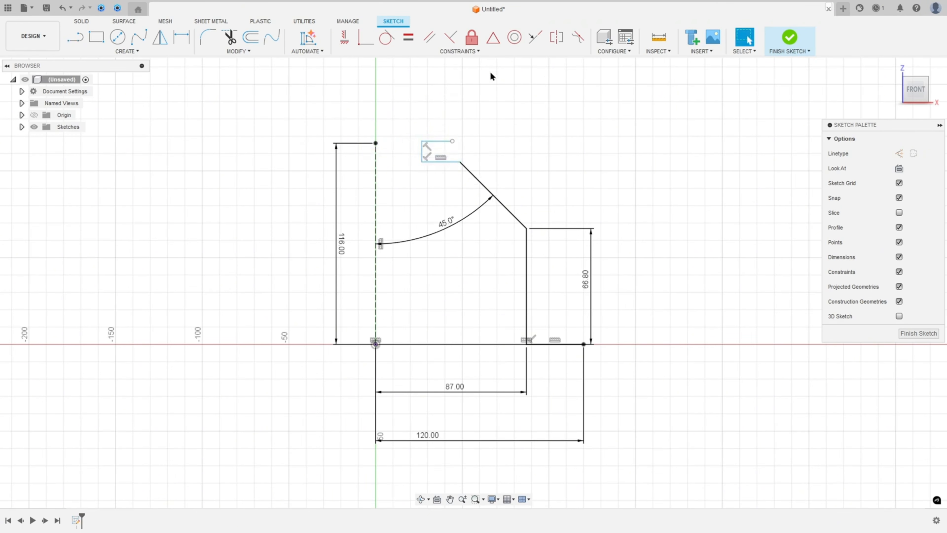
left_click(344, 37)
left_click(422, 141)
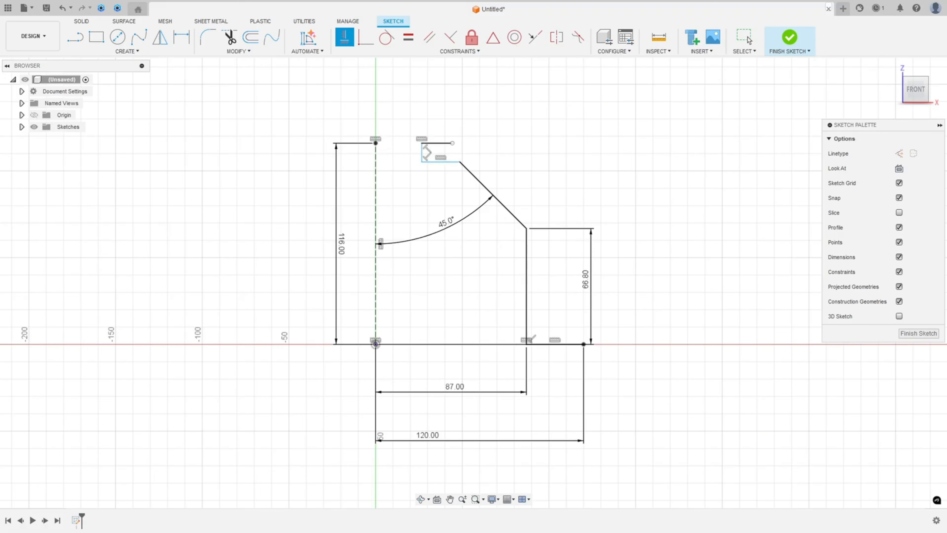
Step: Strike out Ø50 in the PDF and add "/2", switch to Fusion and dimension the rim's inner vertical line 25 mm from the centreline
key("alt+Tab")
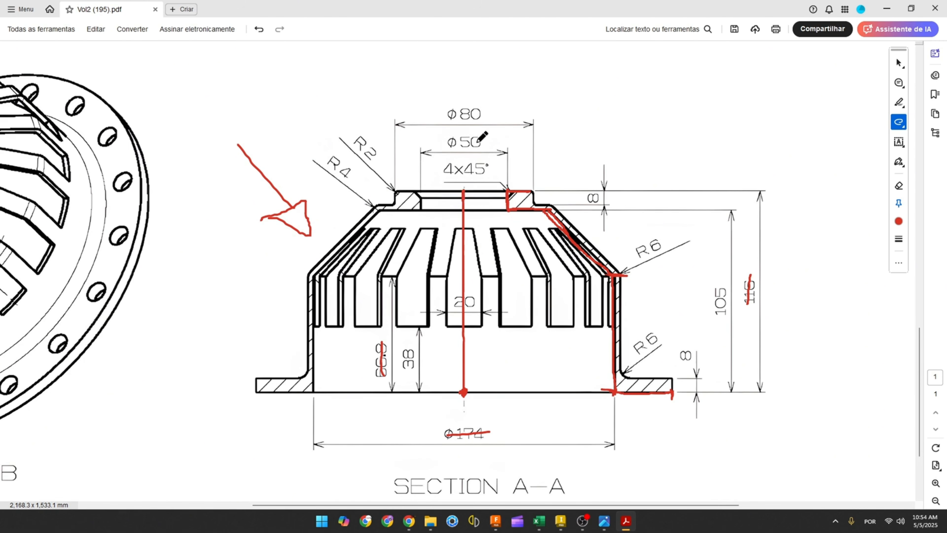
left_click_drag(447, 142, 505, 149)
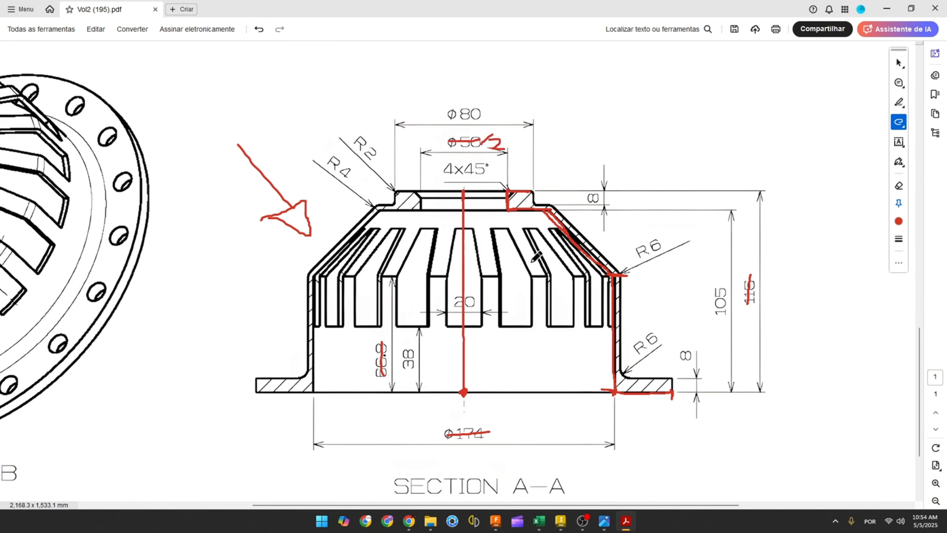
left_click(498, 523)
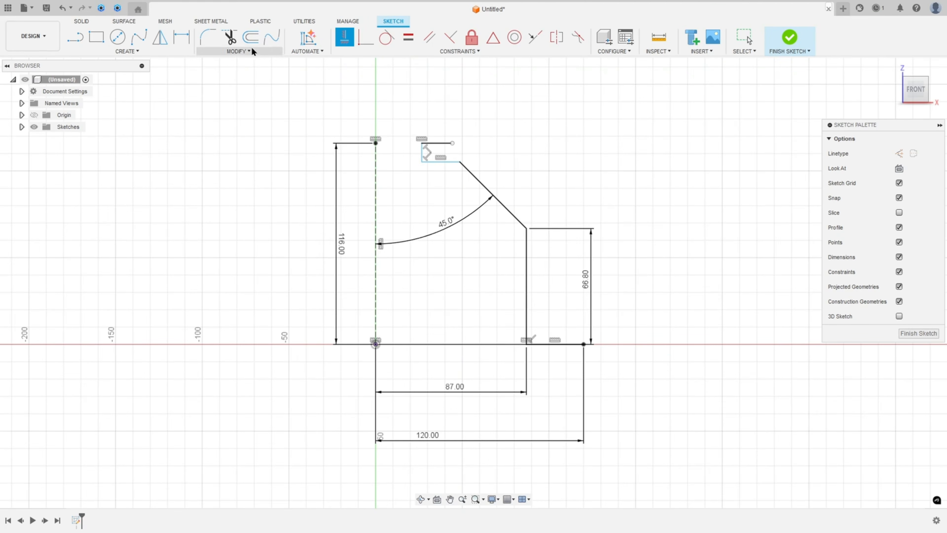
left_click(181, 37)
left_click(422, 153)
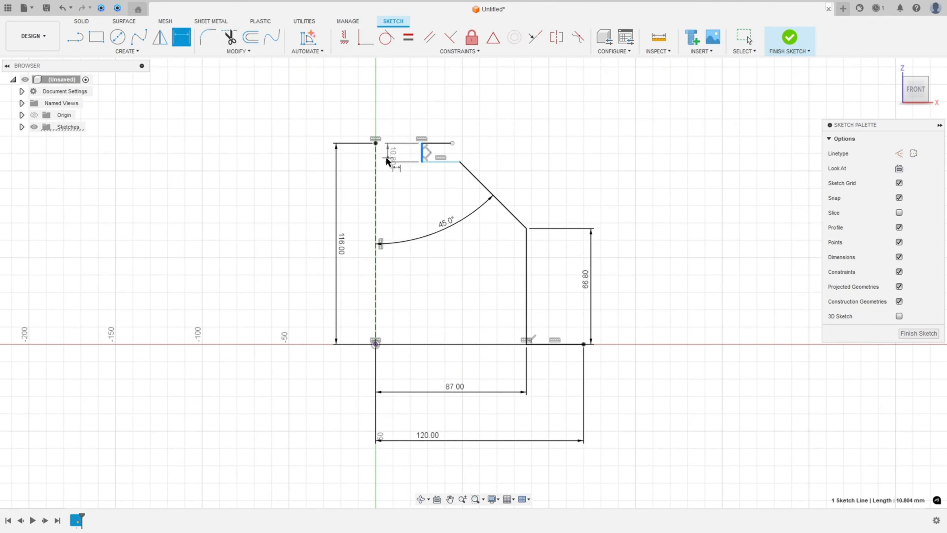
left_click(375, 164)
left_click(399, 184)
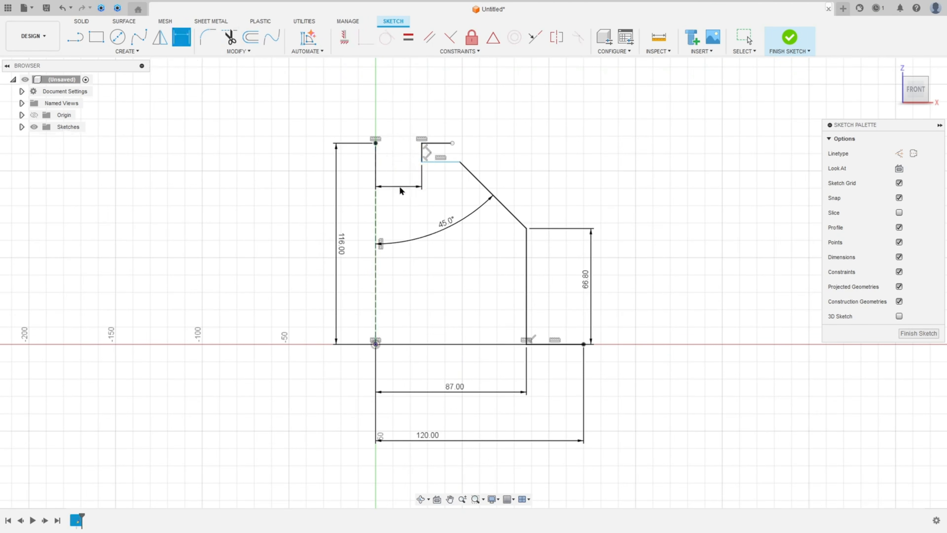
type("25")
key("Return")
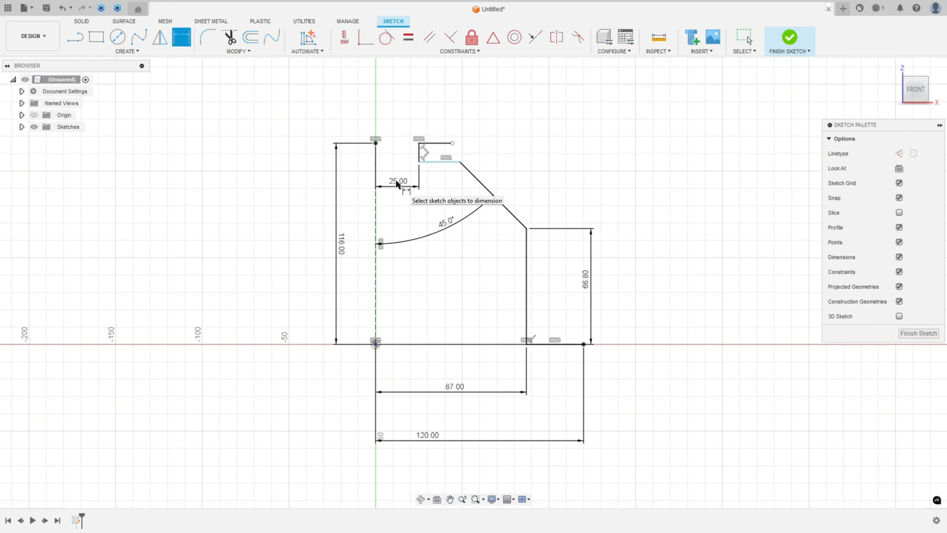
Step: Switch to the PDF, mark the rim's outer top corner, strike out the Ø80 dimension and add "/2" beside it
key("alt+Tab")
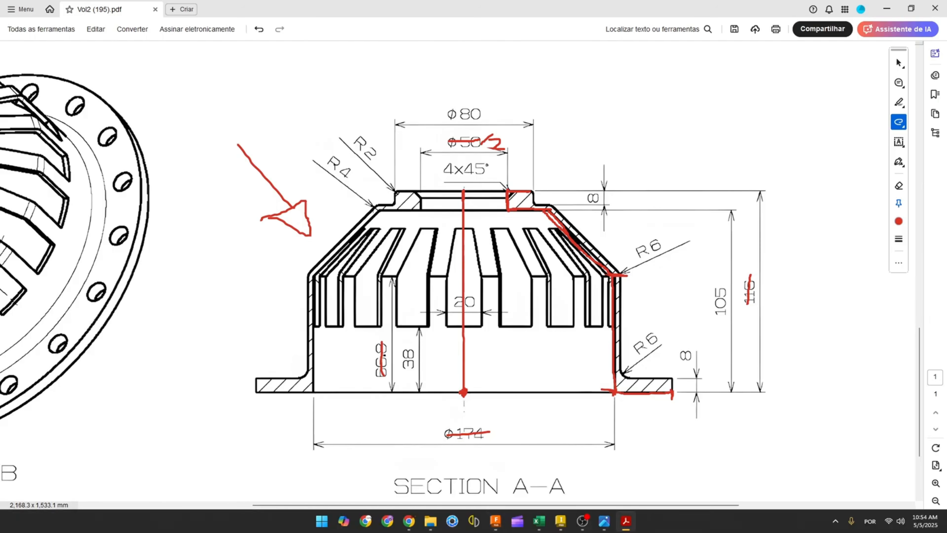
left_click_drag(534, 189, 534, 195)
left_click_drag(449, 113, 485, 112)
mouse_move(485, 119)
left_mouse_down()
mouse_move(499, 105)
mouse_move(517, 120)
left_mouse_up()
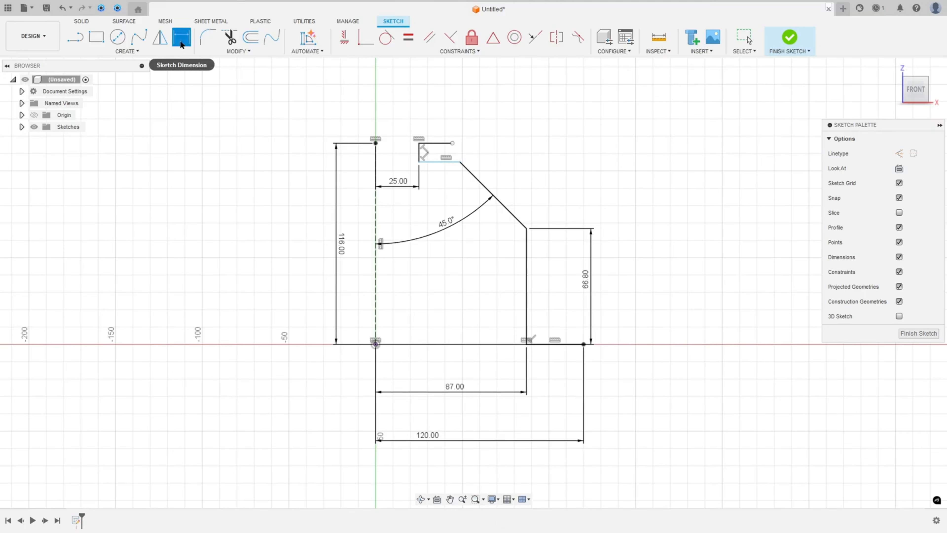
Step: In Fusion, dimension the rim's outer top end 40 mm from the centreline and pull the slanted line's upper corner lower
left_click(181, 44)
left_click(452, 142)
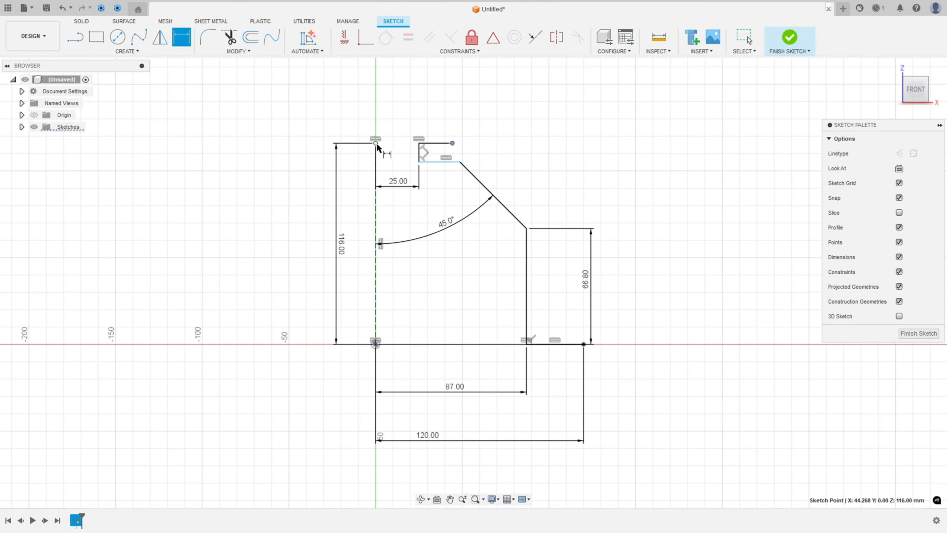
left_click(376, 144)
left_click(433, 94)
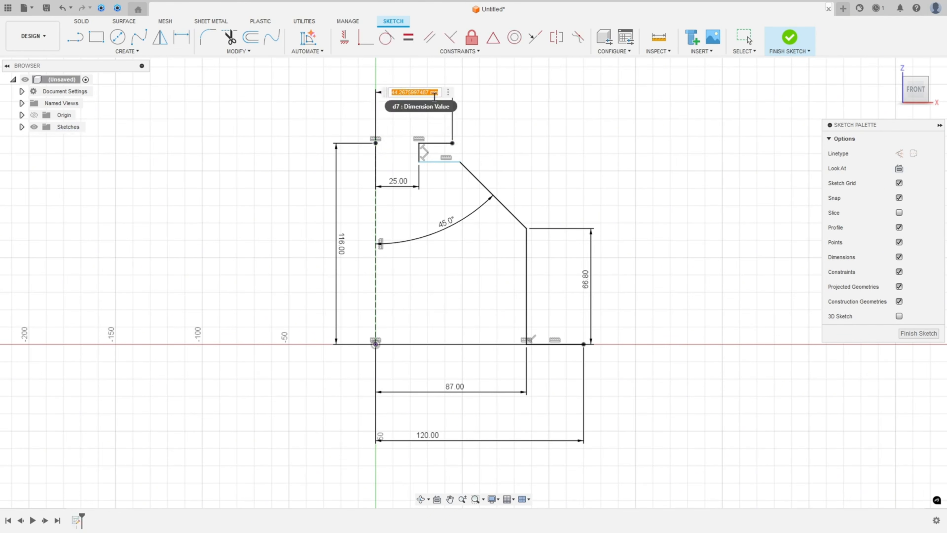
type("40")
key("Return")
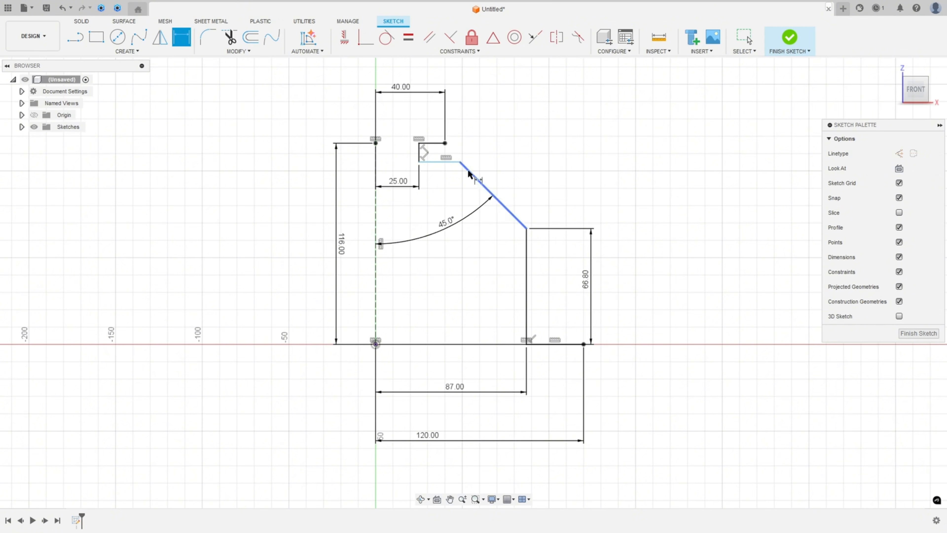
key("Escape")
mouse_move(454, 169)
left_mouse_down()
mouse_move(433, 167)
mouse_move(462, 172)
mouse_move(458, 179)
left_mouse_up()
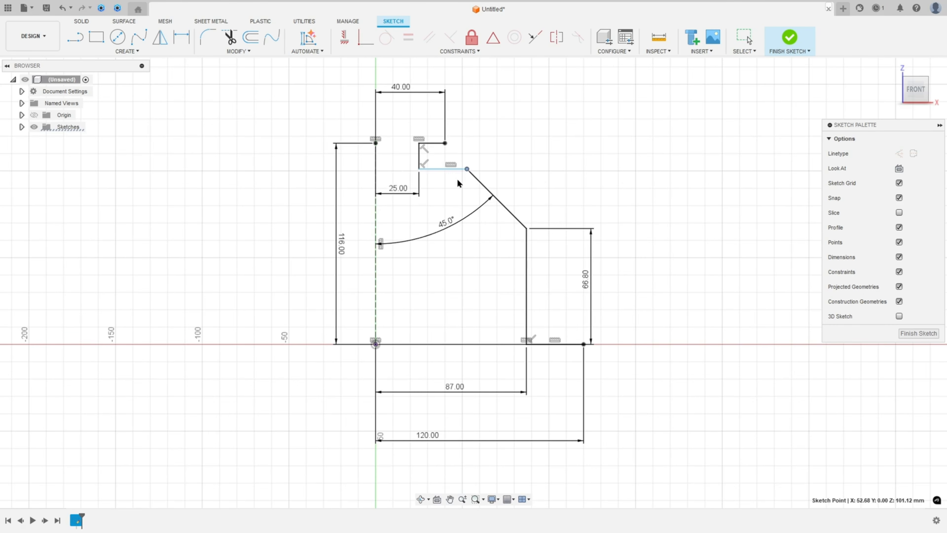
Step: Strike out the PDF's upper 8 dimension, switch to Fusion and sketch an 8 mm line down from the rim's outer end, moving its dimension aside
key("alt+Tab")
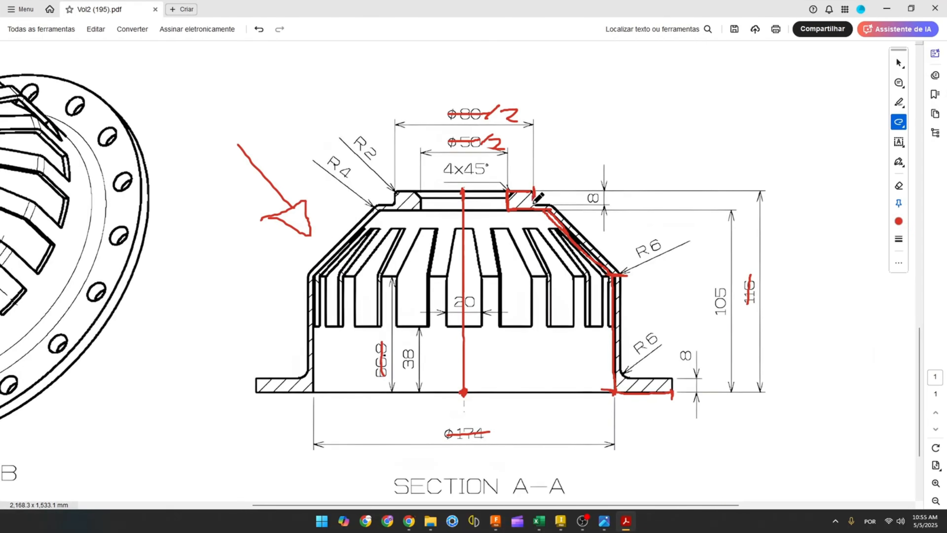
left_click_drag(534, 202, 593, 199)
key("alt+Tab")
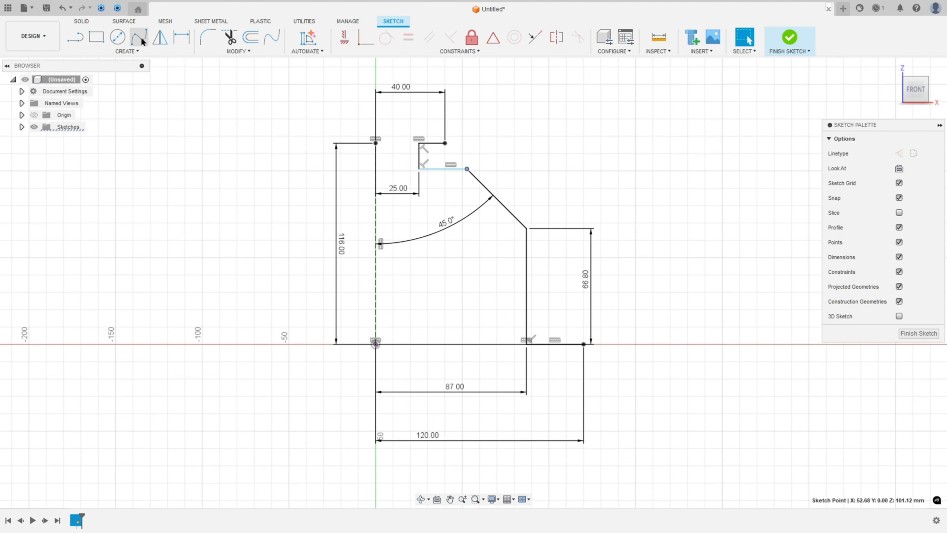
left_click(75, 37)
left_click(445, 144)
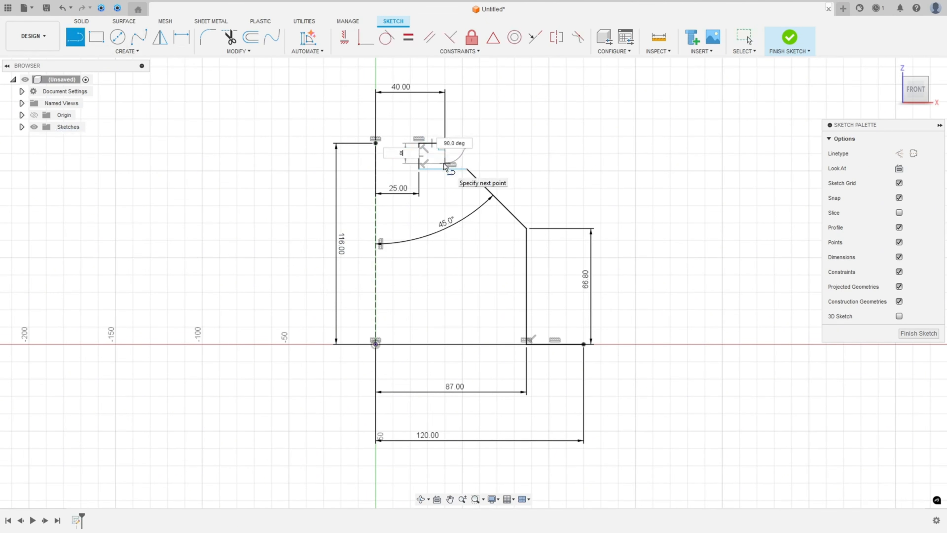
type("8")
key("Return")
key("Escape")
left_click_drag(400, 153, 487, 127)
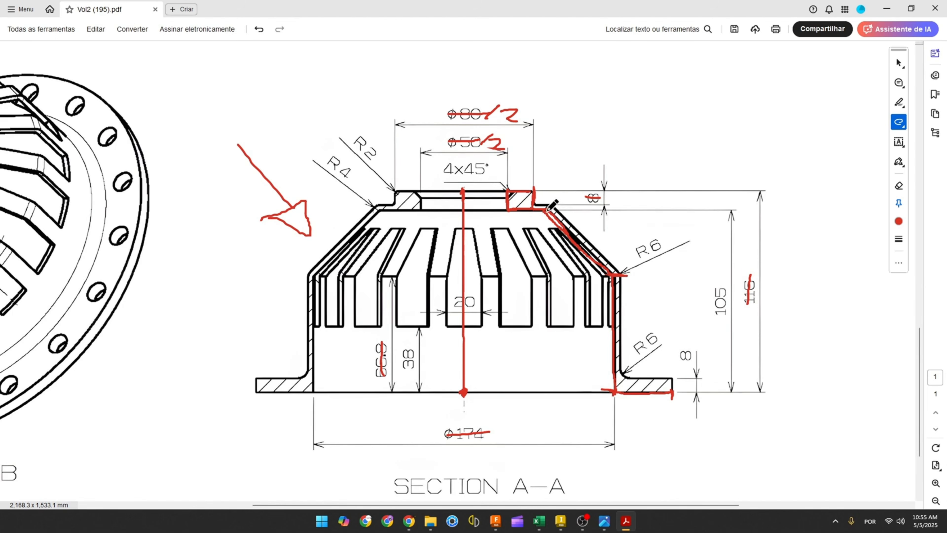
Step: Switch to the PDF and mark the slanted wall's thickness and the shoulder beside the rim in Section A-A
left_click_drag(543, 208, 589, 248)
left_click_drag(534, 189, 551, 188)
mouse_move(534, 192)
left_mouse_down()
mouse_move(534, 202)
mouse_move(552, 204)
left_mouse_up()
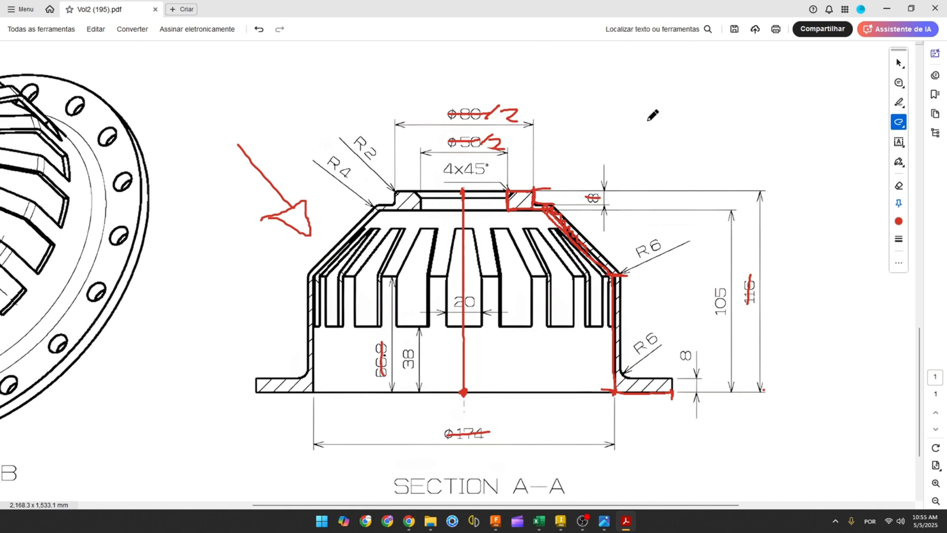
Step: Write the wall thickness calculation "116-8" and "108-105=3" beside Section A-A and mark the slanted wall's upper inner corner
mouse_move(648, 120)
left_mouse_down()
mouse_move(647, 133)
mouse_move(706, 120)
mouse_move(725, 126)
mouse_move(714, 129)
left_mouse_up()
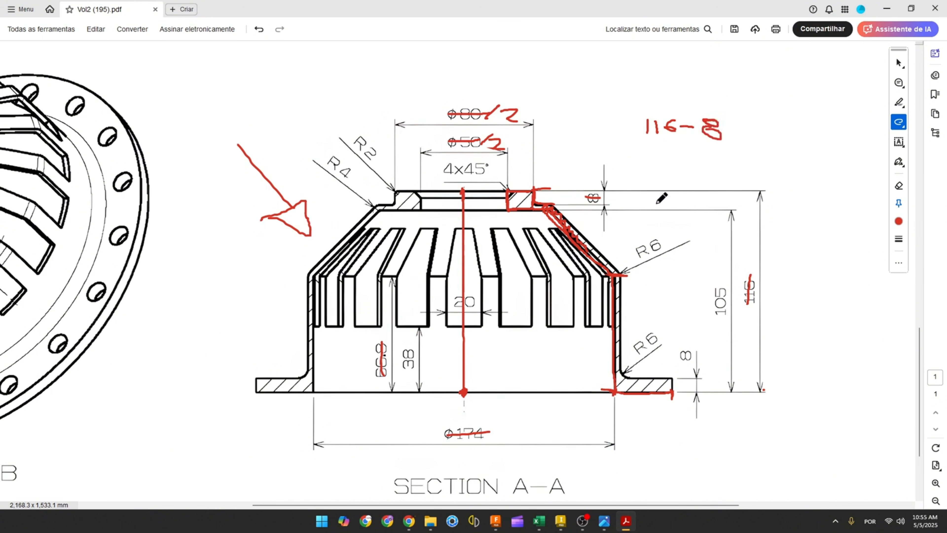
mouse_move(646, 149)
left_mouse_down()
mouse_move(648, 165)
mouse_move(663, 149)
mouse_move(687, 155)
mouse_move(680, 149)
left_mouse_up()
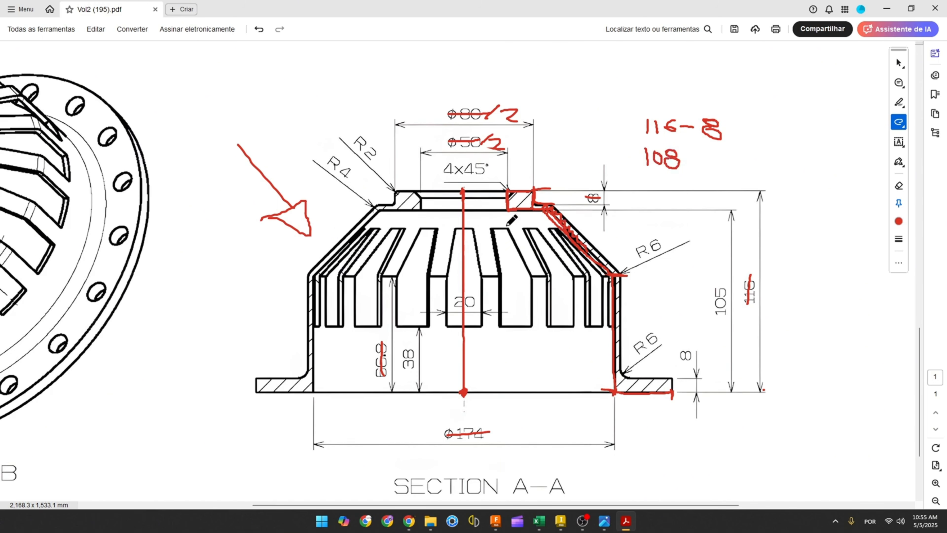
scroll(512, 220, "down", 1, "ctrl")
scroll(588, 233, "up", 1, "ctrl")
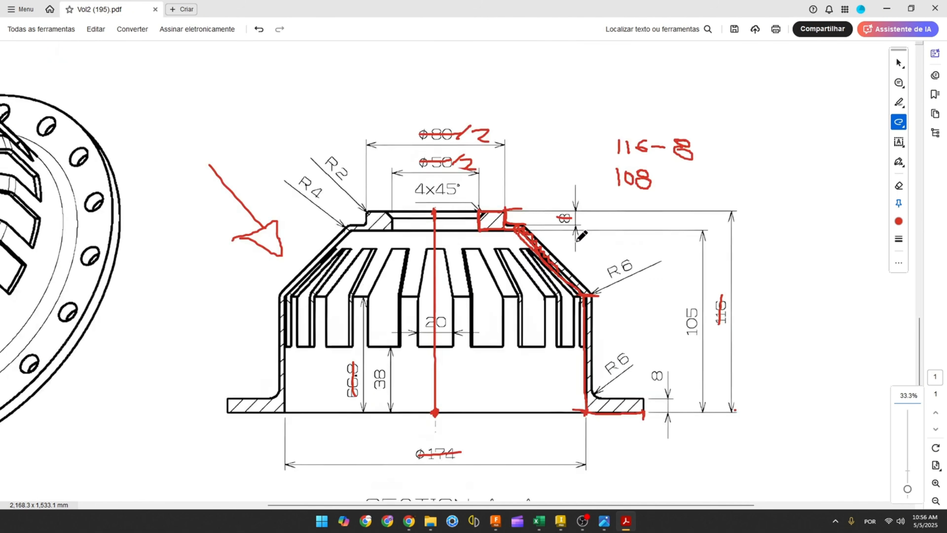
left_click_drag(516, 229, 502, 231)
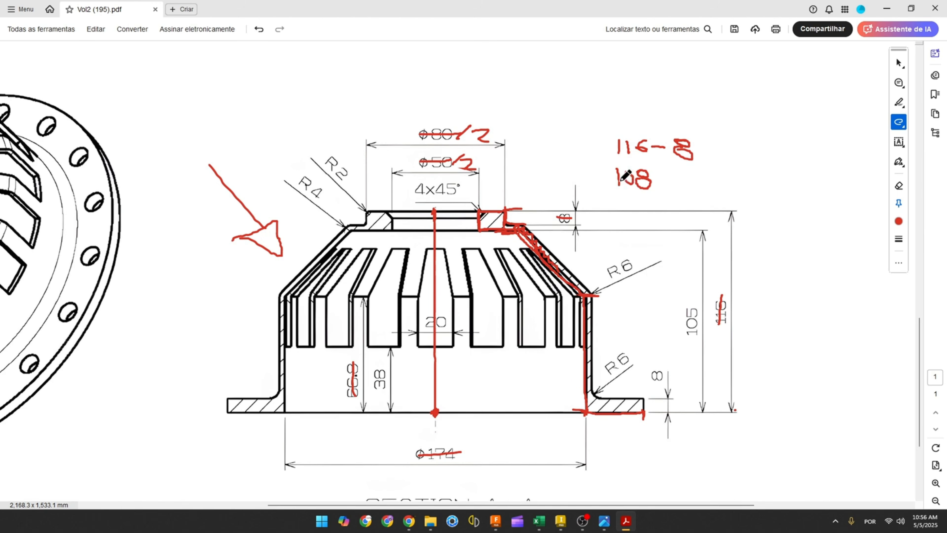
left_click_drag(659, 182, 742, 178)
left_click_drag(726, 186, 757, 189)
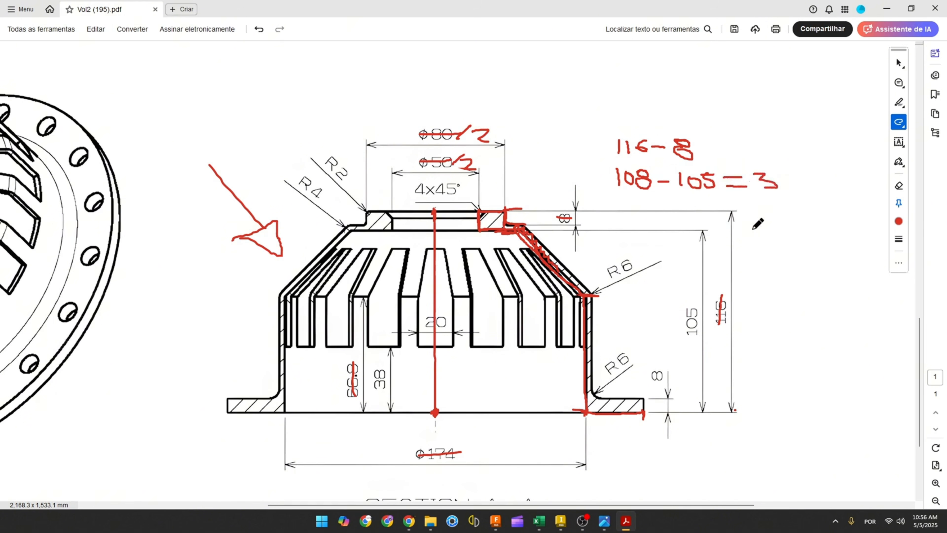
Step: Switch to Fusion and dimension the vertical distance from the 8 mm line's lower end to the rim's bottom line as 3 mm
left_click(499, 524)
scroll(467, 169, "up", 4)
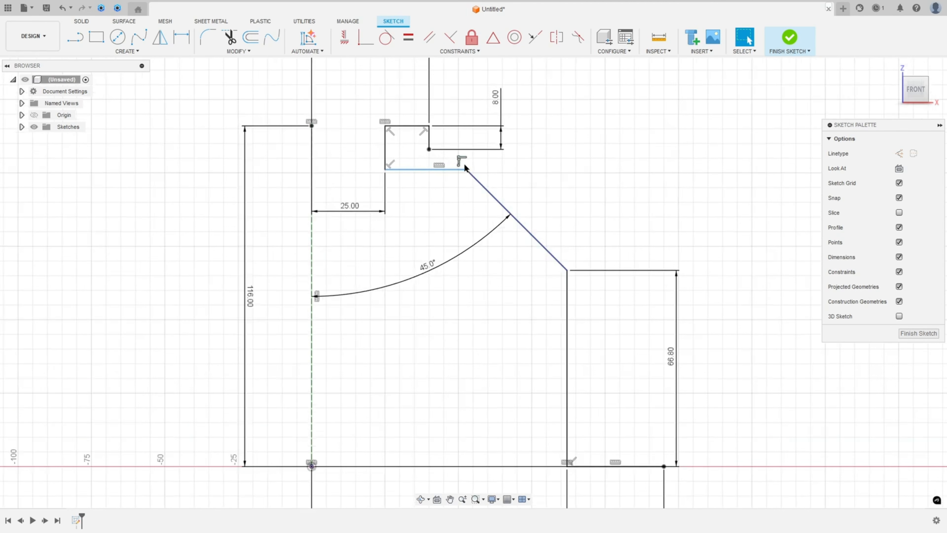
left_click(181, 36)
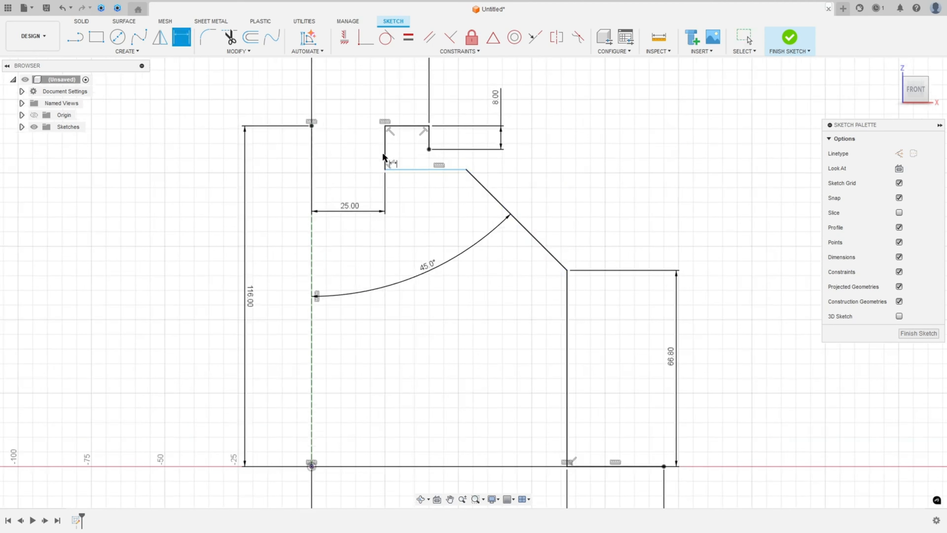
left_click(429, 150)
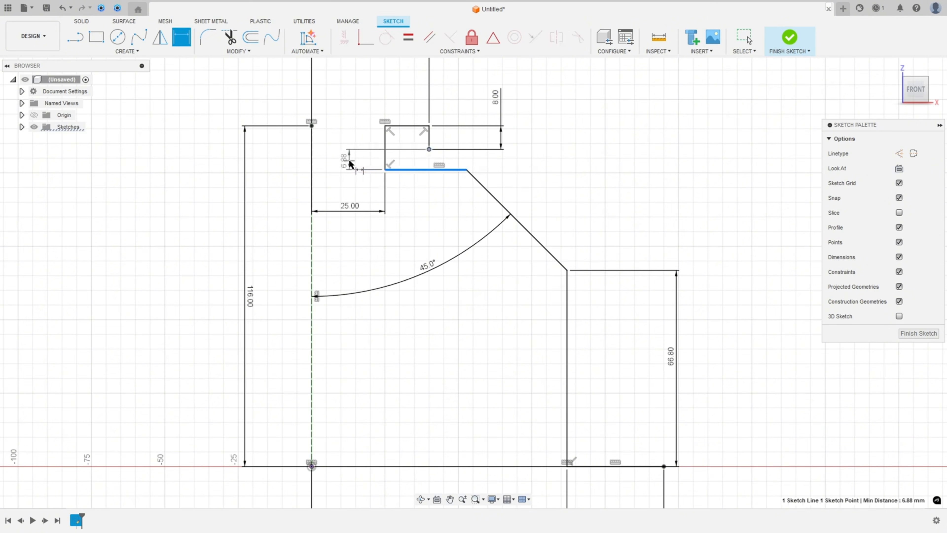
left_click(609, 161)
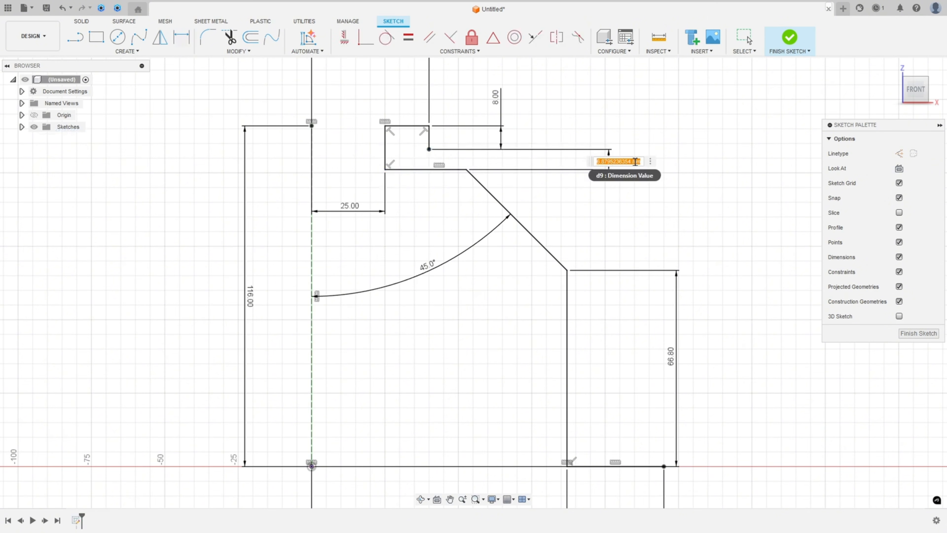
type("3")
key("Return")
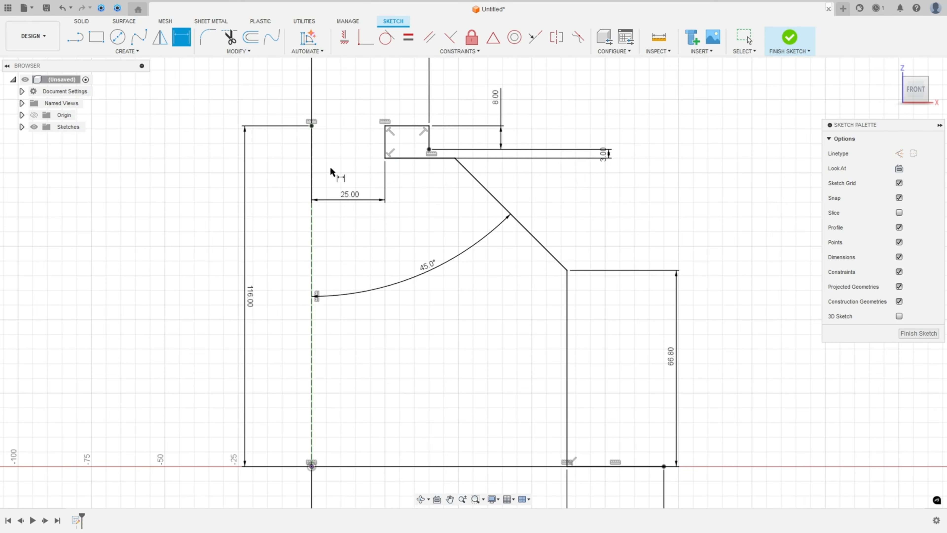
Step: Sketch the outer wall outline: a horizontal line from the 8 mm line's lower end, a slanted line about 54 mm long, and a vertical line down
left_click(75, 37)
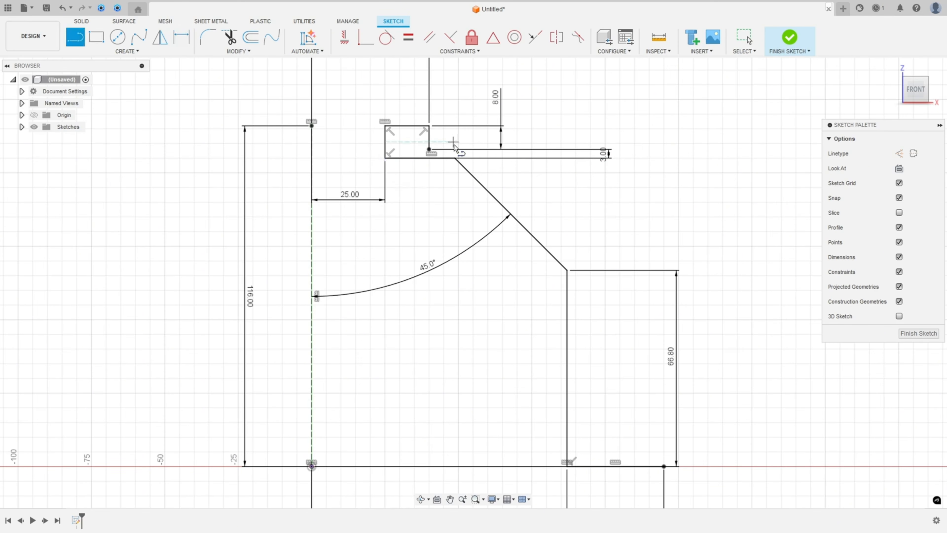
left_click(429, 150)
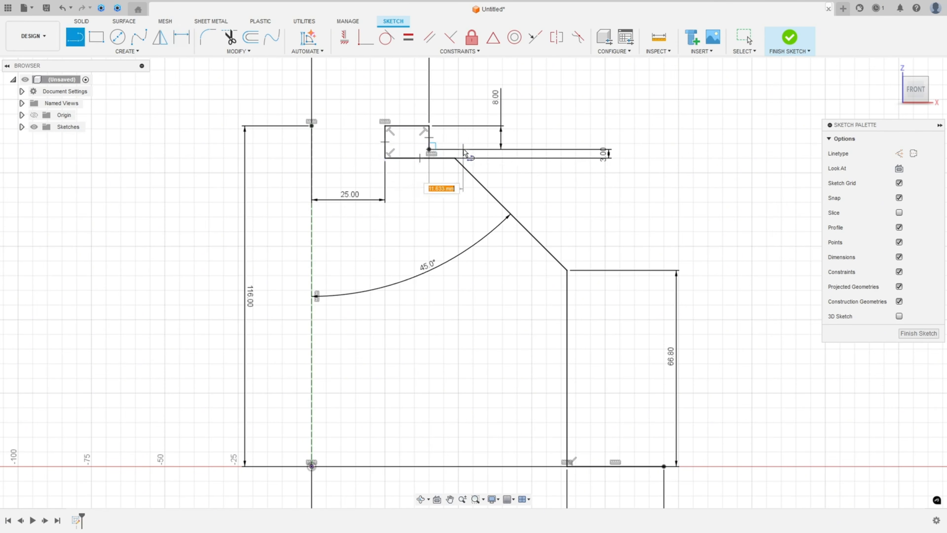
left_click(463, 149)
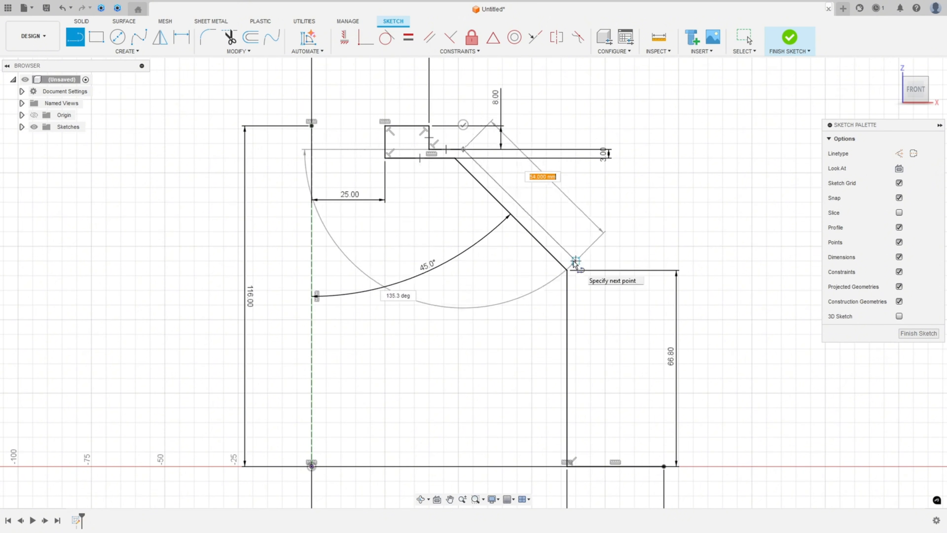
left_click(575, 262)
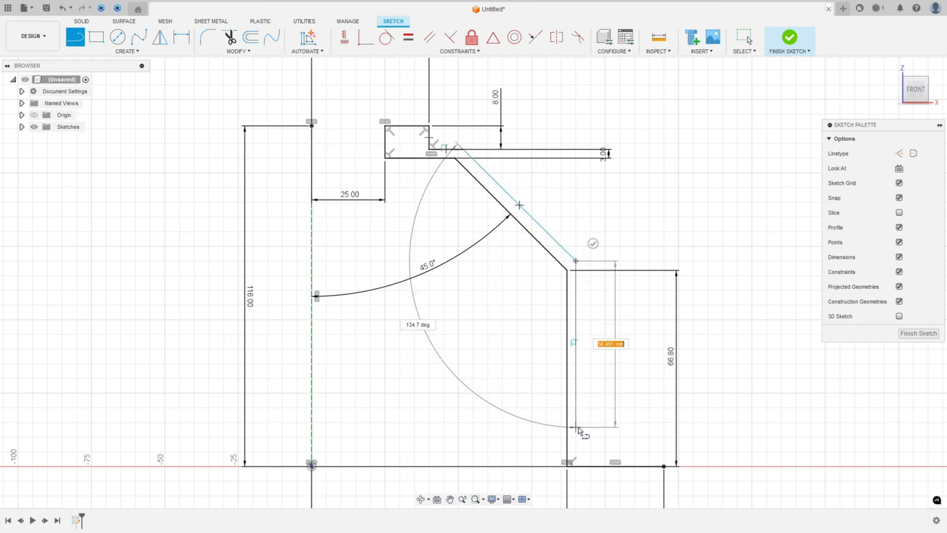
left_click(576, 427)
key("Escape")
Step: Constrain the new outer slanted line parallel to the inner slanted line
key("d")
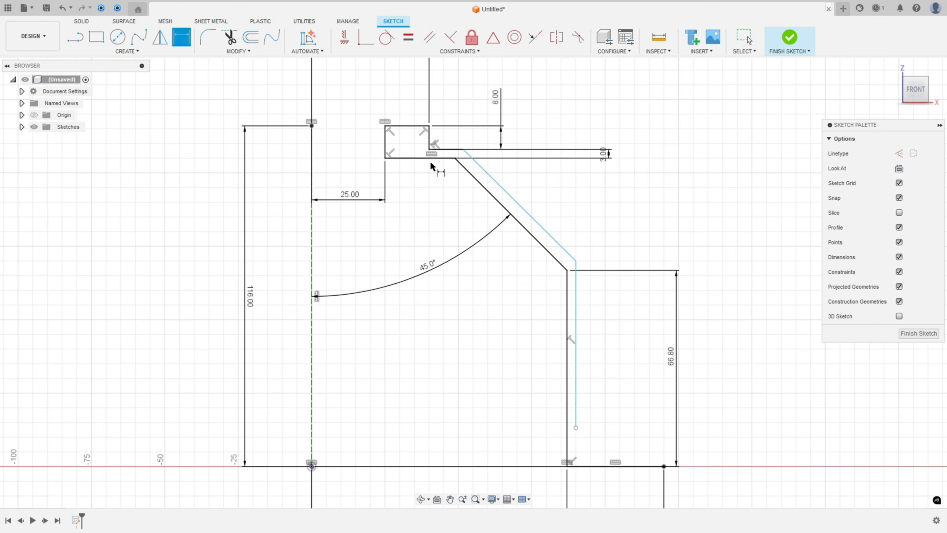
left_click(530, 216)
left_click(528, 230)
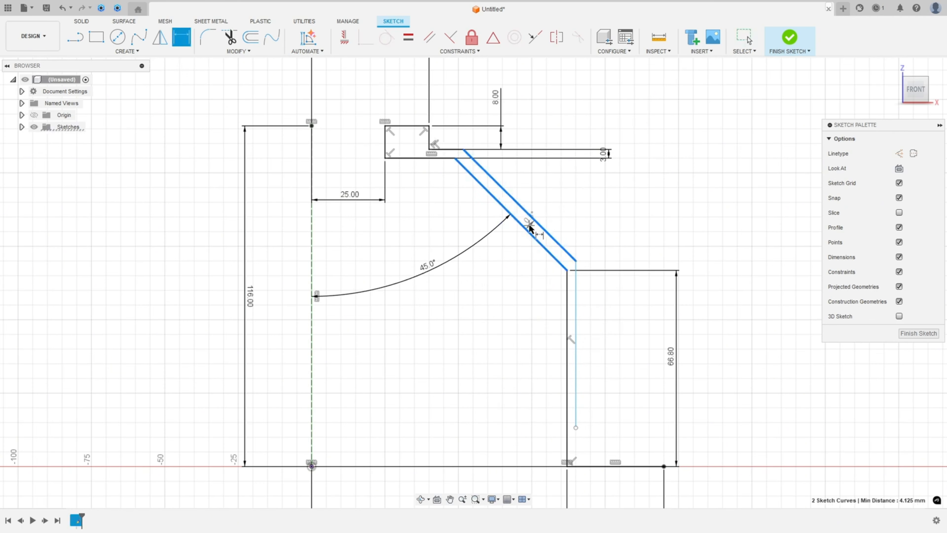
key("Escape")
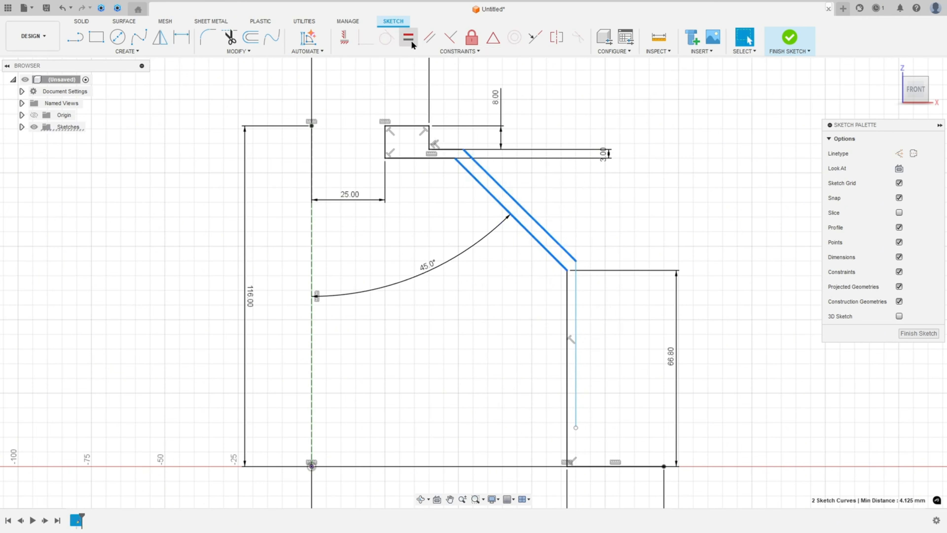
left_click(429, 37)
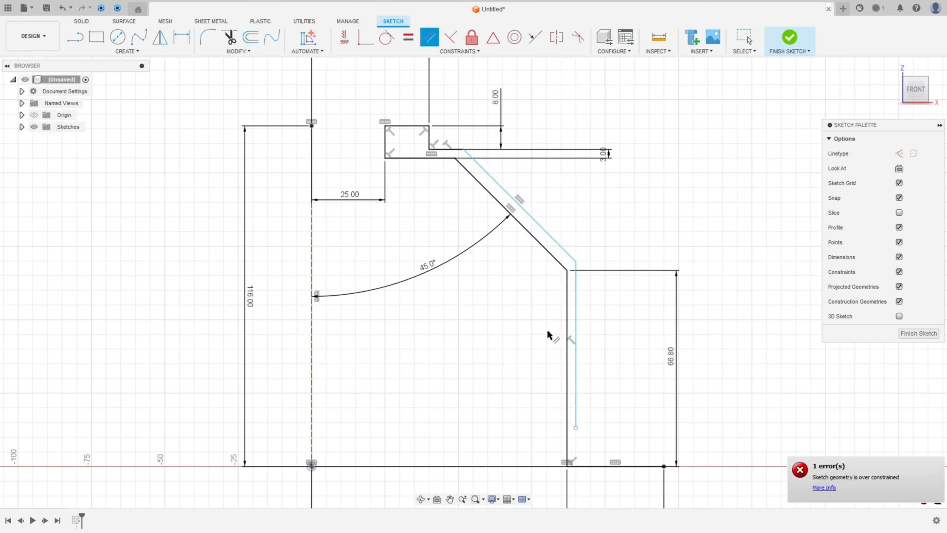
Step: Dimension the distance between the two slanted wall lines as 3 mm
left_click(181, 38)
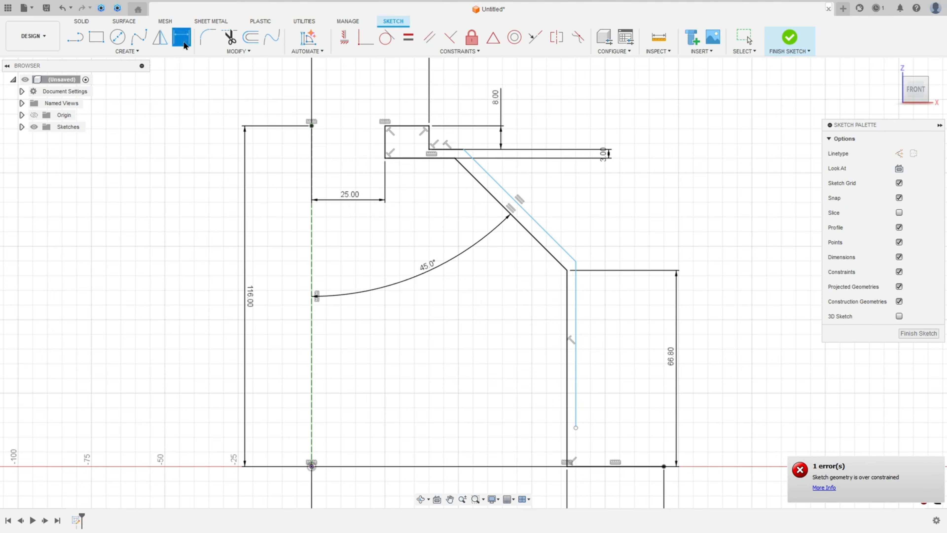
left_click(518, 203)
left_click(523, 223)
left_click(548, 196)
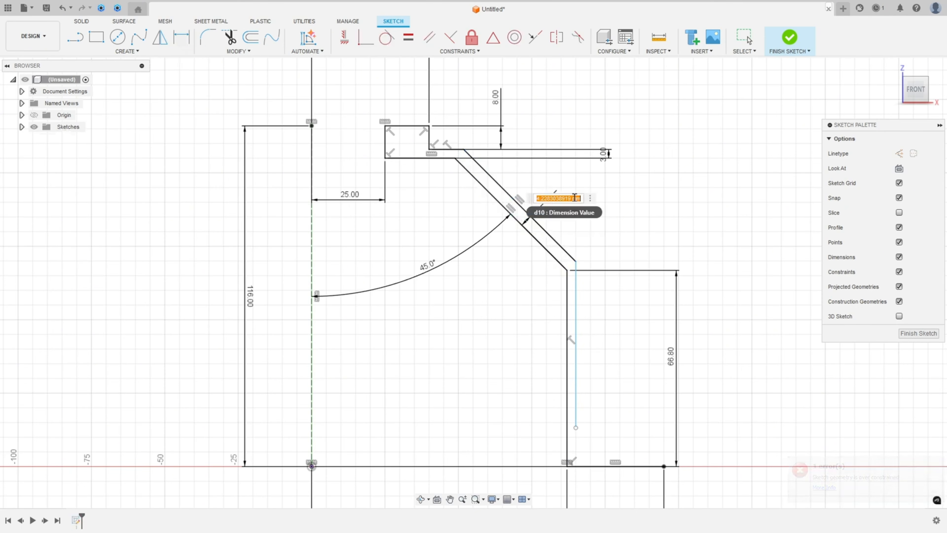
type("3")
key("Return")
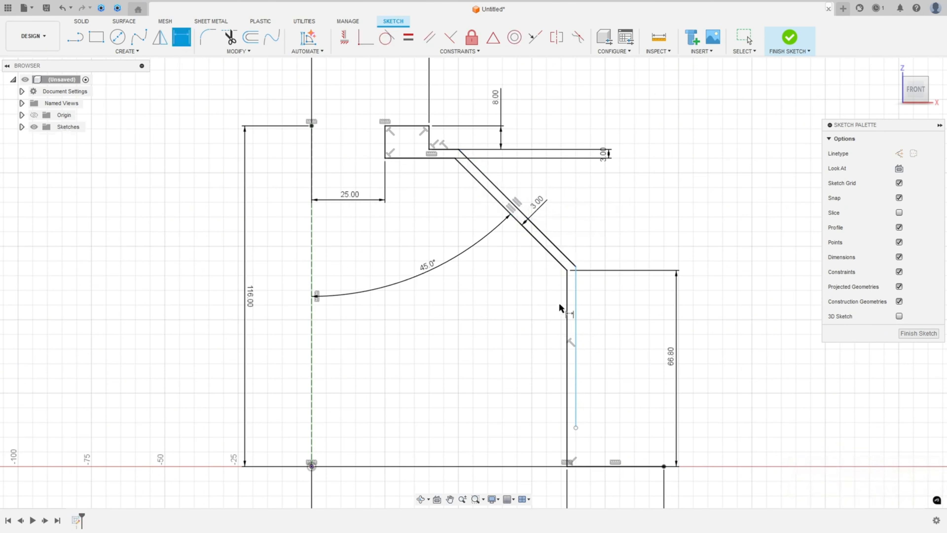
left_click(577, 320)
left_click(565, 319)
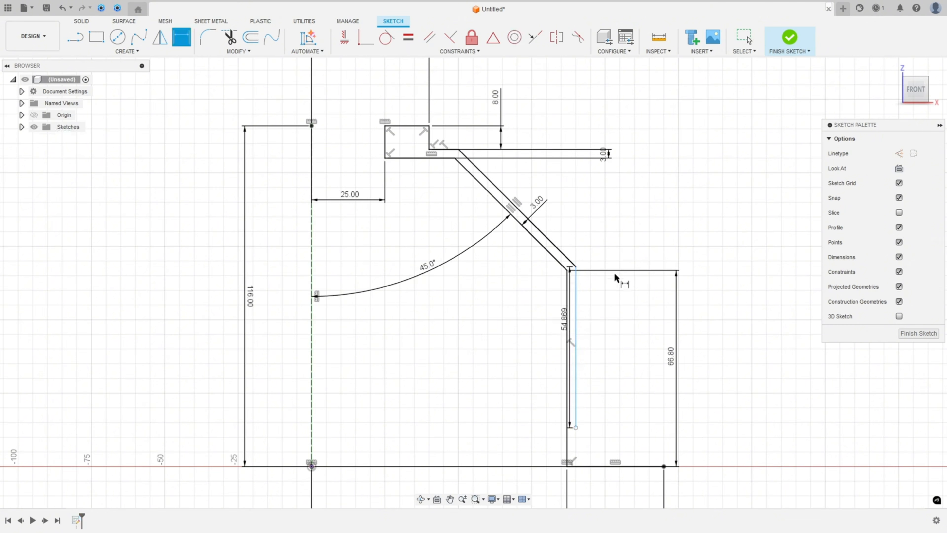
key("Escape")
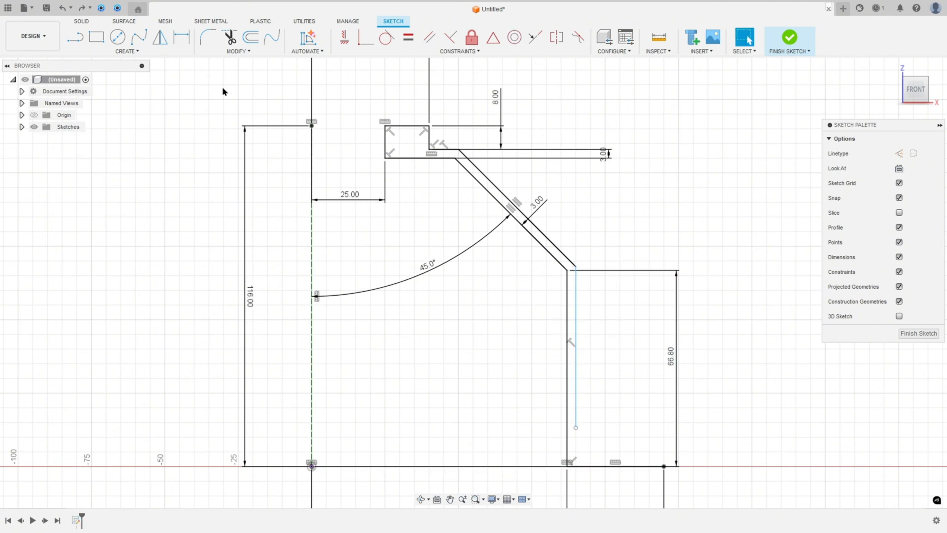
Step: Dimension the distance between the two vertical wall lines as 3 mm
left_click(183, 40)
left_click(576, 318)
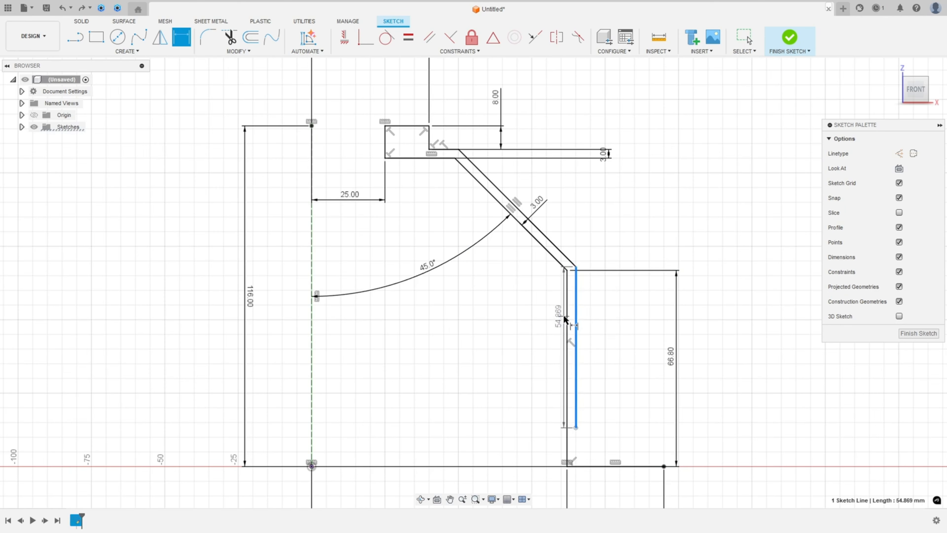
left_click(567, 316)
left_click(581, 231)
key("Return")
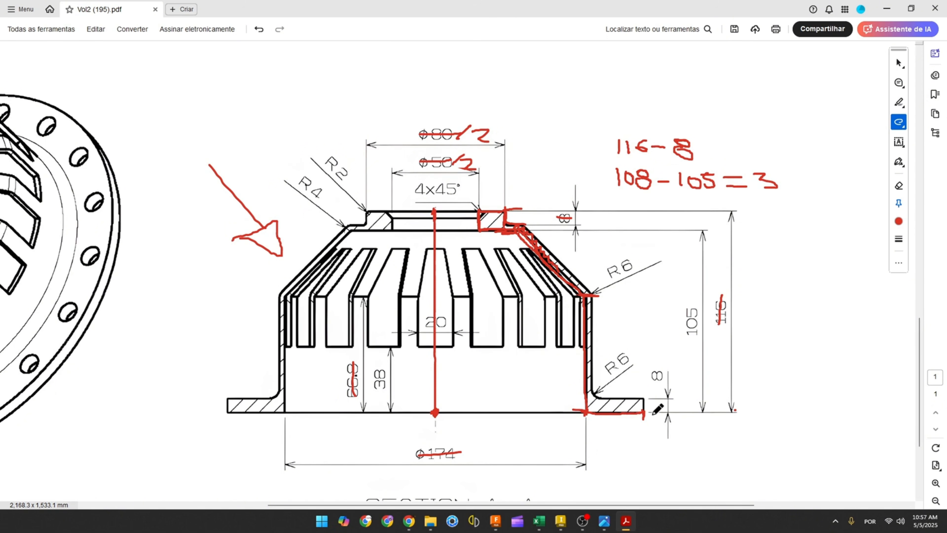
Step: Switch to the PDF, trace the flange's outer end and upper edge in red on Section A-A, and return to Fusion
left_click_drag(643, 413, 643, 399)
left_click_drag(643, 398, 593, 397)
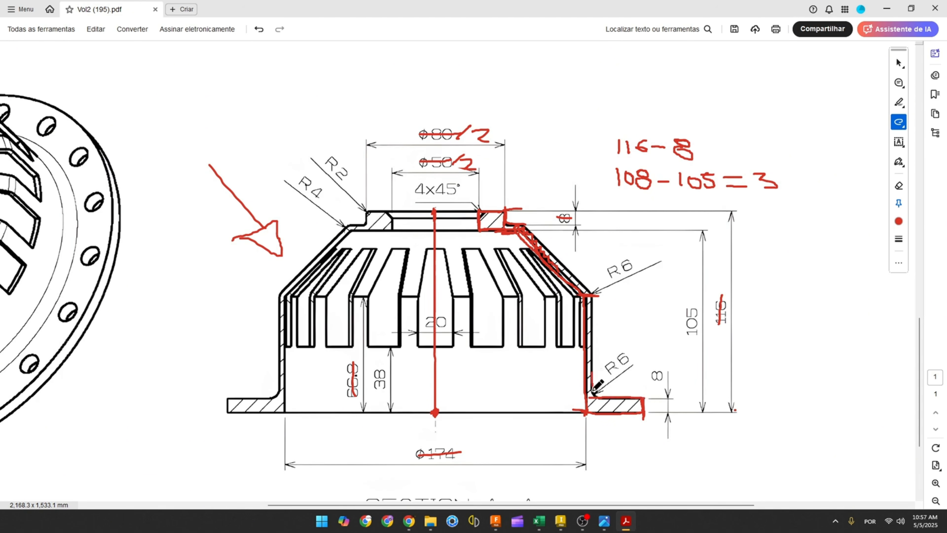
left_click(495, 521)
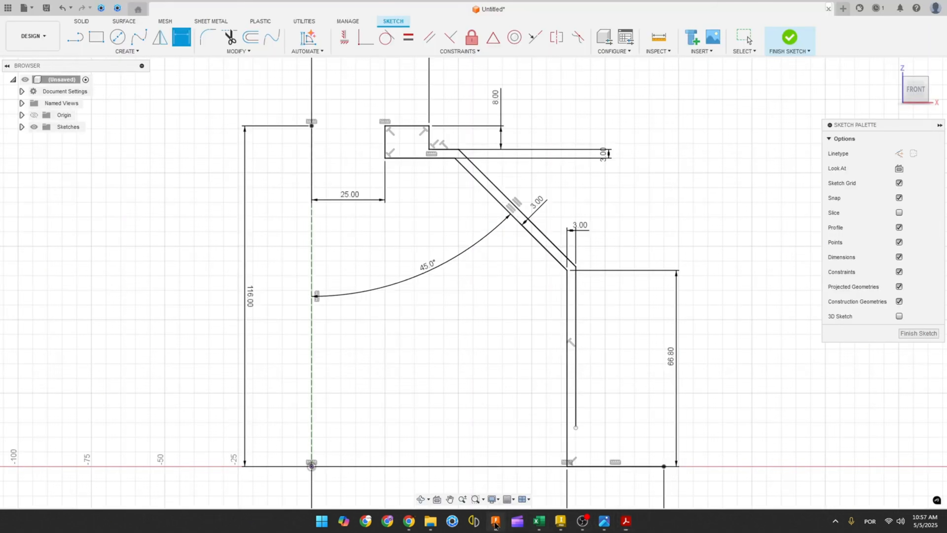
Step: Sketch an 8 mm line up from the flange's outer end and a horizontal line back to below the outer wall line
left_click(76, 40)
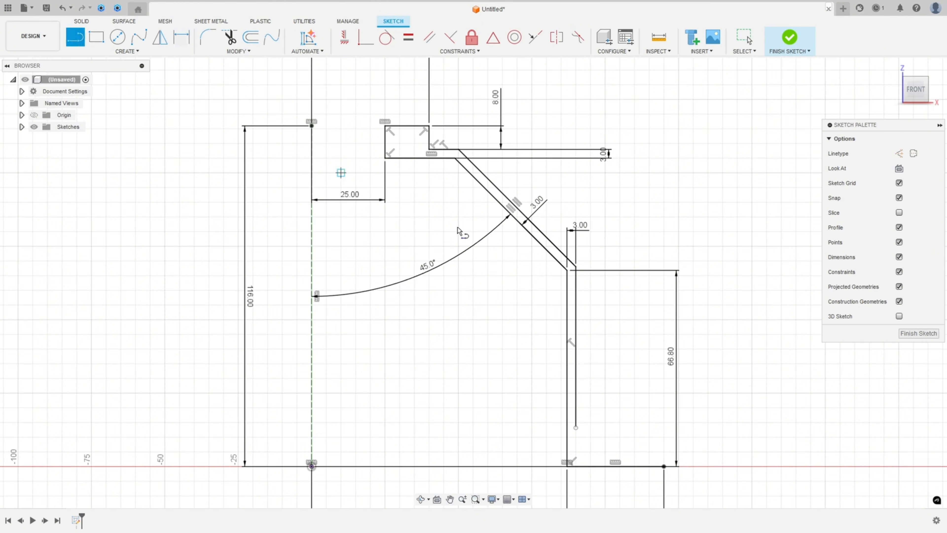
left_click(664, 466)
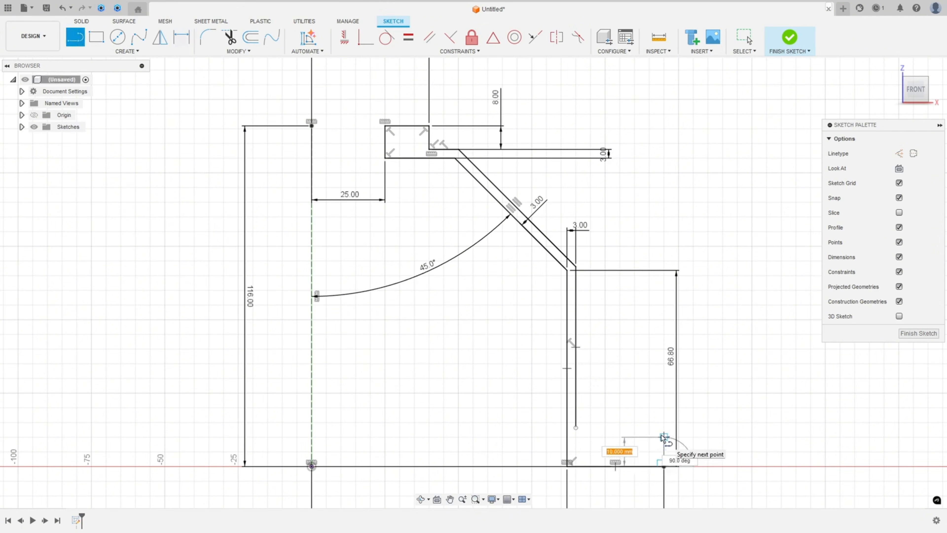
type("8")
key("Return")
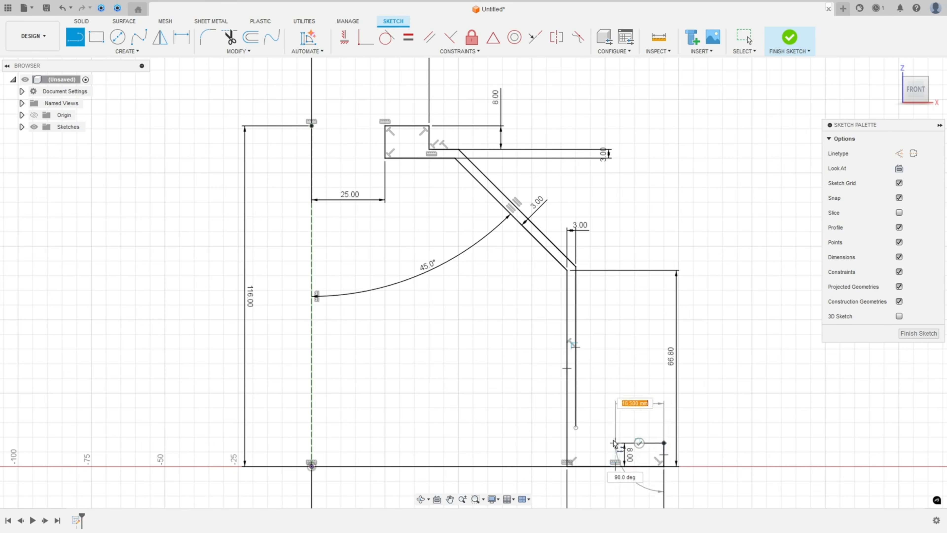
left_click(577, 444)
key("Escape")
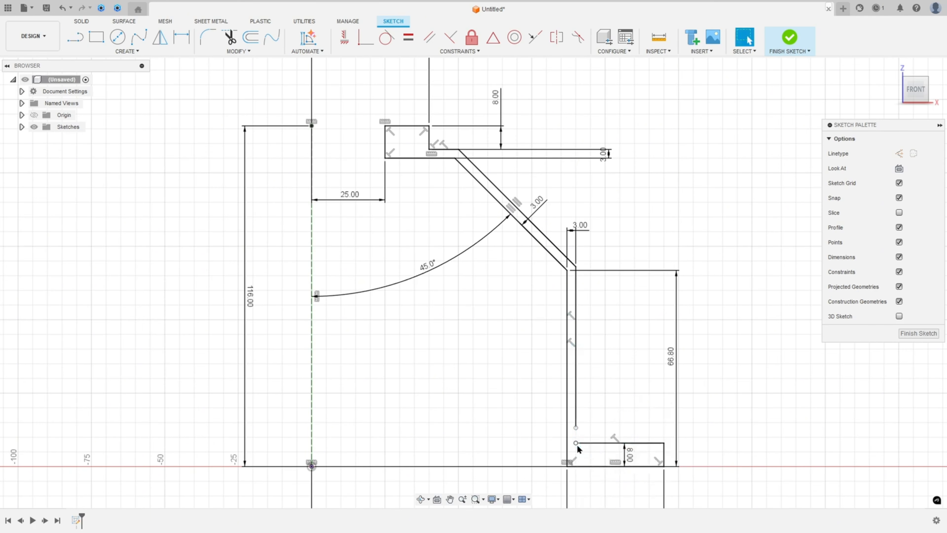
Step: Close the profile with a coincident constraint between the outer wall line's lower end and the flange top line's inner end
left_click(365, 46)
left_click(577, 428)
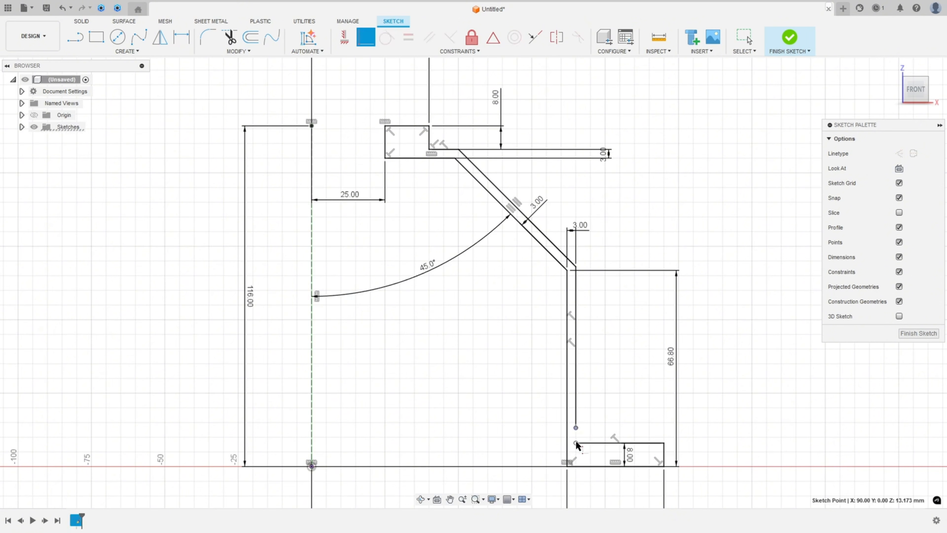
left_click(576, 443)
key("Escape")
Step: Move the flange's 8 mm dimension and the 66.8 mm height dimension outside the profile
left_click_drag(630, 455, 673, 454)
left_click_drag(674, 364, 726, 368)
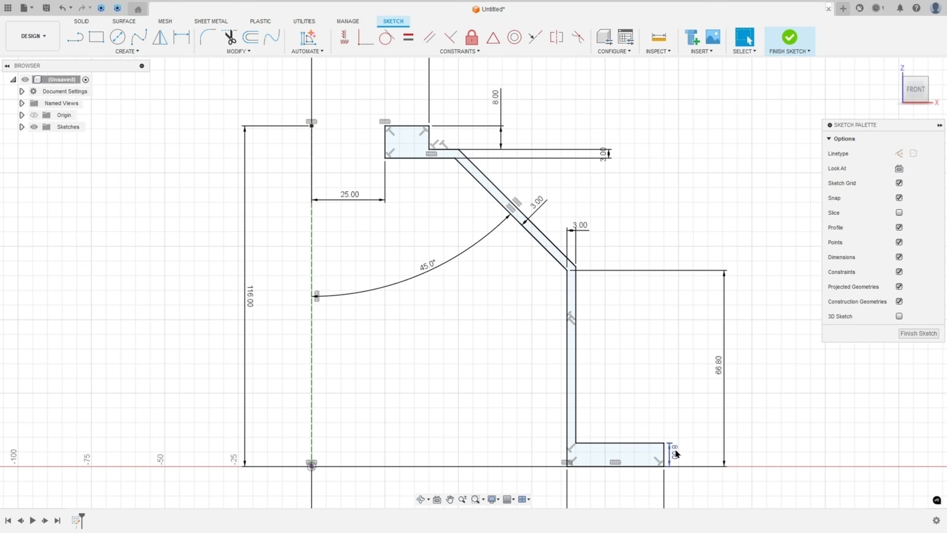
left_click_drag(673, 451, 682, 452)
Step: Bring the 87 mm, 120 mm, 116 mm and 40 mm dimensions closer to the profile
scroll(558, 391, "down", 4)
middle_click_drag(557, 367, 556, 266)
left_click_drag(481, 394, 481, 356)
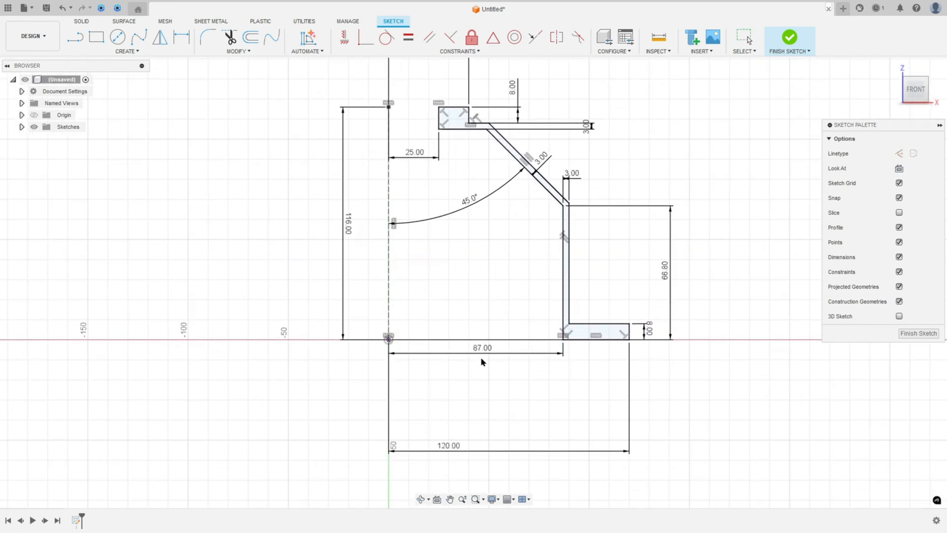
left_click_drag(467, 444, 500, 377)
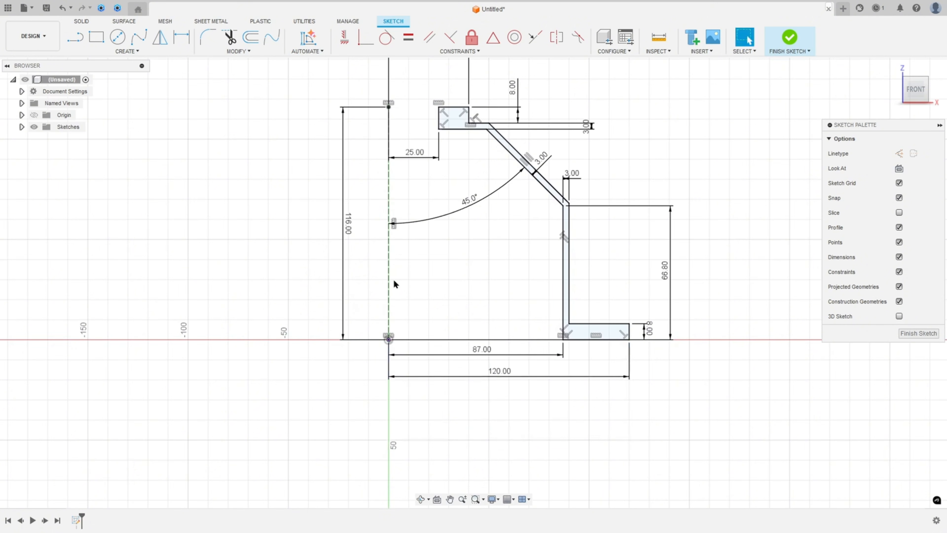
left_click_drag(347, 223, 366, 222)
middle_click_drag(504, 206, 503, 263)
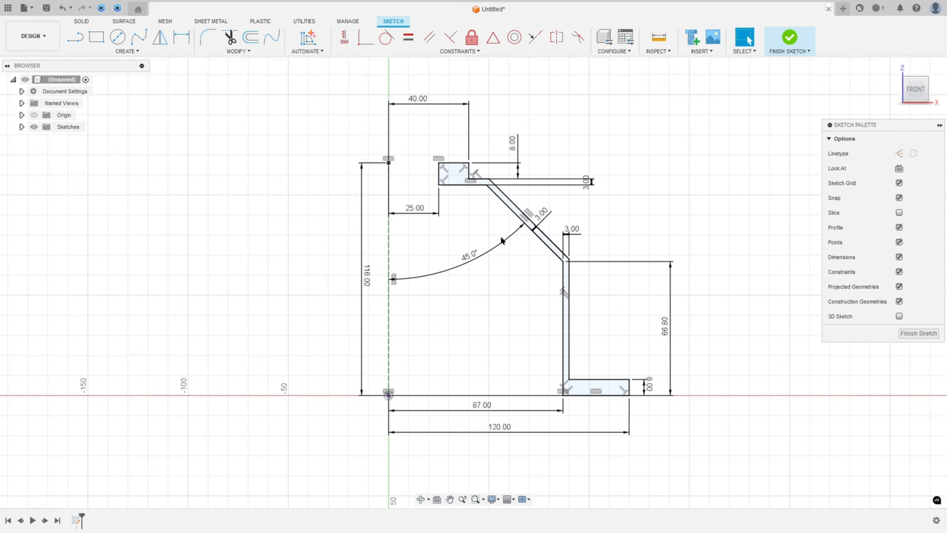
scroll(501, 237, "up", 1)
left_click_drag(410, 86, 422, 133)
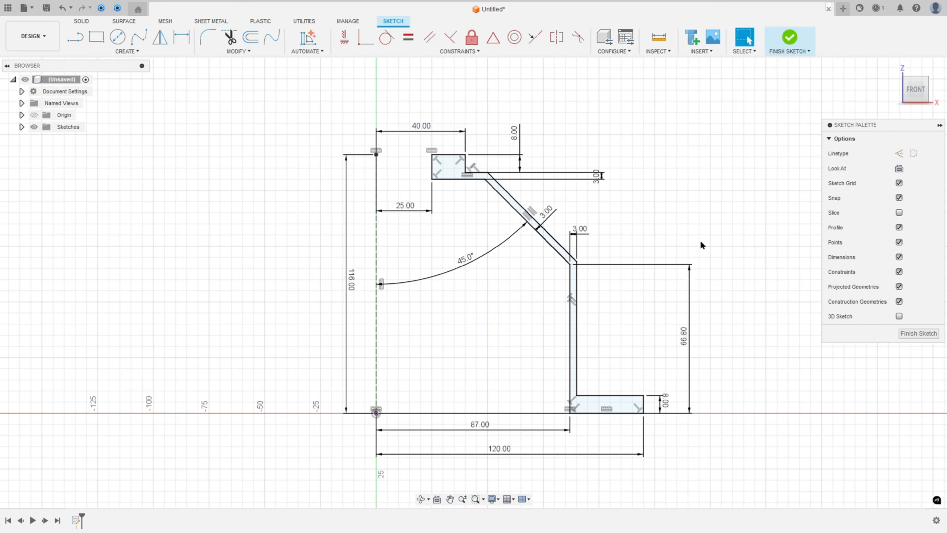
Step: Finish the sketch, revolve the profile 360° around the dashed centerline as a new body, and show it in the home view
left_click(787, 38)
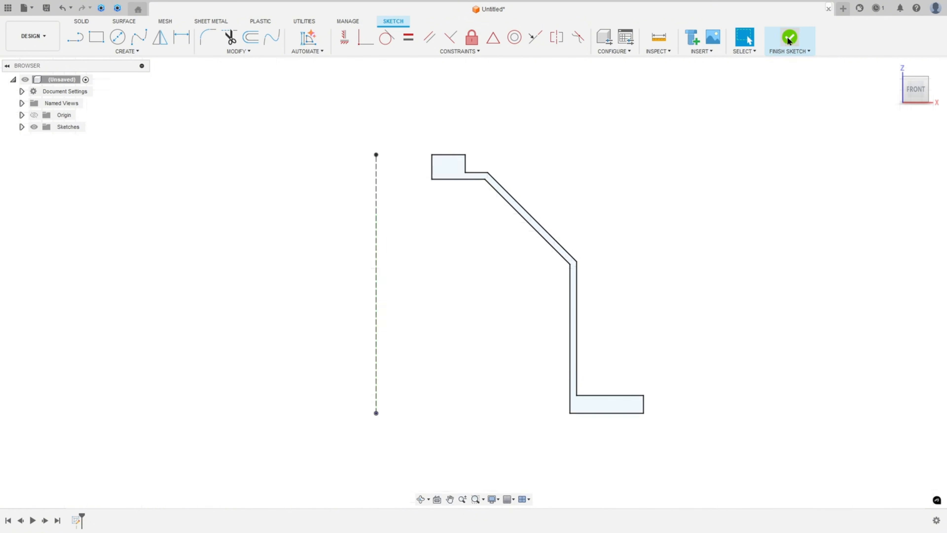
left_click(118, 37)
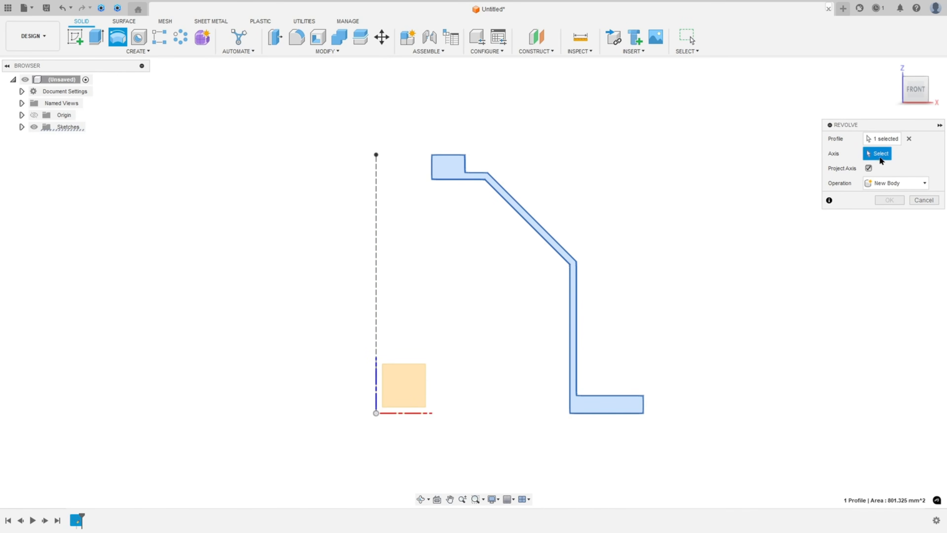
left_click(377, 263)
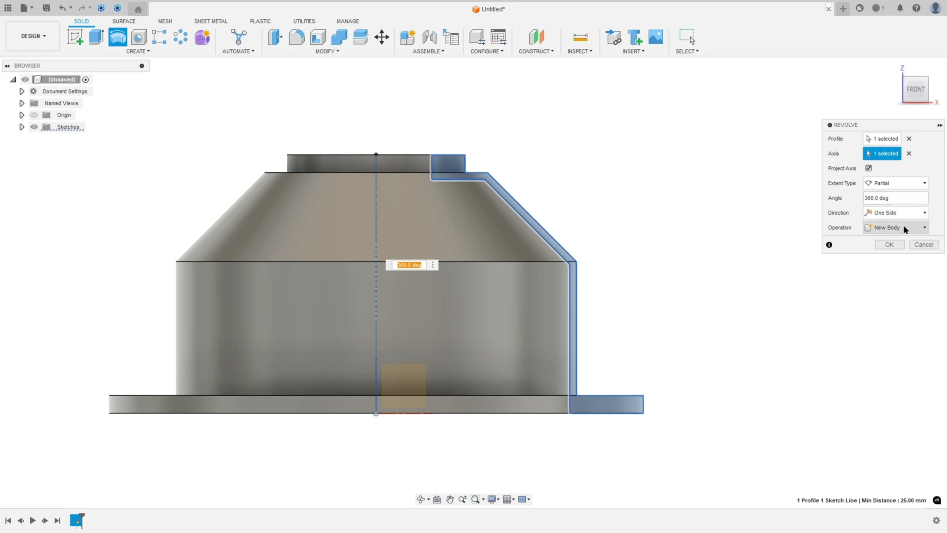
left_click(889, 245)
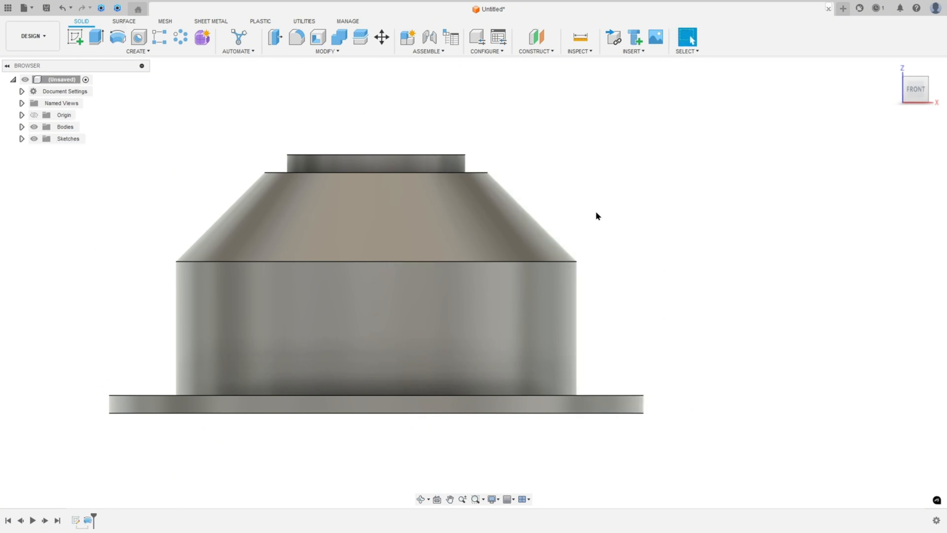
middle_click_drag(590, 201, 586, 196, "shift")
key("F6")
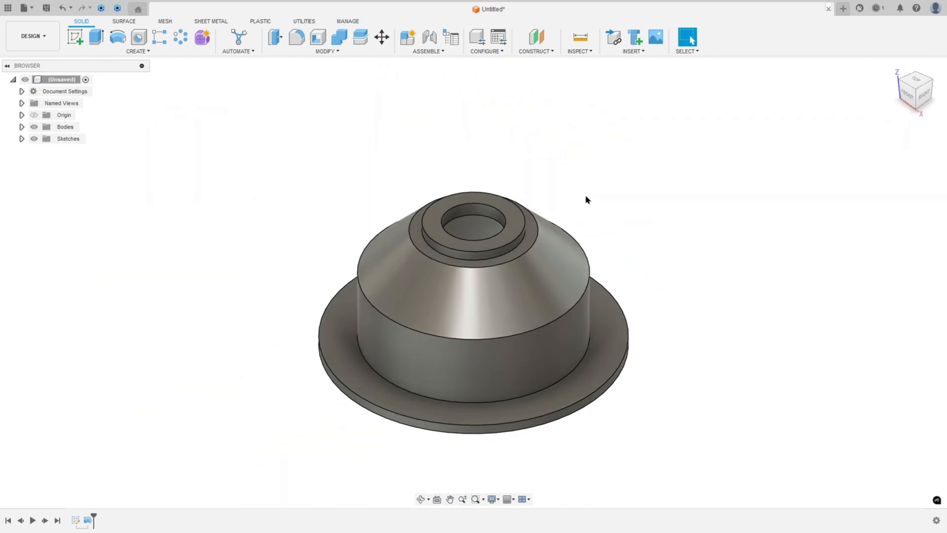
Step: Switch to the PDF and mark the rim's inner upper corner and the 4x45° chamfer note in Section A-A
key("alt+Tab")
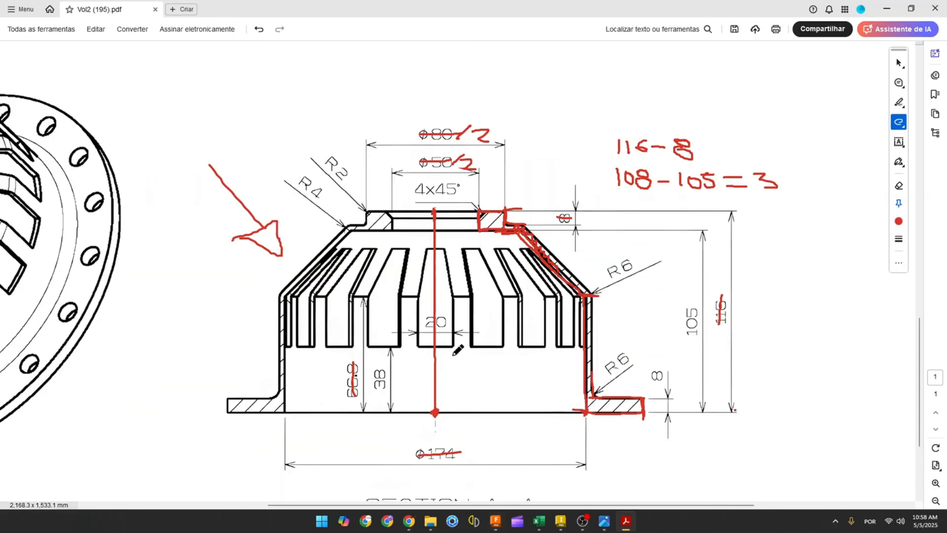
left_click_drag(385, 210, 392, 223)
left_click_drag(428, 195, 437, 186)
Step: Switch to Fusion and chamfer the bore's upper edge on the rim with an equal distance of 4 mm
left_click(495, 520)
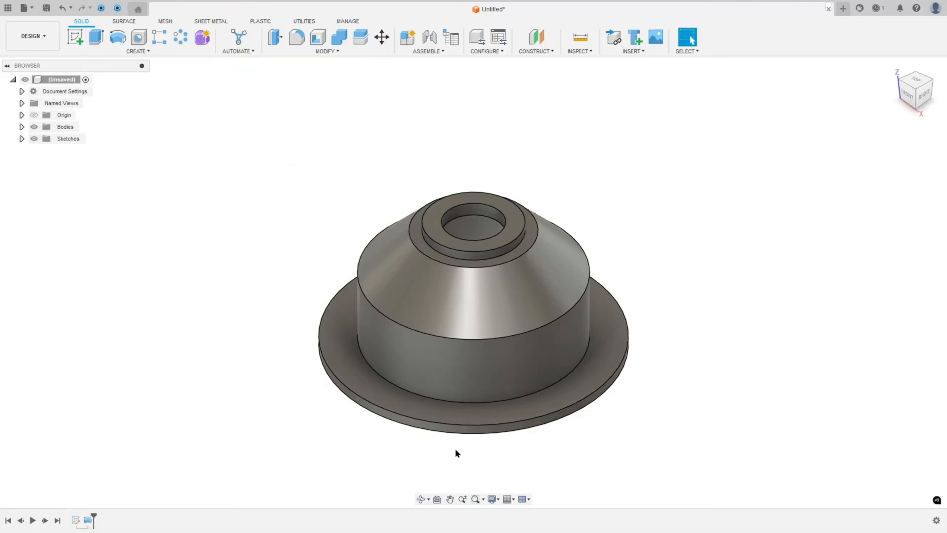
left_click(309, 51)
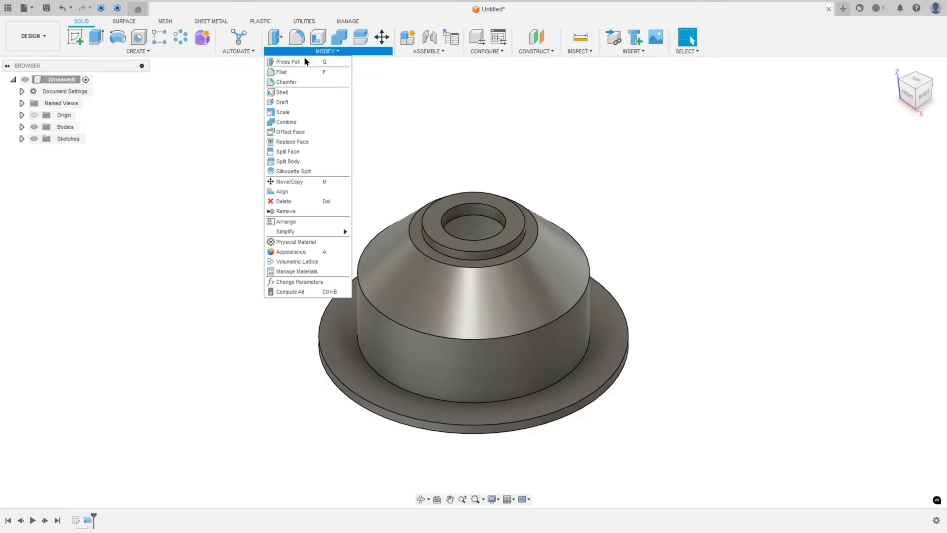
left_click(297, 81)
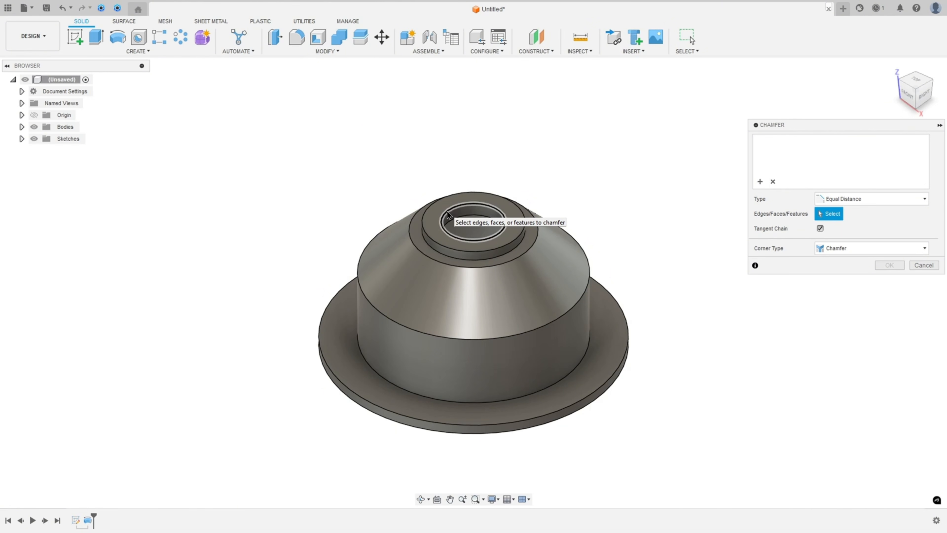
left_click(448, 214)
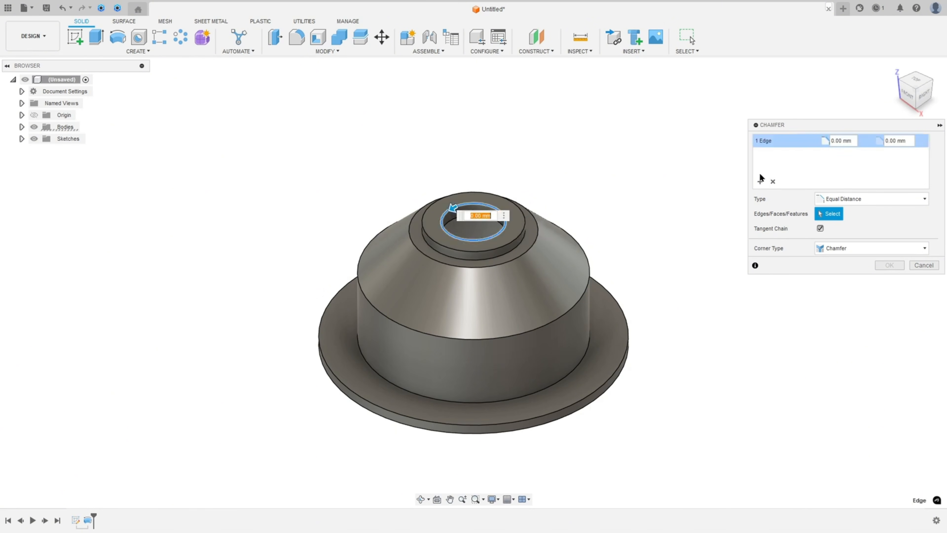
key("Return")
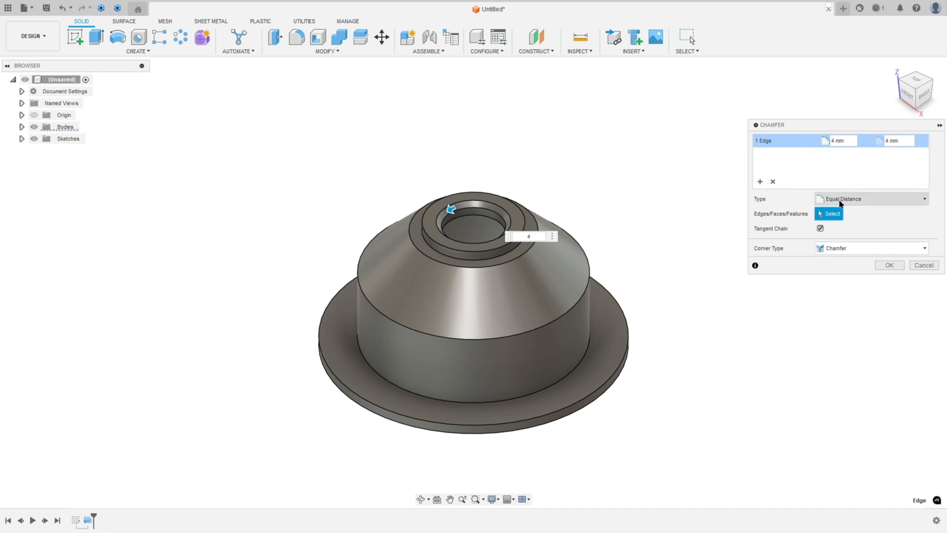
left_click(890, 265)
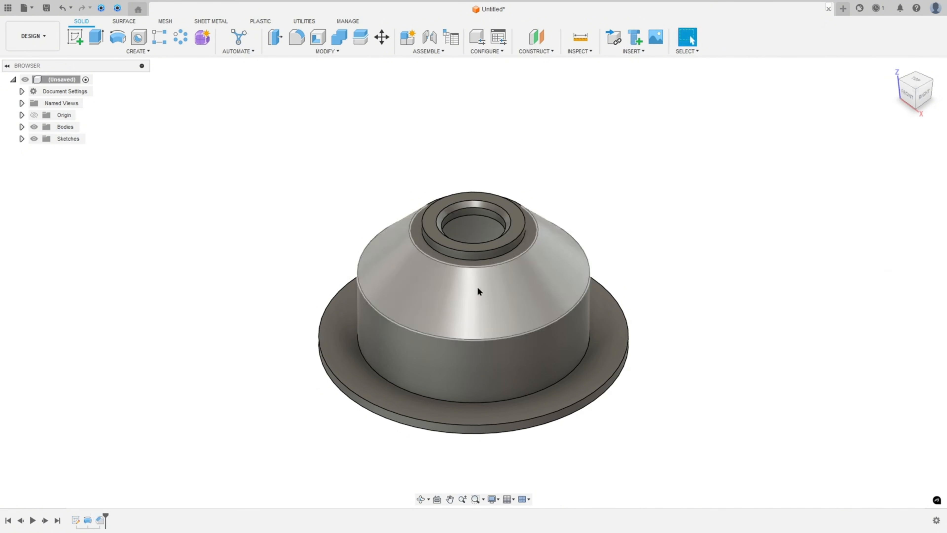
Step: Start a fillet with a 6 mm radius on the edge where the outer wall meets the flange, and add another selection set
scroll(479, 292, "up", 3)
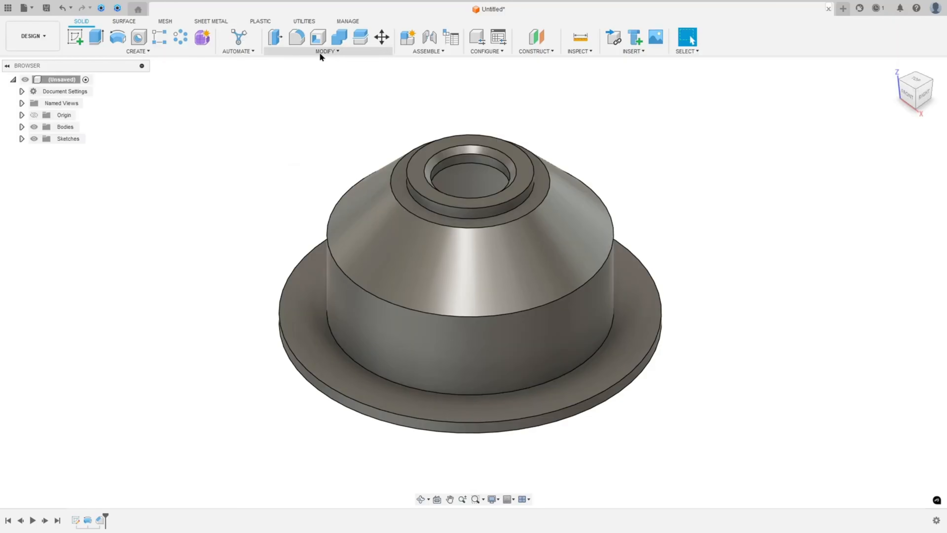
left_click(297, 37)
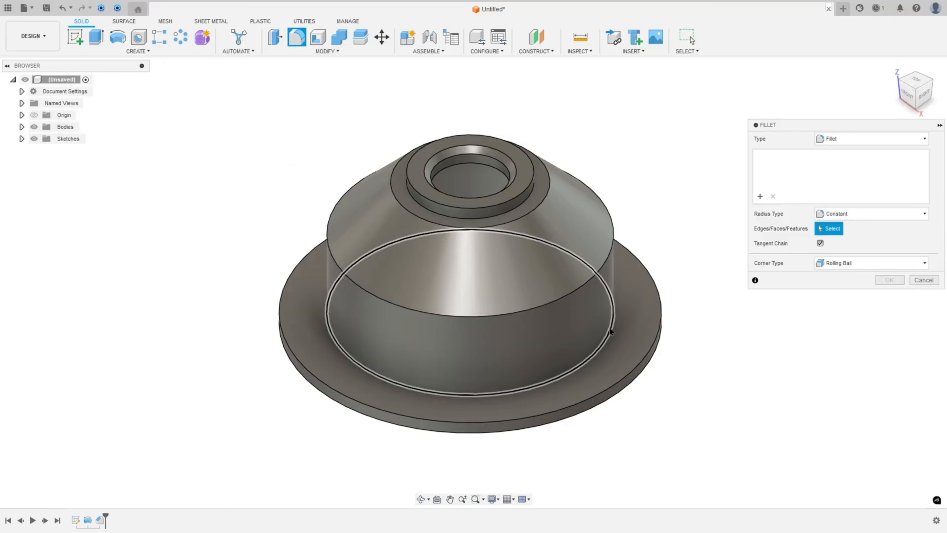
left_click(610, 336)
mouse_move(748, 291)
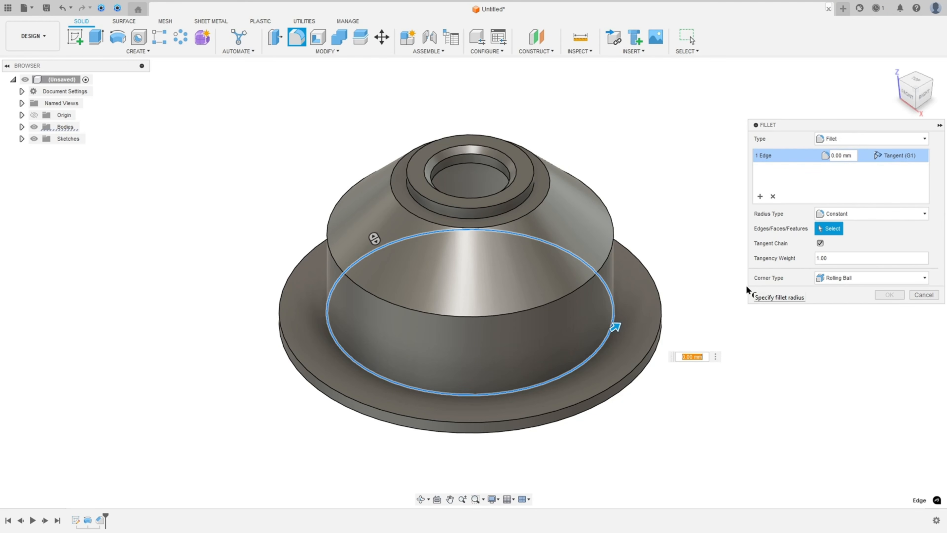
left_click(759, 201)
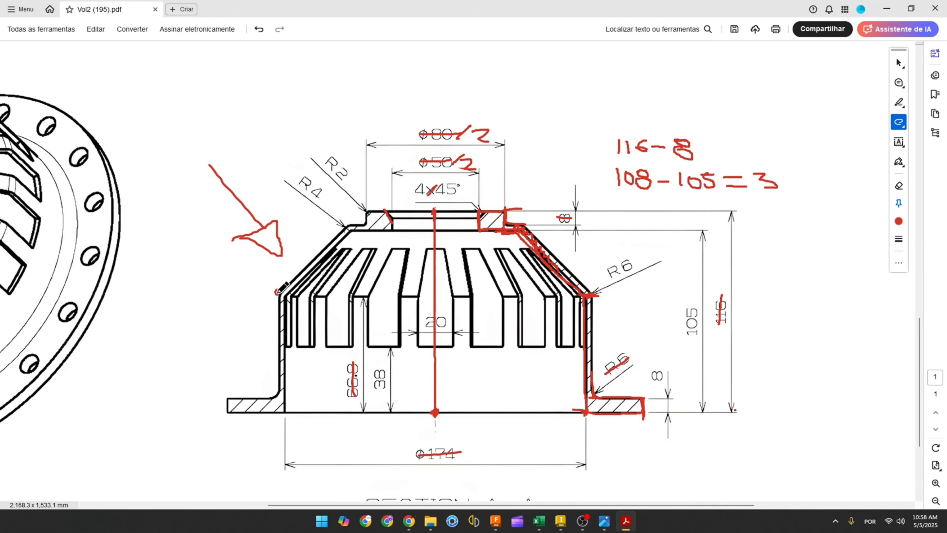
Step: Mark the wall-to-cone corner in the PDF, and in Fusion set a 6 mm fillet on that corner's outer and inner edges
left_click_drag(277, 292, 276, 294)
left_click(496, 521)
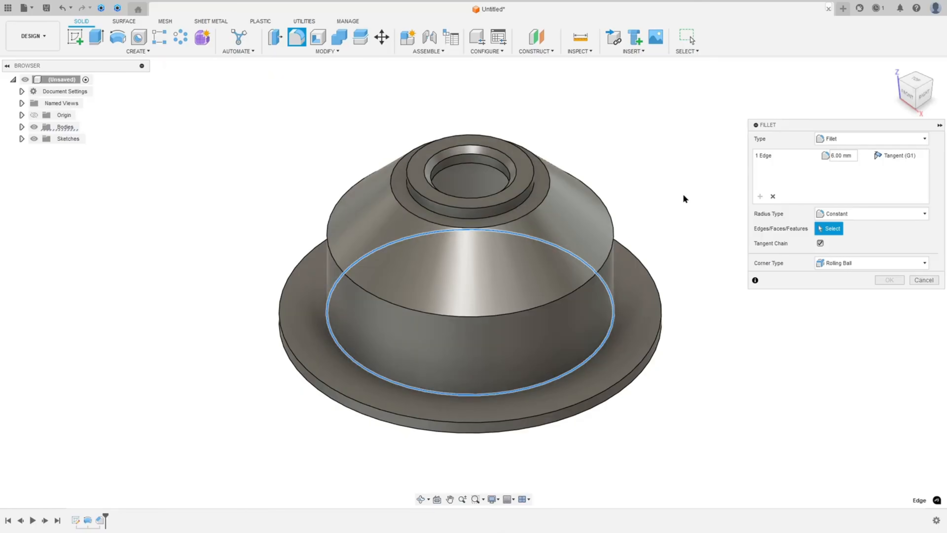
left_click(398, 307)
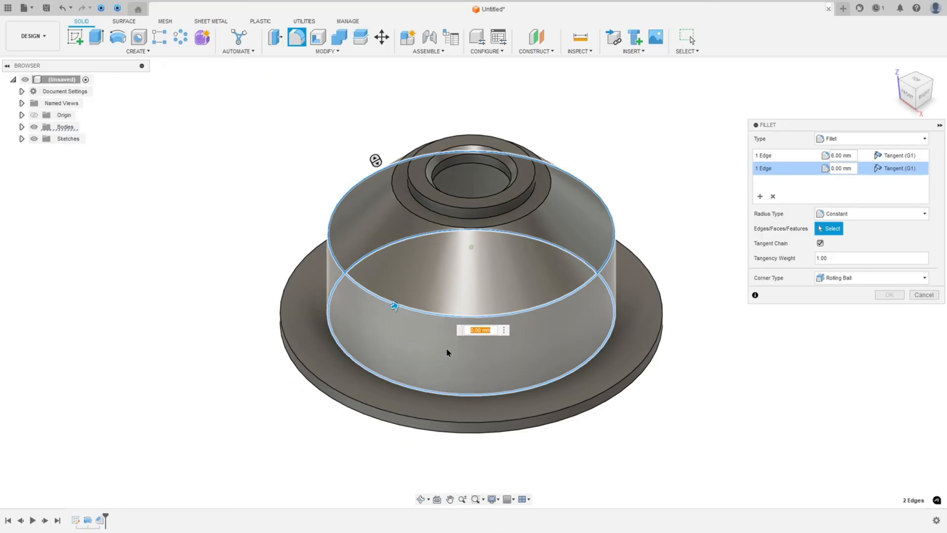
middle_click_drag(448, 353, 582, 349, "shift")
left_click(581, 350)
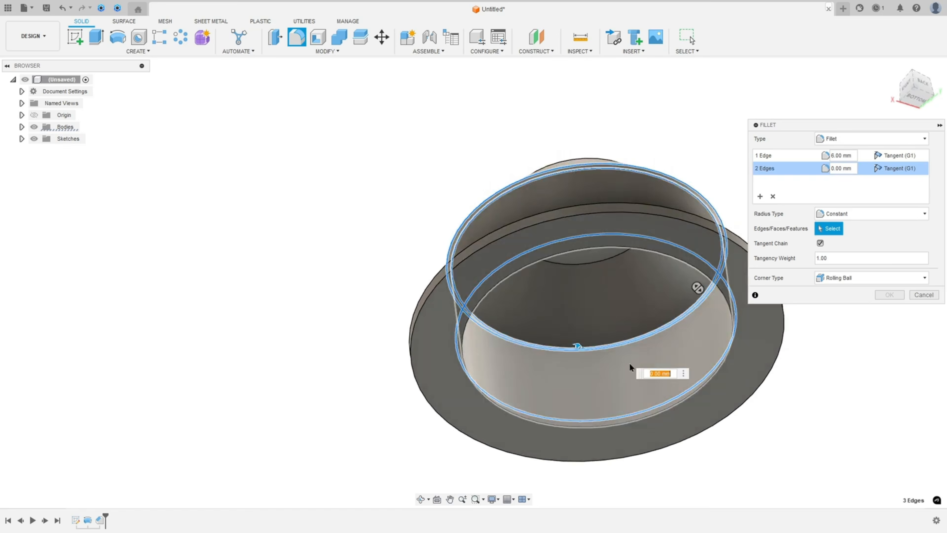
middle_click_drag(748, 377, 813, 266, "shift")
left_click(760, 196)
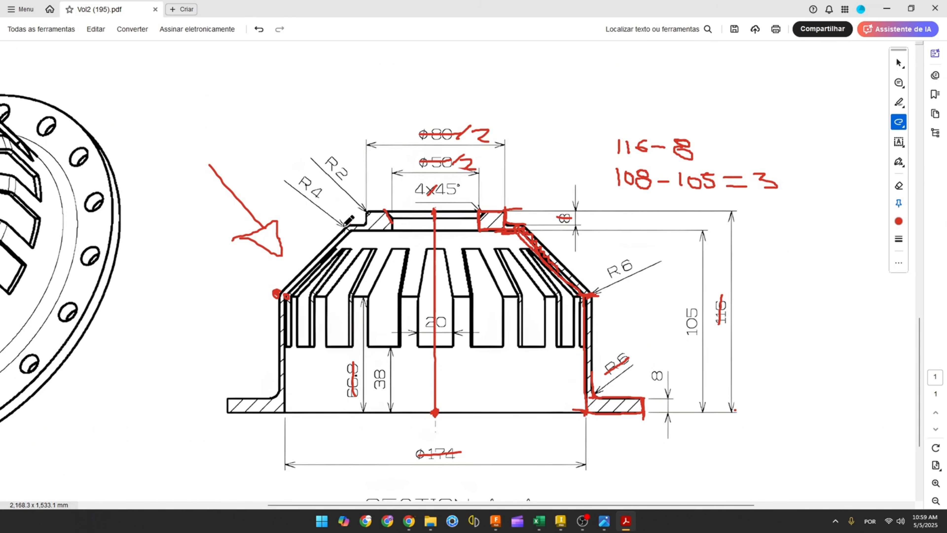
Step: In the PDF's Section A-A, mark the cone's upper corners, cross out the R4 and upper R6 notes, and return to Fusion
left_click_drag(344, 226, 349, 224)
left_click_drag(298, 181, 325, 199)
left_click_drag(612, 271, 638, 259)
left_click_drag(343, 222, 350, 224)
left_click(496, 521)
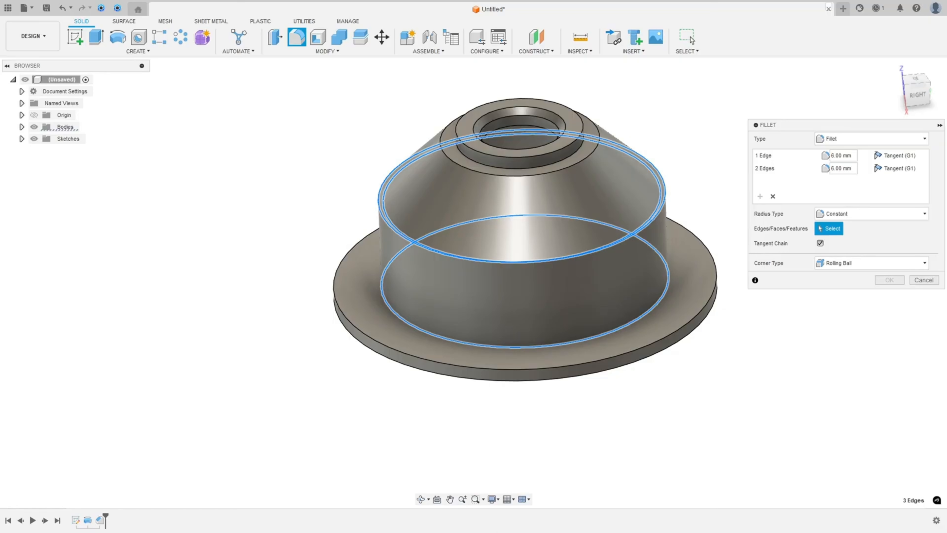
Step: Set a 4 mm fillet on the outer and inner edges at the top of the cone
left_click(449, 161)
middle_click_drag(449, 162, 568, 250, "shift")
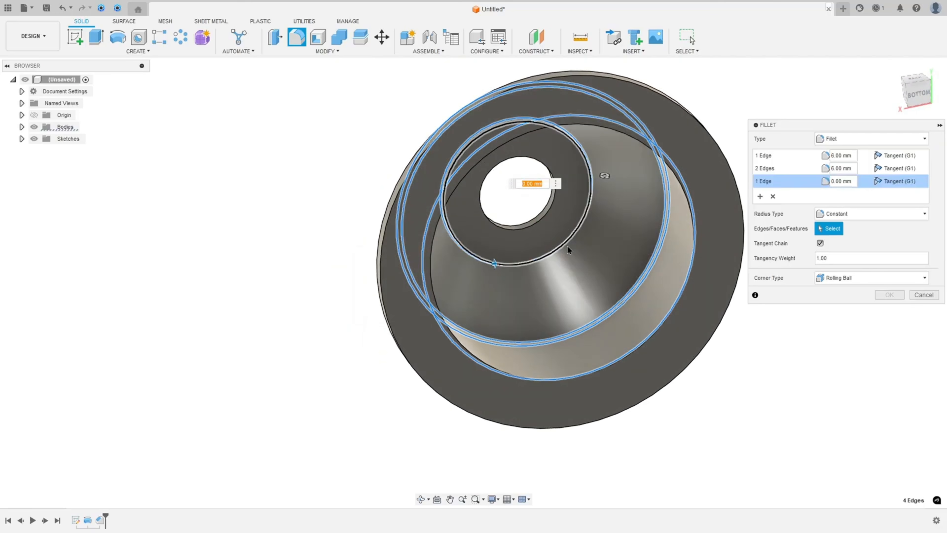
left_click(570, 240)
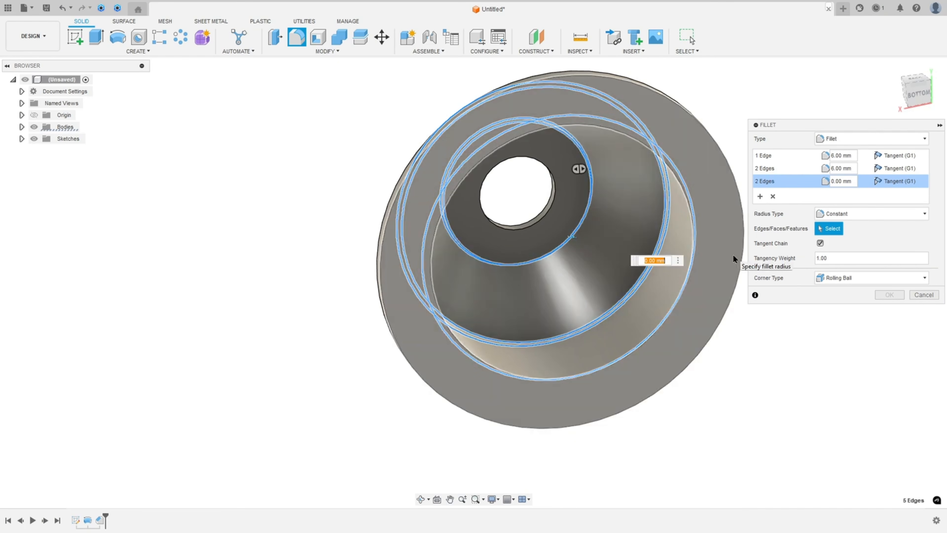
middle_click_drag(734, 255, 716, 243, "shift")
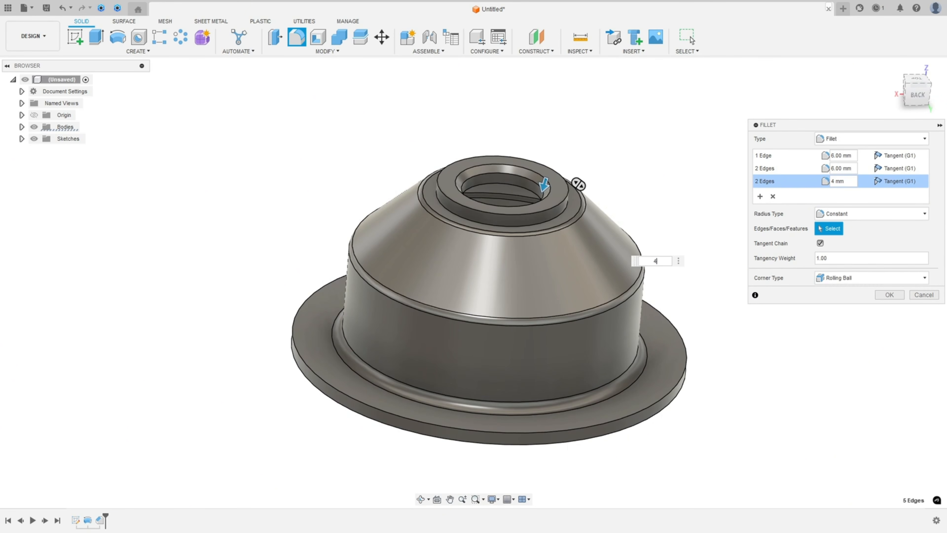
Step: Switch to the PDF, cross out the R2 notes in Section A-A and the side view, and return to Fusion
key("alt+Tab")
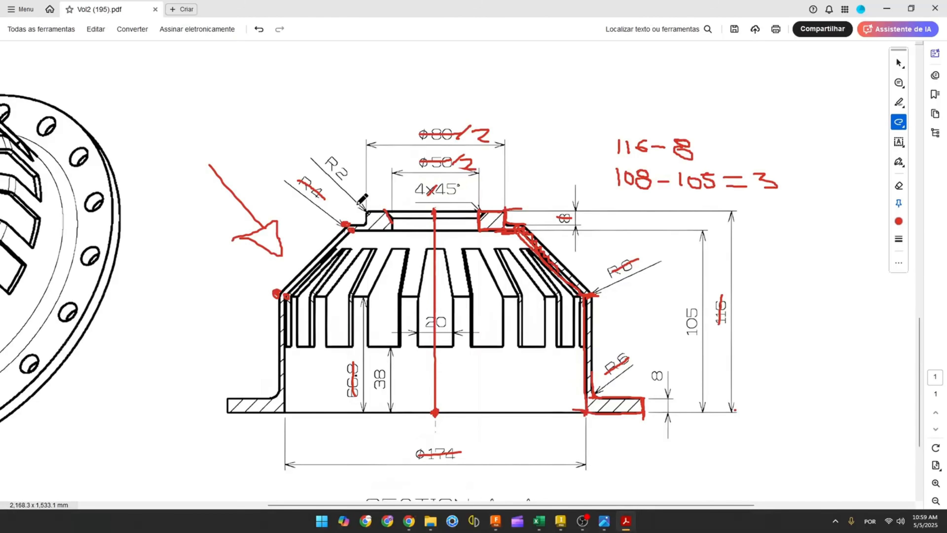
left_click_drag(328, 158, 345, 173)
scroll(711, 319, "down", 3, "ctrl")
scroll(738, 296, "up", 5)
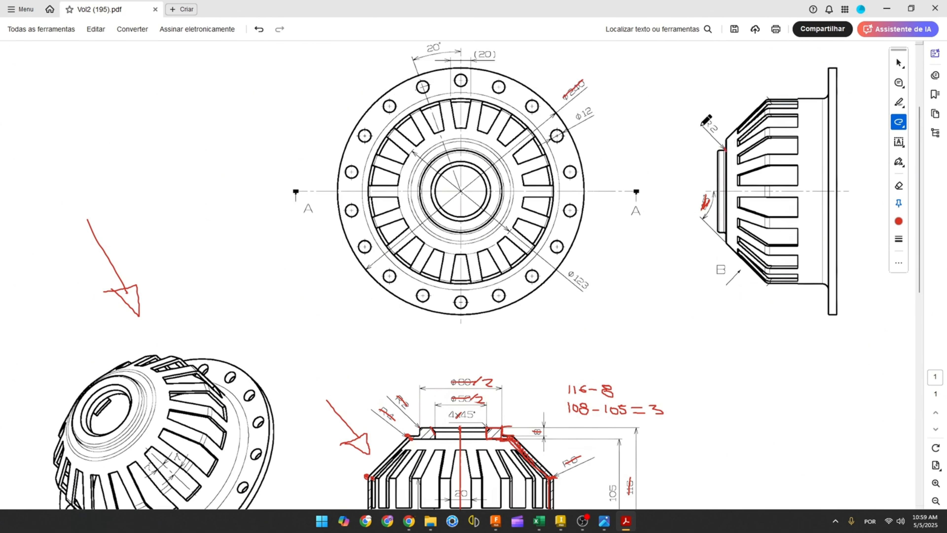
mouse_move(702, 121)
left_mouse_down()
mouse_move(717, 135)
mouse_move(708, 121)
left_mouse_up()
left_click(495, 521)
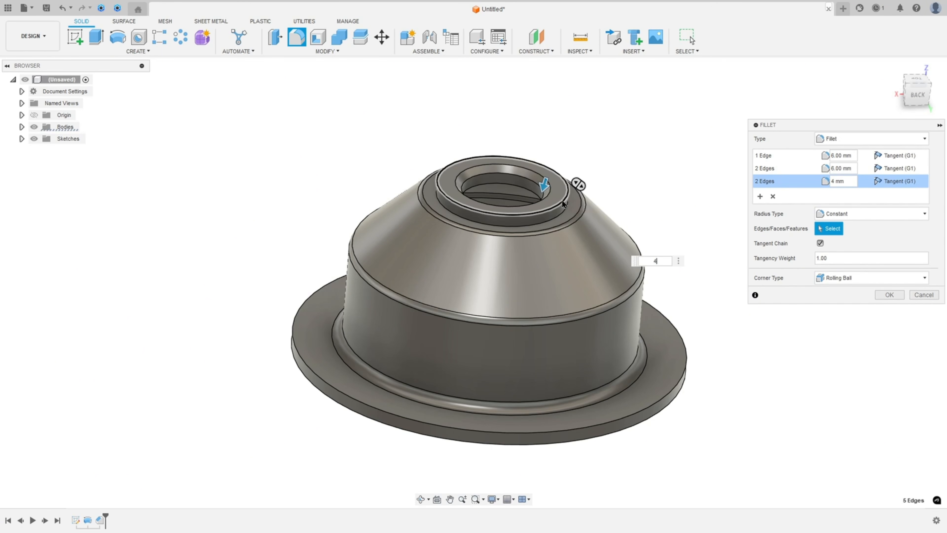
Step: Add a 2 mm fillet set on the raised rim's outer top and base edges, apply all fillets, and show the home view
left_click(564, 204)
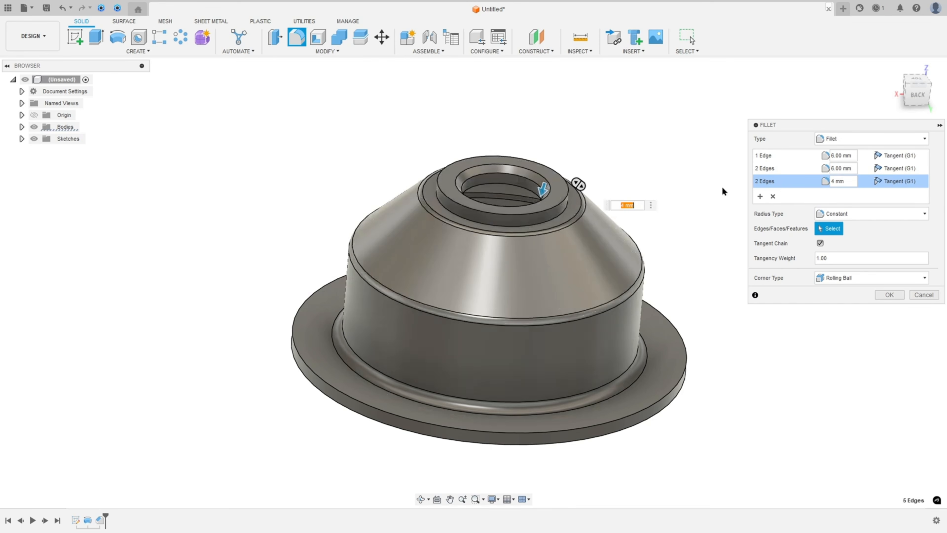
left_click(760, 197)
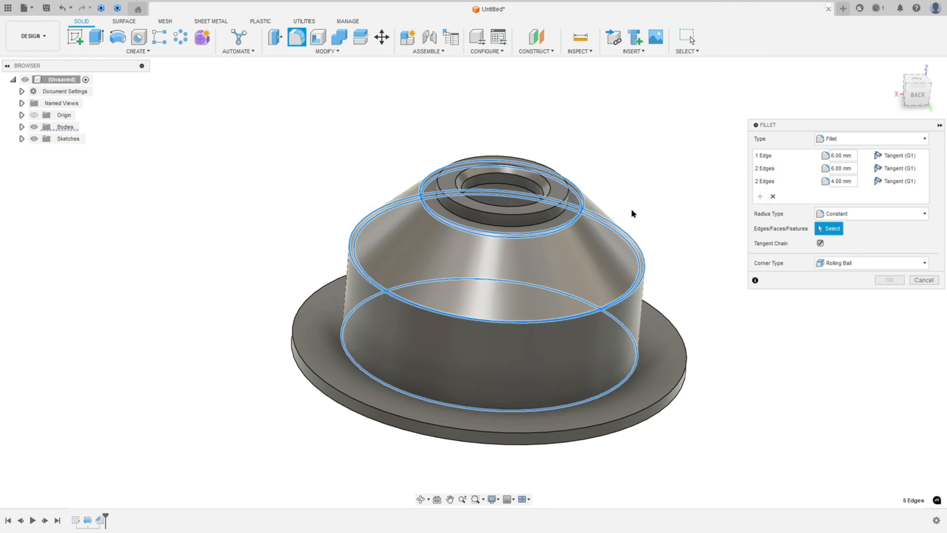
left_click(559, 208)
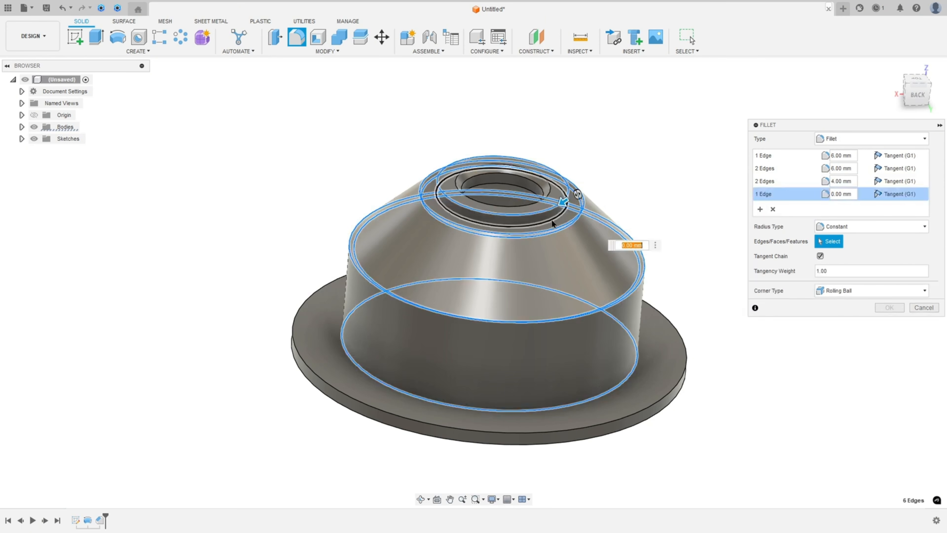
type("2")
key("Return")
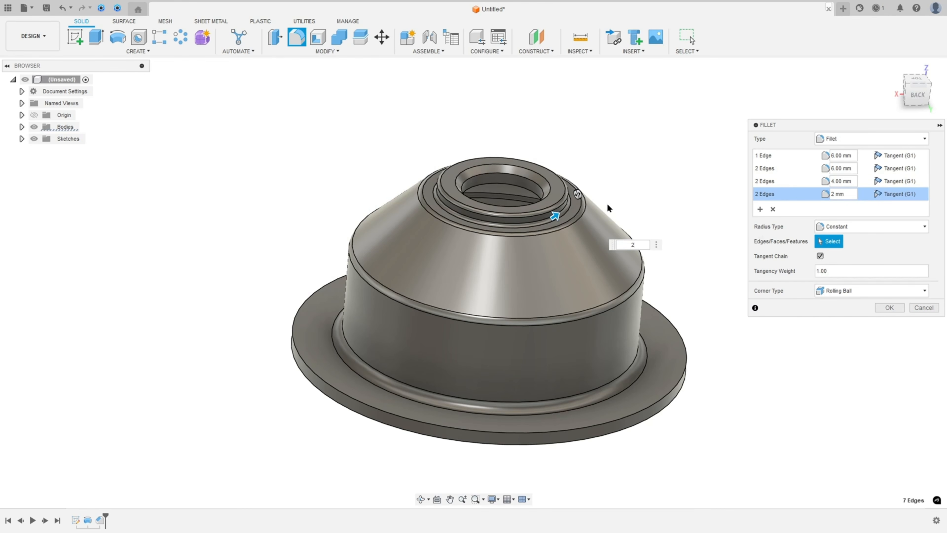
left_click(889, 307)
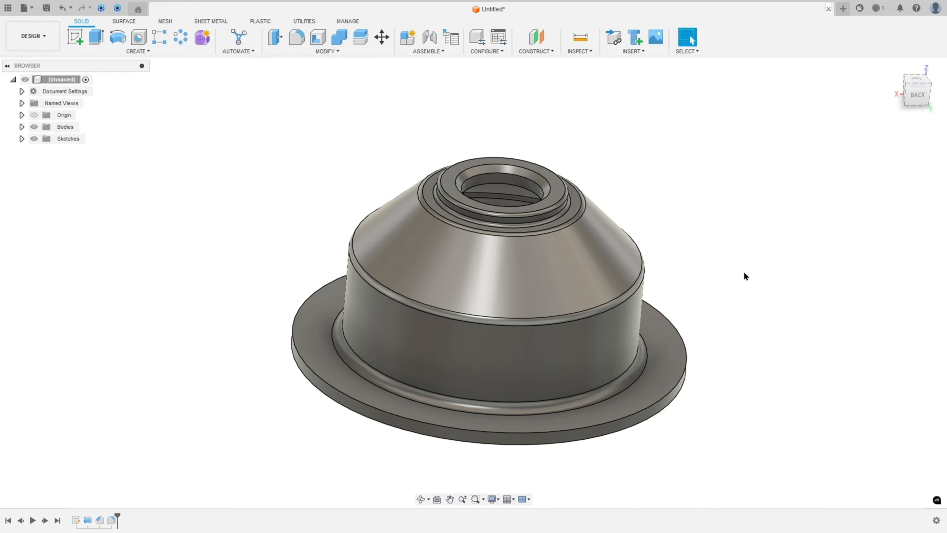
middle_click_drag(744, 272, 744, 262, "shift")
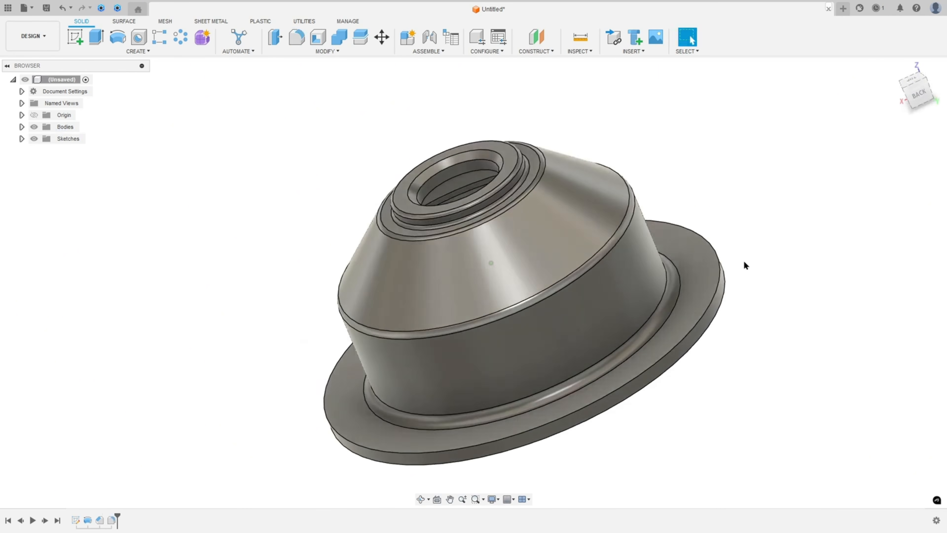
key("F6")
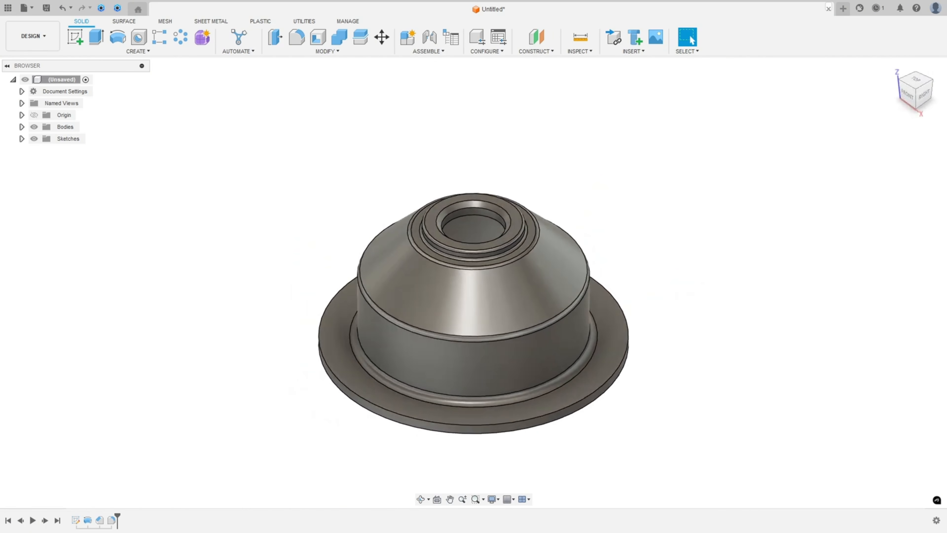
Step: Switch to the PDF, outline the central 20 mm wide slot in Section A-A, and check the slots in the top view
key("alt+Tab")
scroll(474, 331, "down", 5)
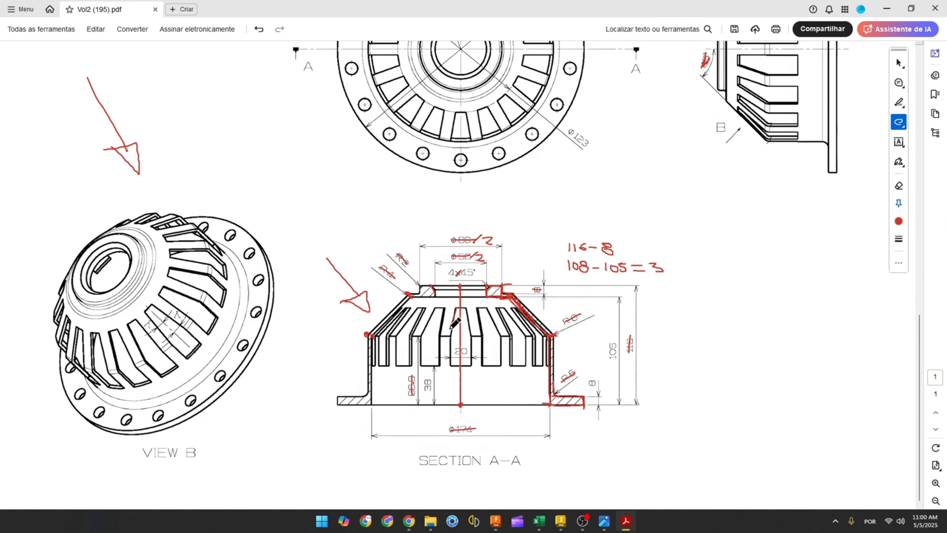
mouse_move(450, 336)
left_mouse_down()
mouse_move(451, 364)
mouse_move(462, 364)
mouse_move(470, 334)
left_mouse_up()
scroll(450, 302, "up", 3)
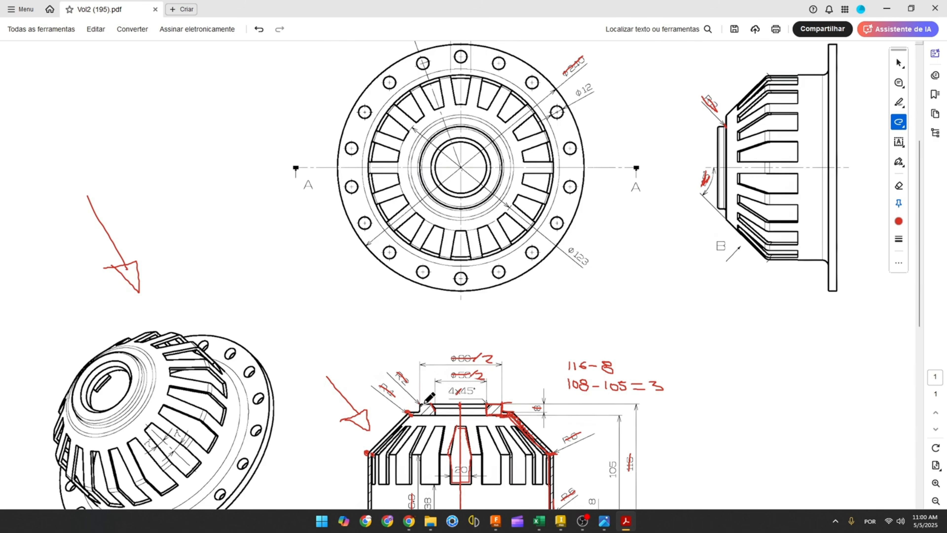
scroll(466, 303, "up", 2)
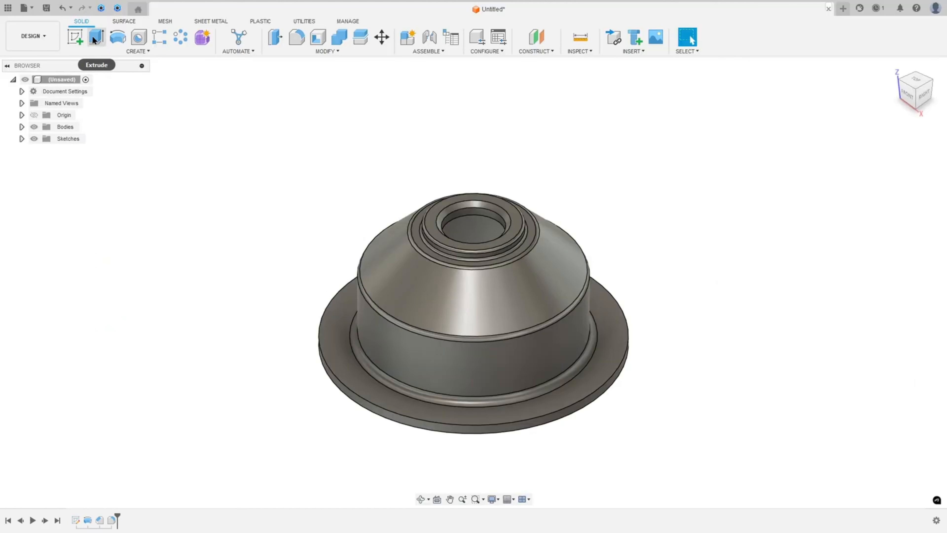
Step: Start a sketch on the raised rim's top face and project the outer cylindrical wall below the cone into it
left_click(75, 37)
scroll(396, 199, "up", 4)
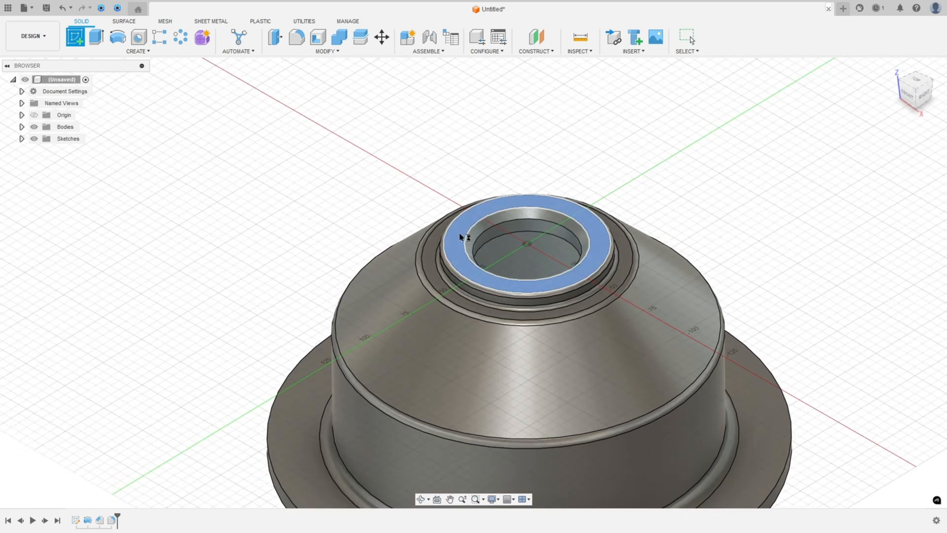
left_click(461, 237)
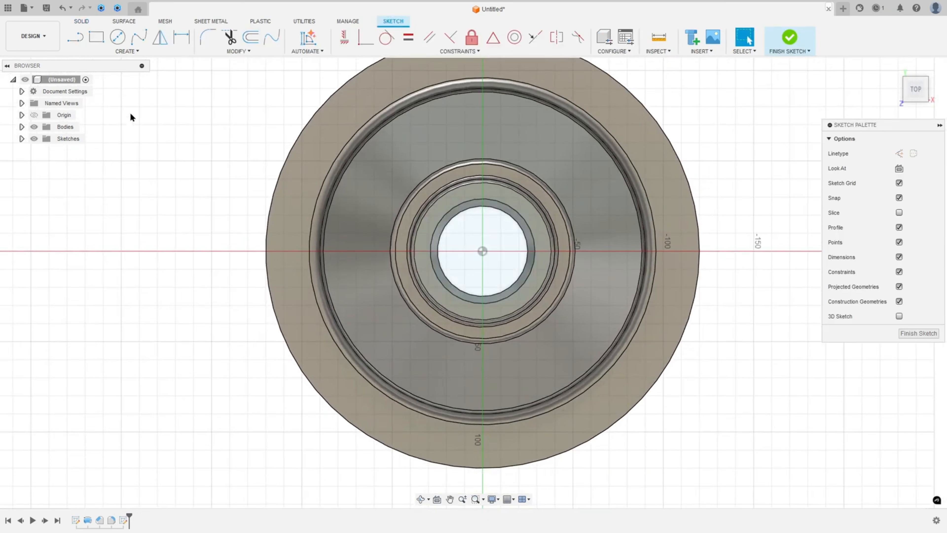
left_click(118, 50)
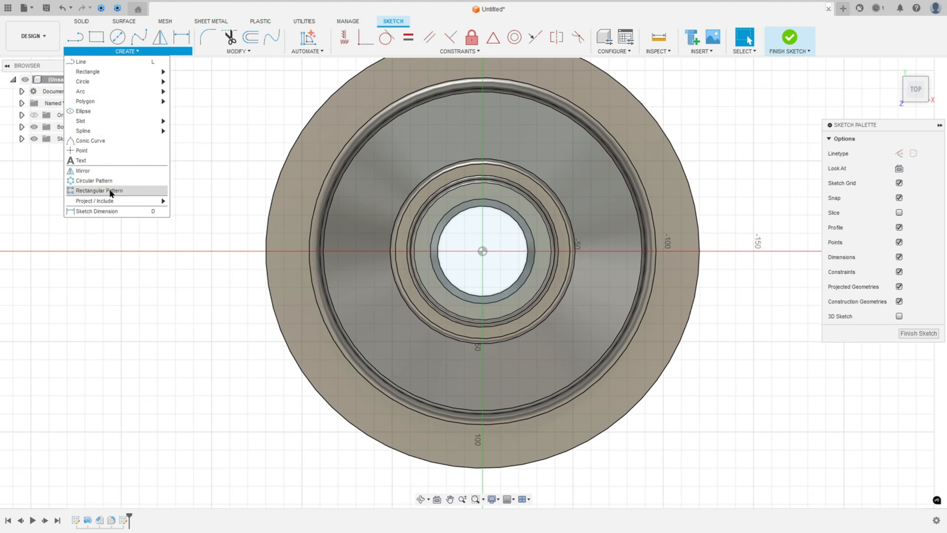
mouse_move(154, 201)
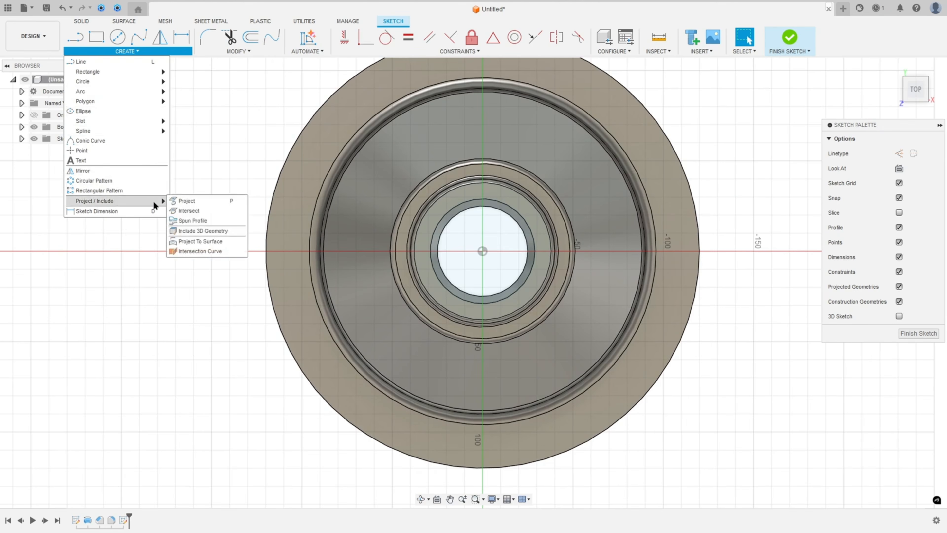
left_click(184, 203)
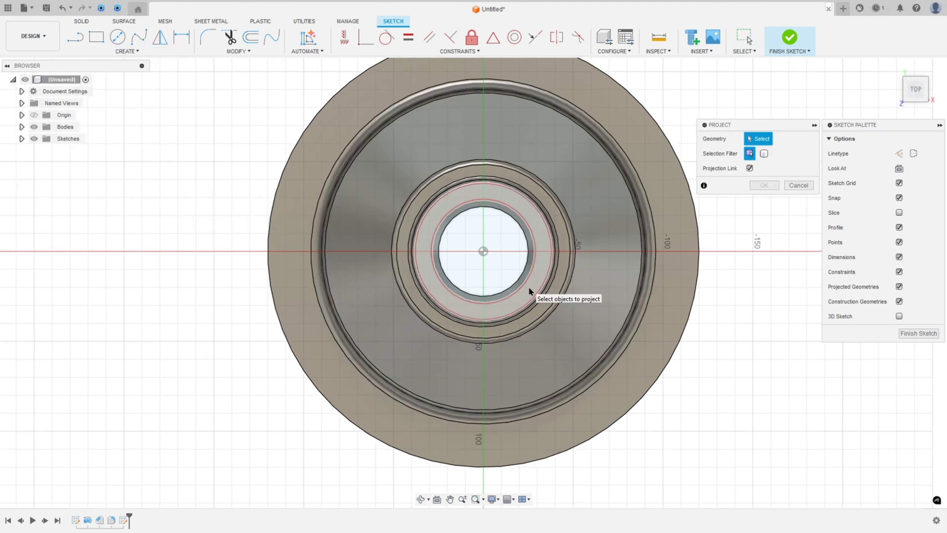
middle_click_drag(528, 292, 734, 302, "shift")
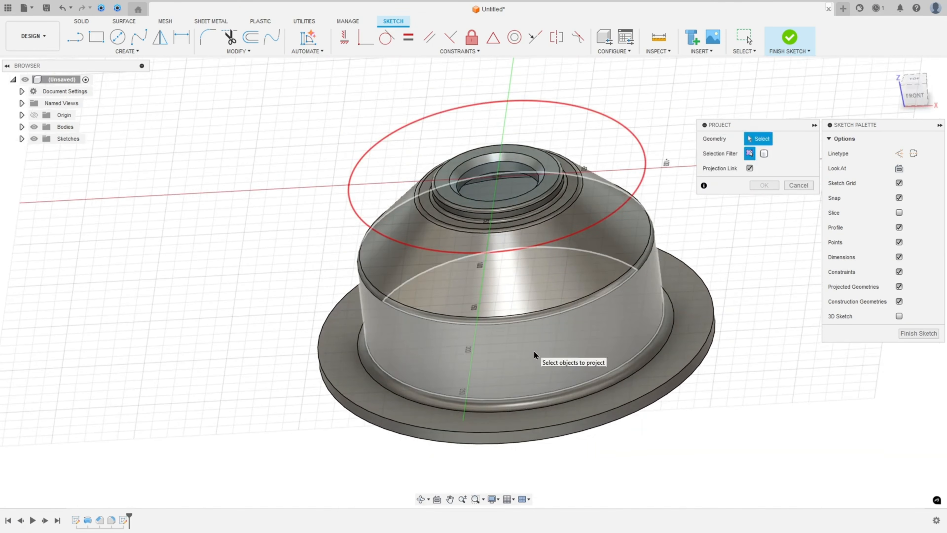
left_click(534, 352)
left_click(764, 185)
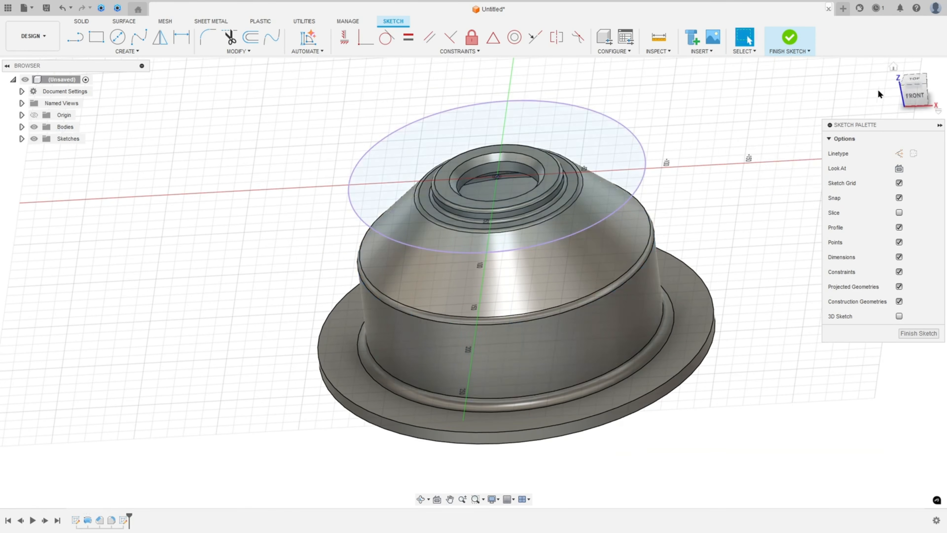
Step: View the sketch from the top and hide the bodies so only the projected circle is shown
left_click(917, 81)
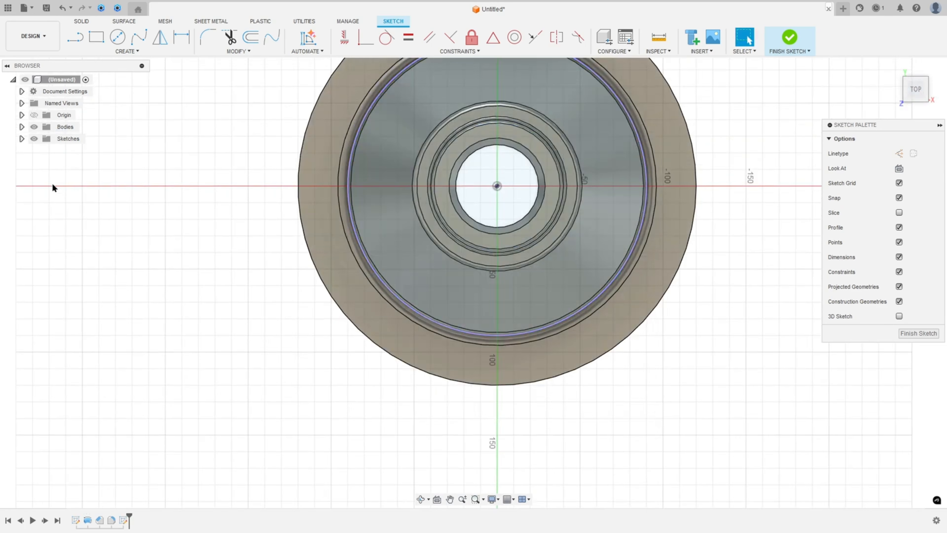
left_click(35, 126)
mouse_move(305, 187)
middle_mouse_down()
mouse_move(288, 247)
mouse_move(296, 252)
middle_mouse_up()
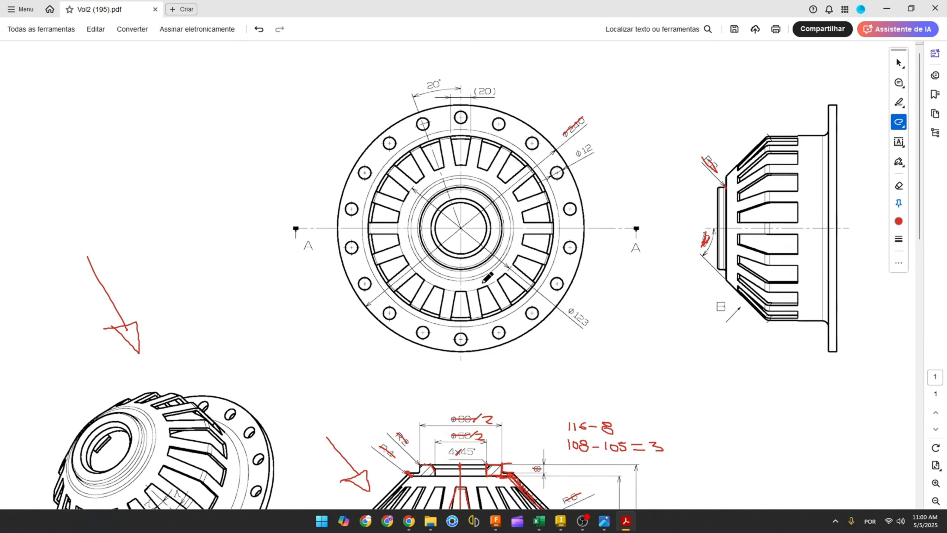
Step: In the PDF's top view, trace the arc along the slots' inner ends, cross out the Ø123 note, and return to Fusion
left_click_drag(462, 290, 516, 264)
left_click_drag(567, 309, 582, 318)
left_click(499, 524)
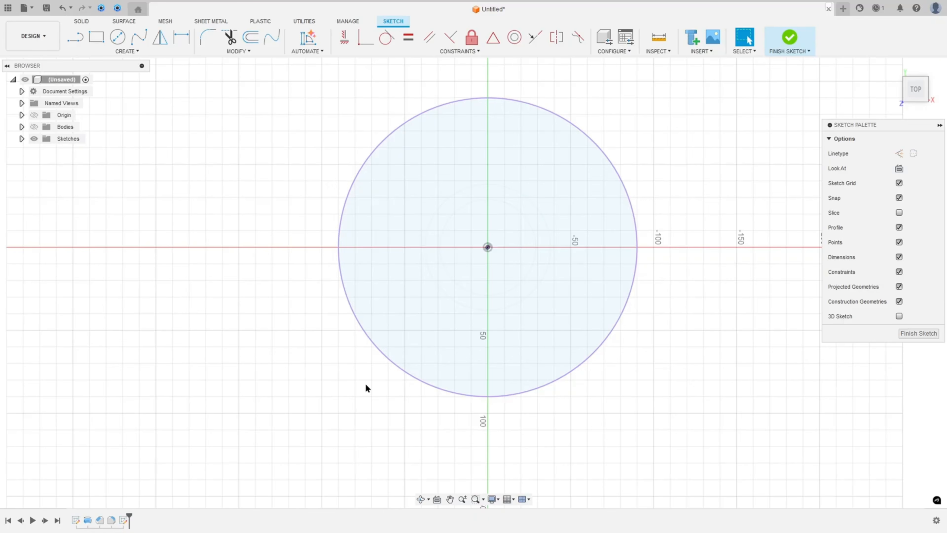
Step: Draw a 123 mm diameter construction circle centred on the origin and place its dimension outside the projected circle
left_click(117, 37)
left_click(895, 203)
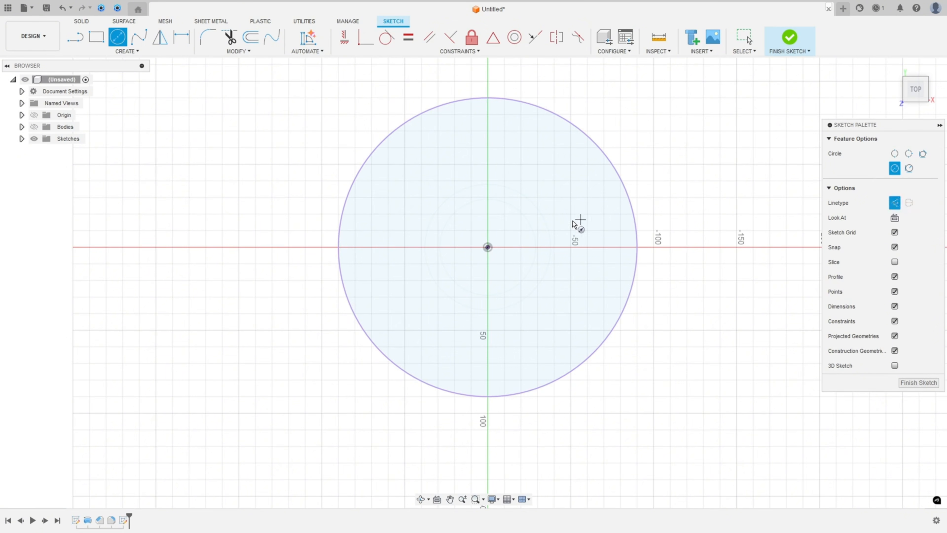
left_click(488, 246)
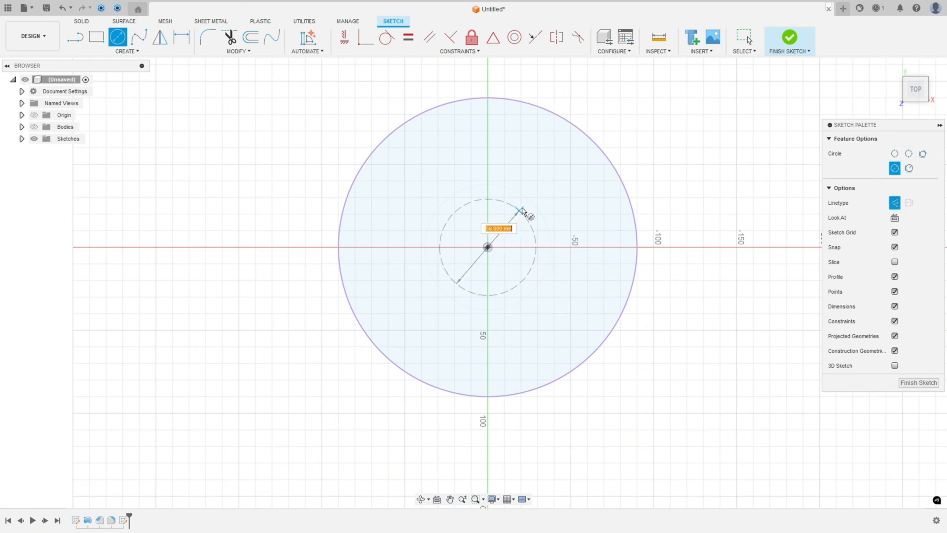
type("123")
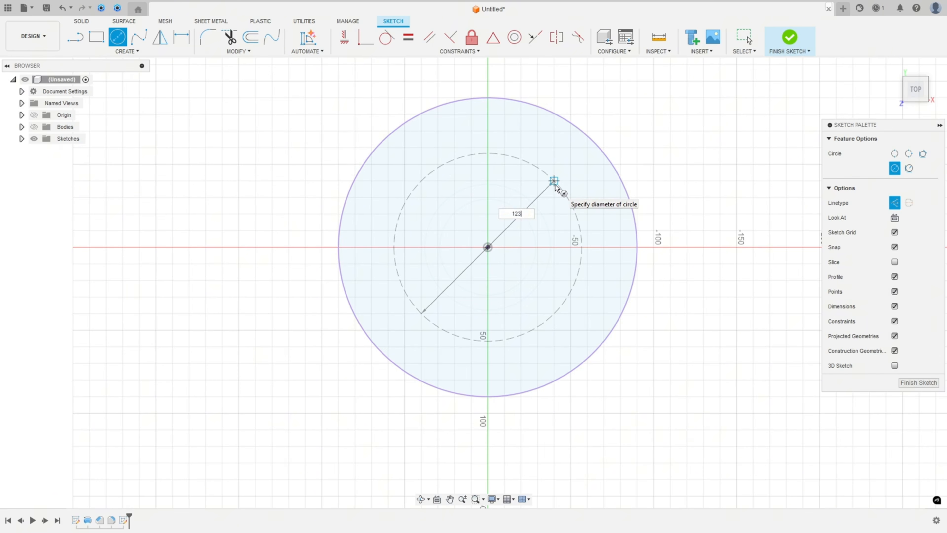
key("Tab")
key("Return")
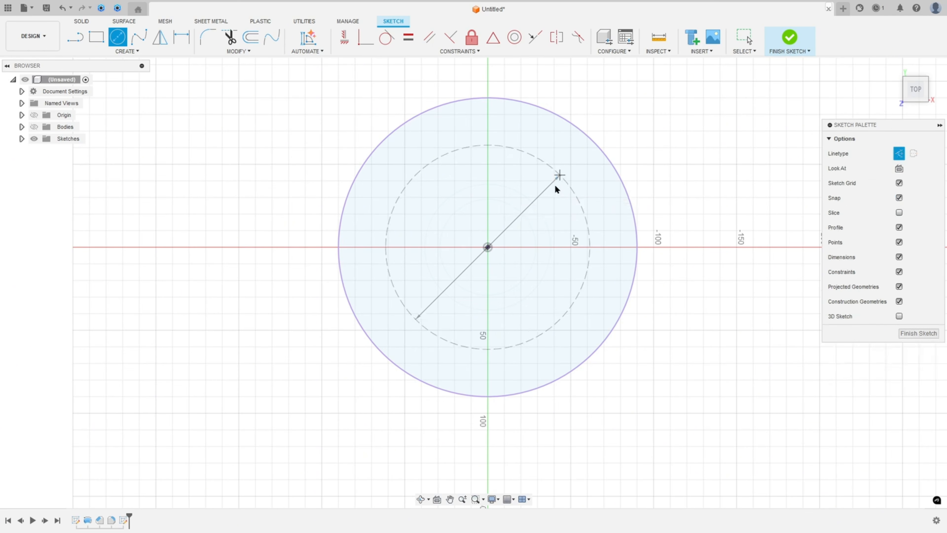
left_click_drag(524, 210, 671, 335)
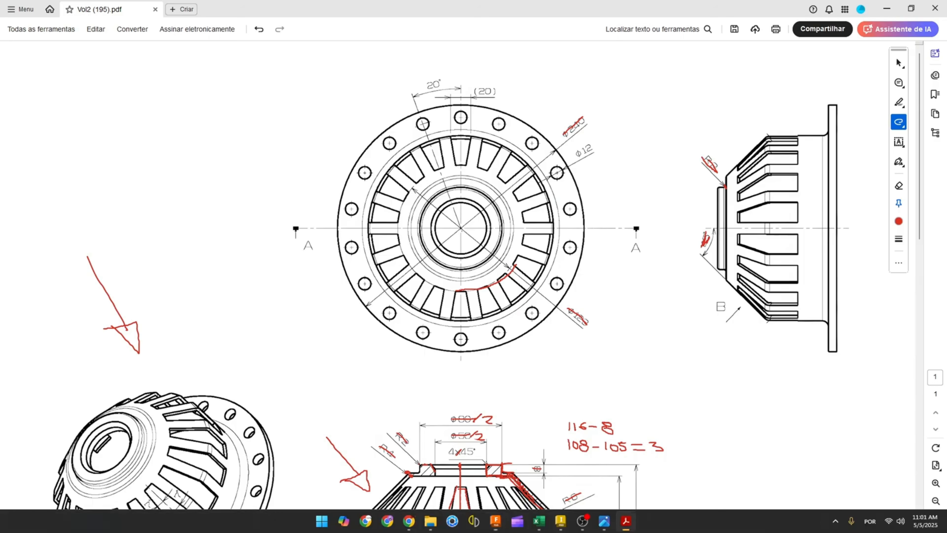
Step: Switch to the PDF, trace one slot side and the vertical centre line in the top view, and return to Fusion
scroll(464, 330, "down", 2)
scroll(467, 328, "up", 1)
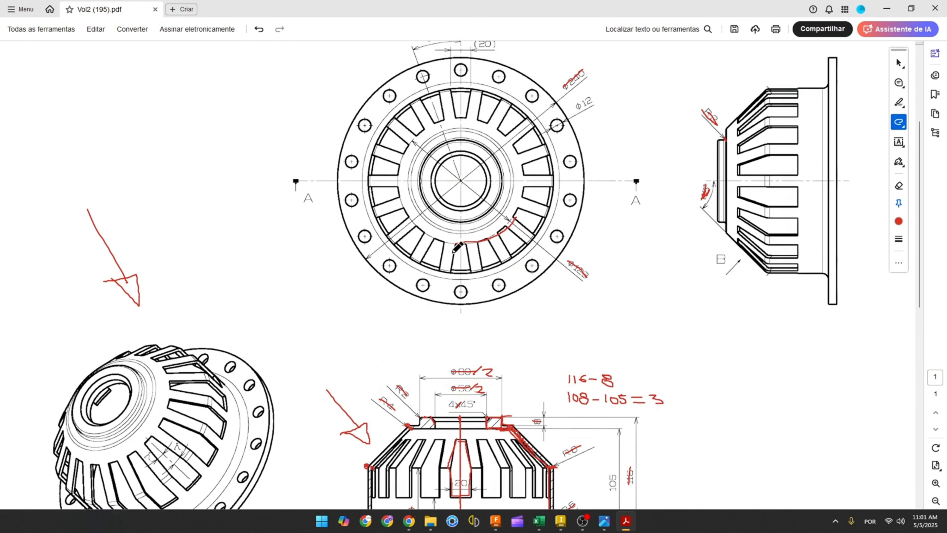
left_click_drag(457, 242, 453, 263)
left_click_drag(463, 180, 461, 292)
left_click(500, 526)
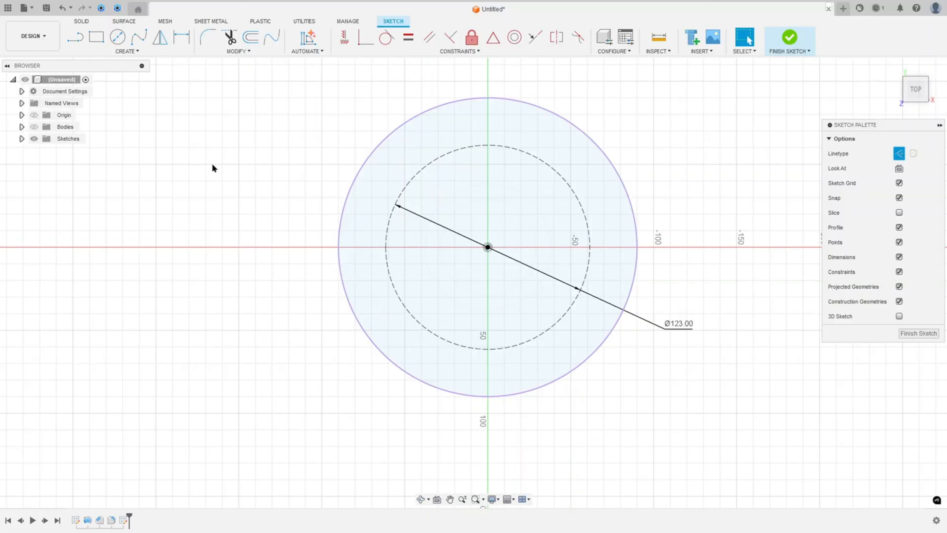
Step: Draw a vertical construction line from the origin down to the projected circle
left_click(74, 37)
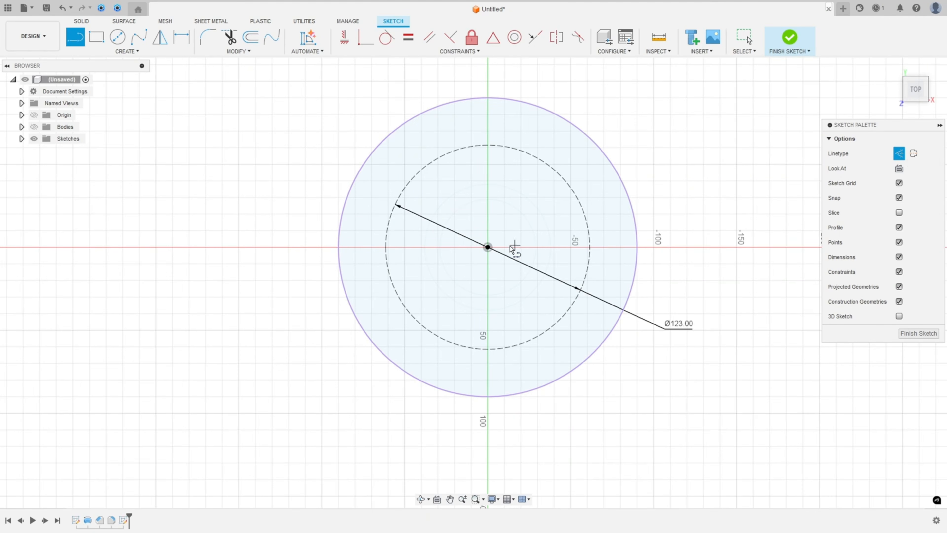
left_click(487, 247)
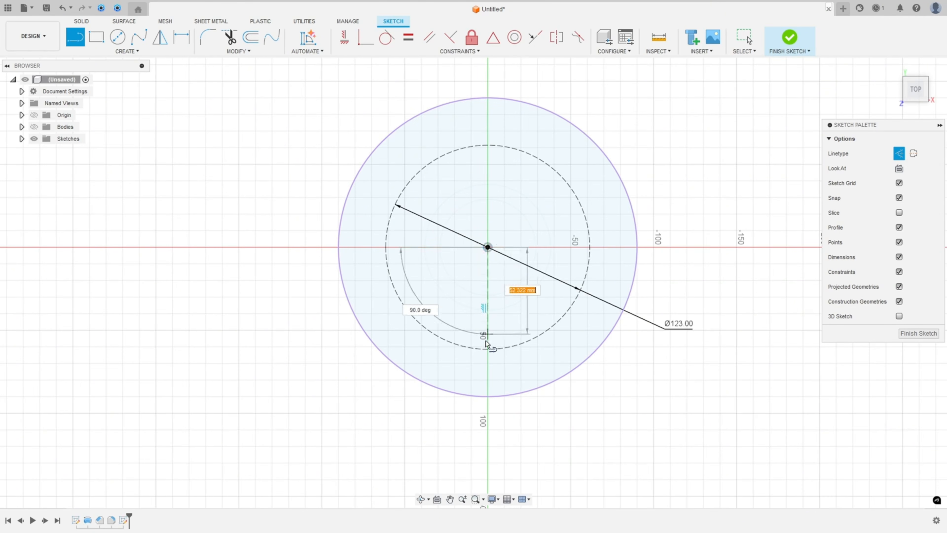
left_click(490, 397)
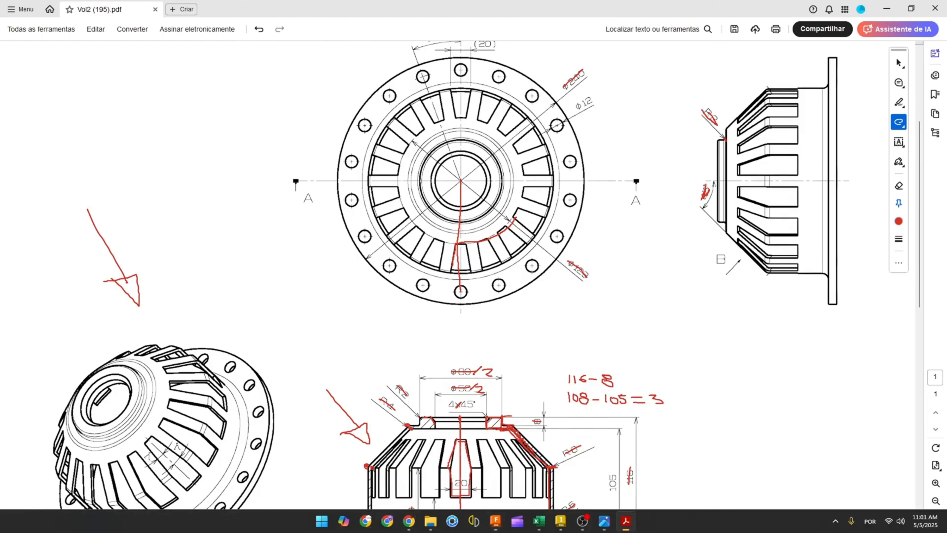
Step: Switch to the PDF, undo the slot side and centre line strokes, and outline the lowest slot in the top view
scroll(455, 277, "down", 1)
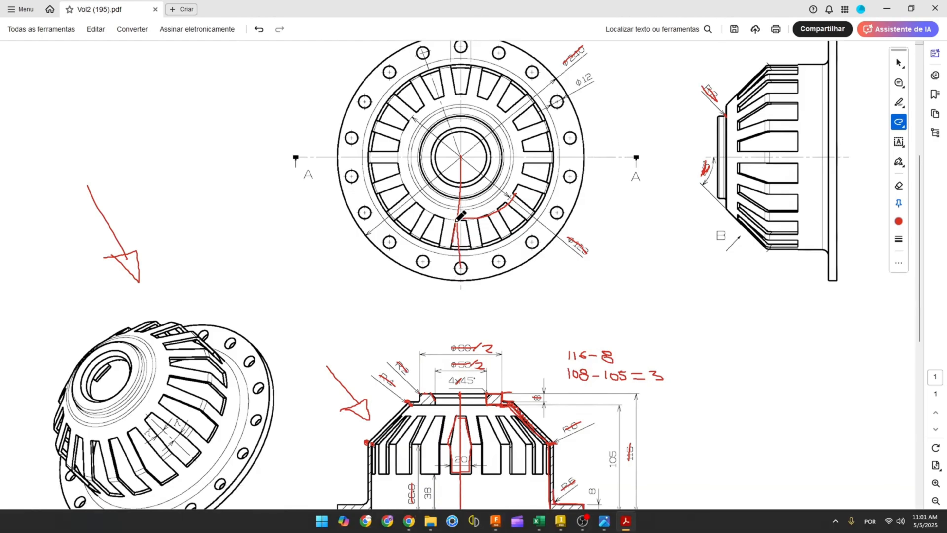
key("ctrl+z")
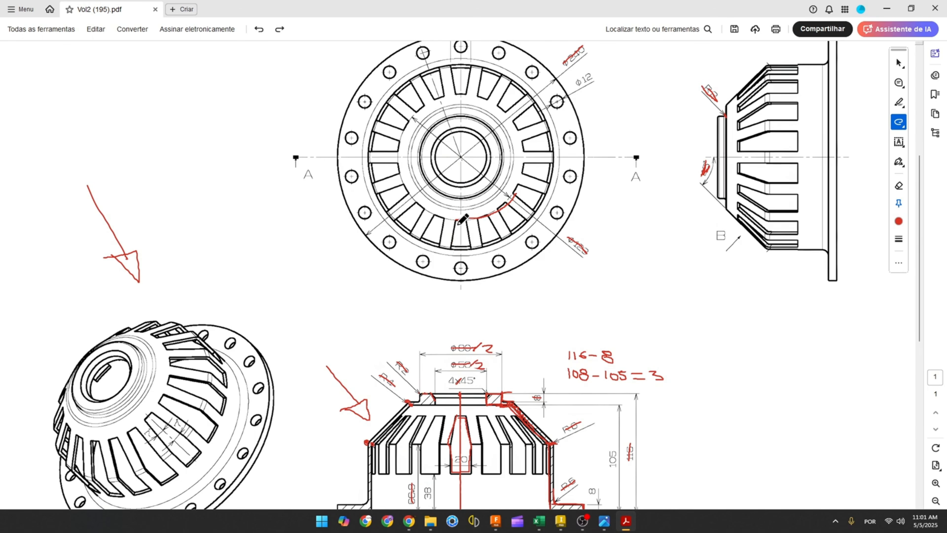
mouse_move(458, 219)
left_mouse_down()
mouse_move(452, 241)
mouse_move(465, 250)
mouse_move(466, 222)
left_mouse_up()
scroll(447, 378, "down", 1)
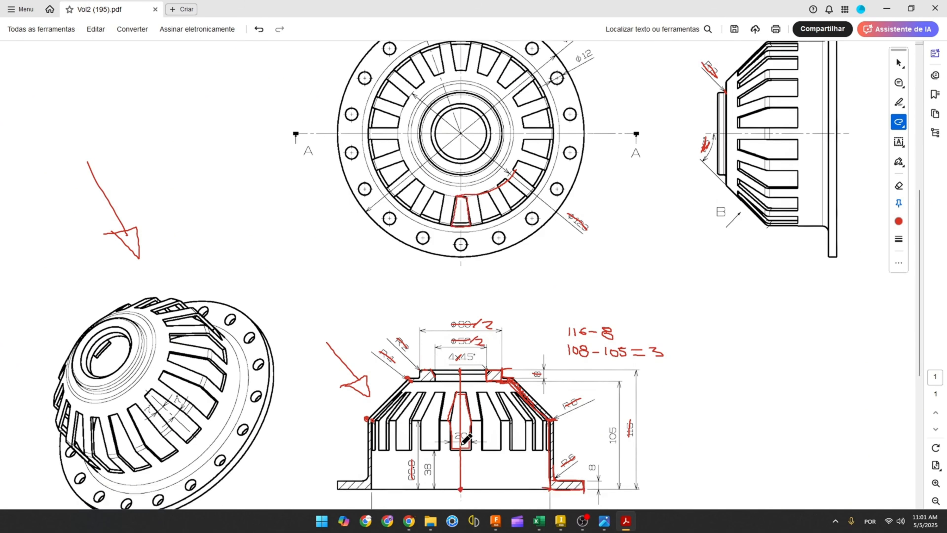
Step: Mark the 20 mm slot width in Section A-A, trace the slot's edges in the isometric and top views, and return to Fusion
mouse_move(450, 451)
left_mouse_down()
mouse_move(468, 450)
mouse_move(456, 433)
mouse_move(470, 436)
left_mouse_up()
scroll(173, 400, "down", 1)
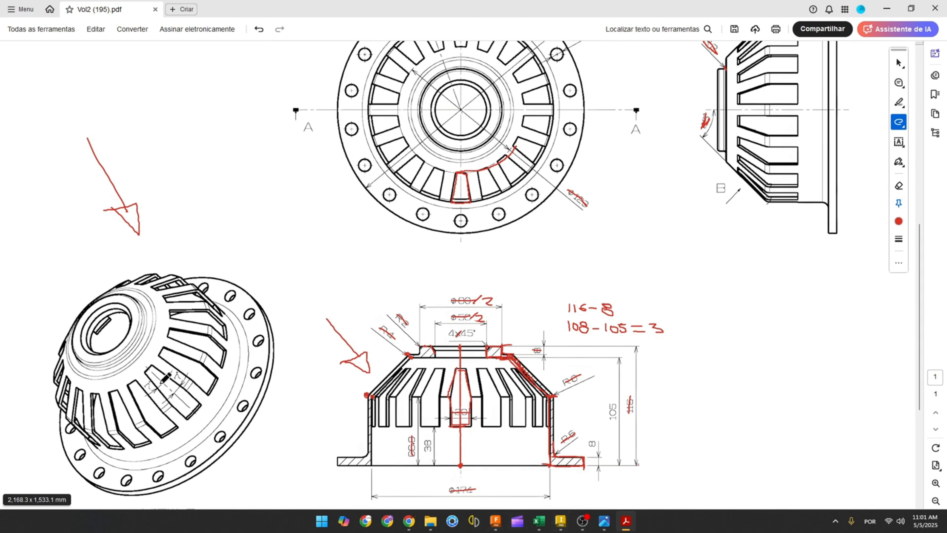
left_click_drag(151, 365, 176, 388)
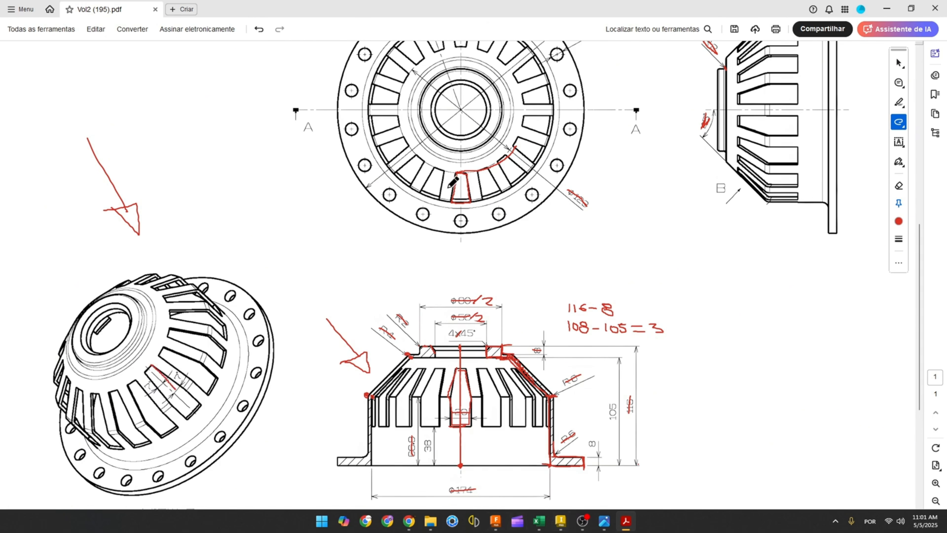
mouse_move(456, 172)
left_mouse_down()
mouse_move(446, 200)
mouse_move(469, 208)
left_mouse_up()
mouse_move(153, 369)
left_mouse_down()
mouse_move(175, 388)
mouse_move(164, 361)
mouse_move(185, 384)
mouse_move(159, 378)
left_mouse_up()
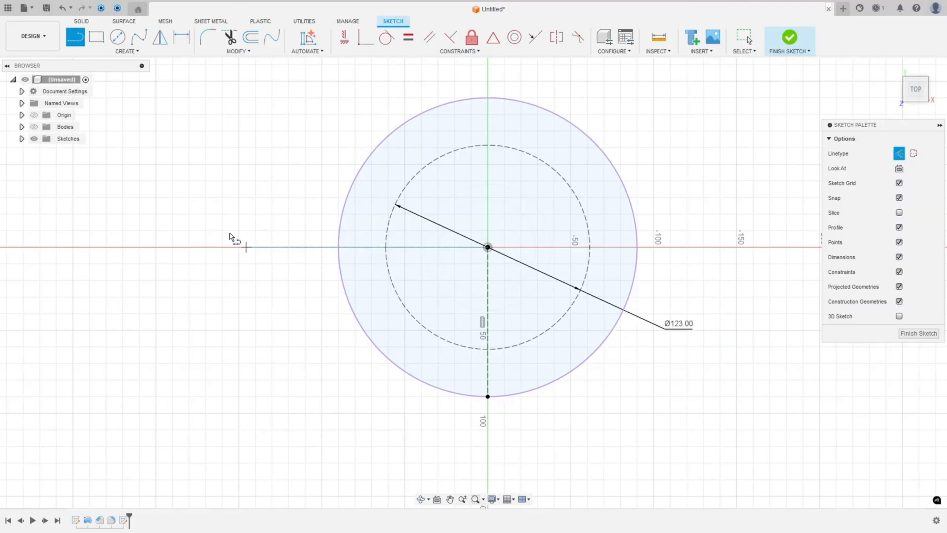
Step: Sketch an open trapezoid with solid lines from the construction circle past the projected circle, with a horizontal base about 34 mm wide
left_click(899, 154)
left_click(474, 349)
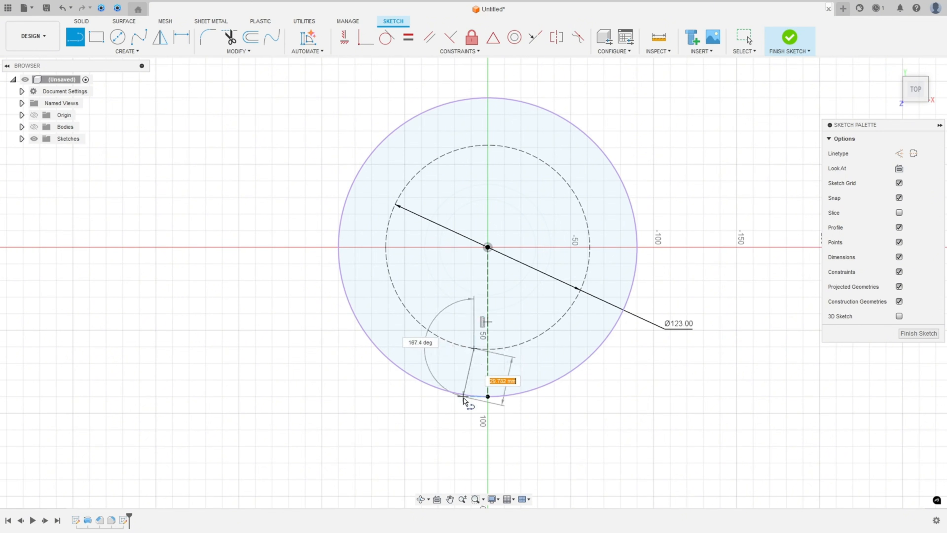
left_click(460, 408)
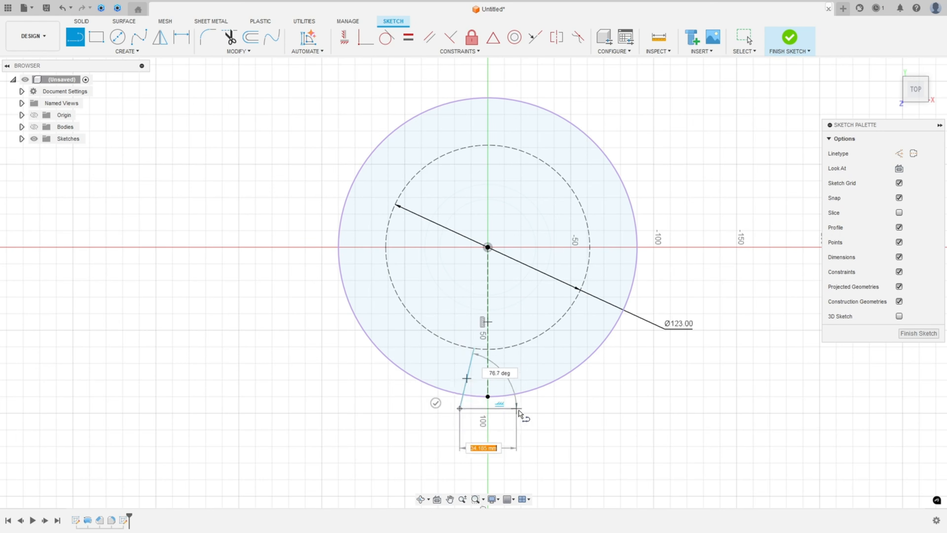
left_click(517, 408)
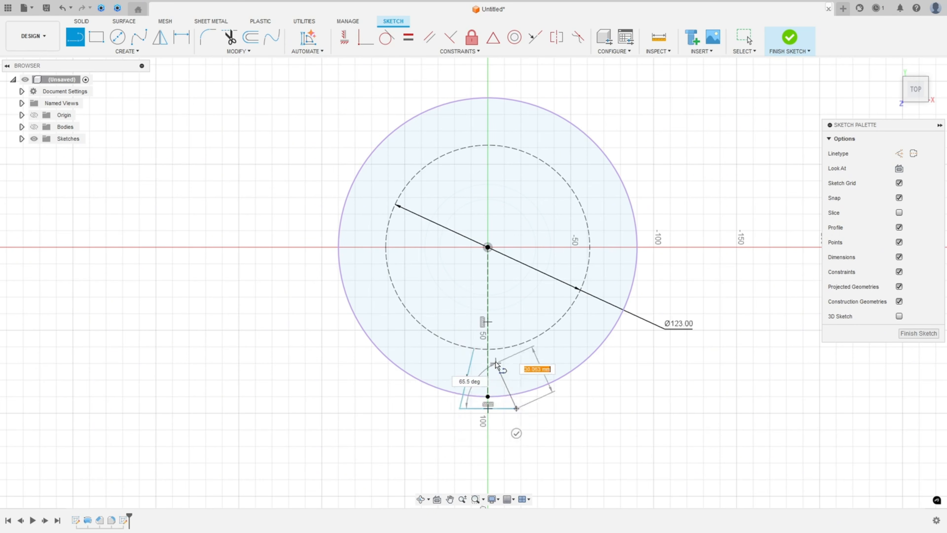
left_click(500, 349)
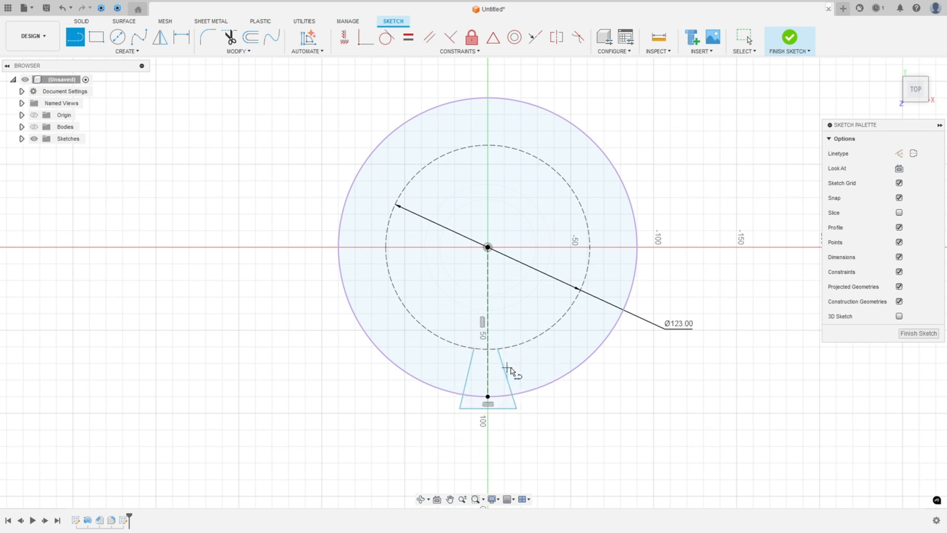
key("Escape")
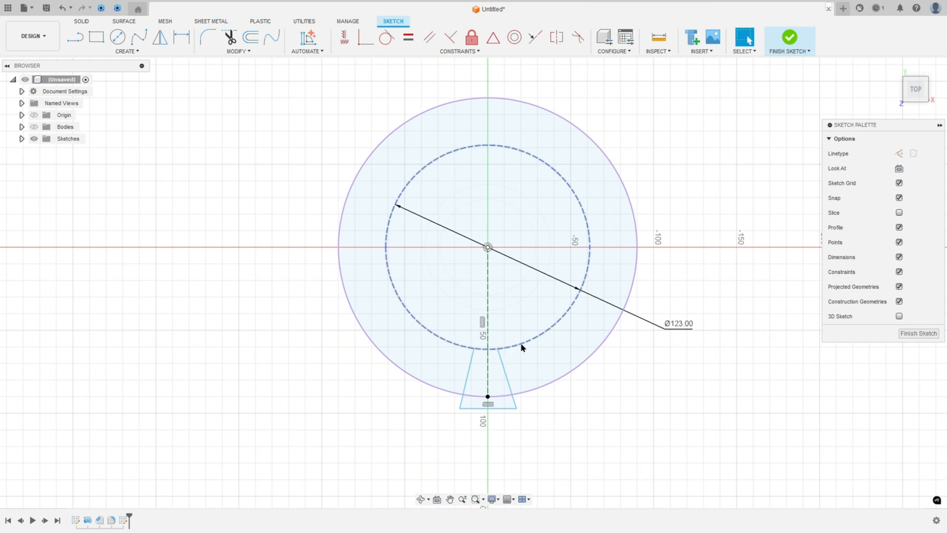
Step: Dimension the trapezoid's horizontal base to 20 mm
left_click(182, 38)
left_click(502, 409)
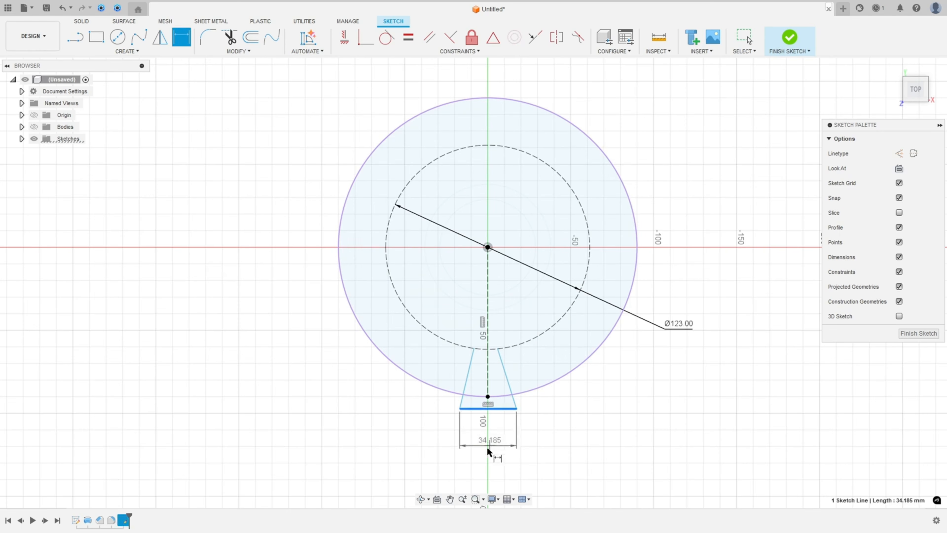
left_click(506, 457)
type("20")
key("Return")
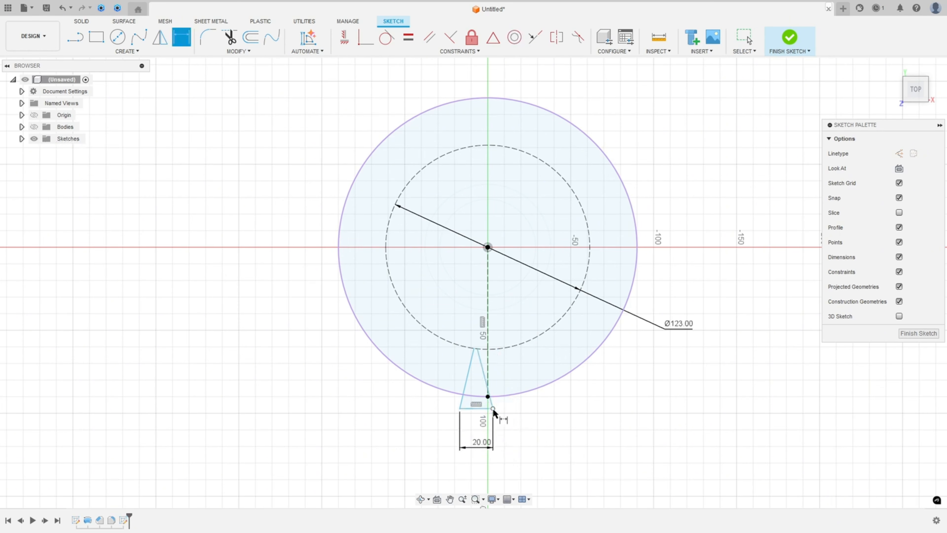
Step: Dimension the base's right corner 10 mm from the vertical construction line to centre the base
left_click(493, 408)
left_click(488, 384)
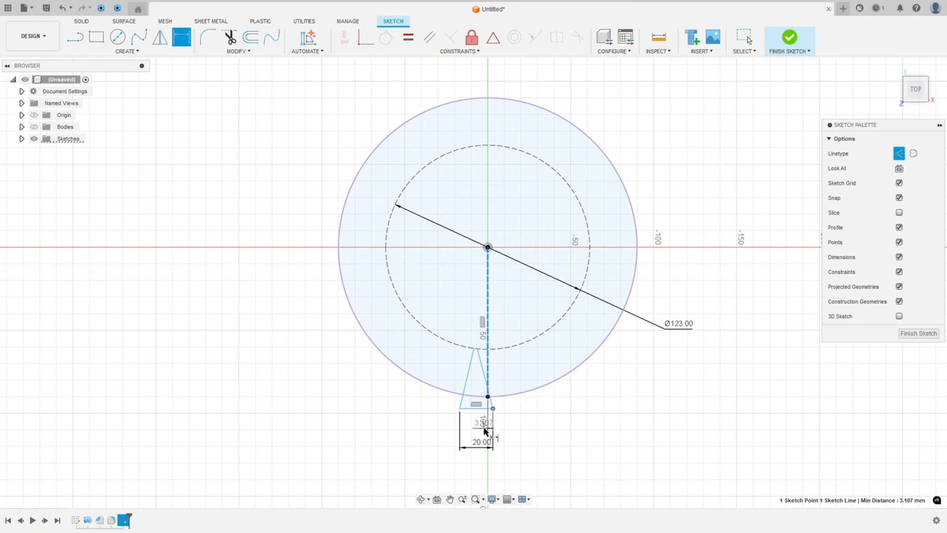
left_click(485, 429)
type("10")
key("Return")
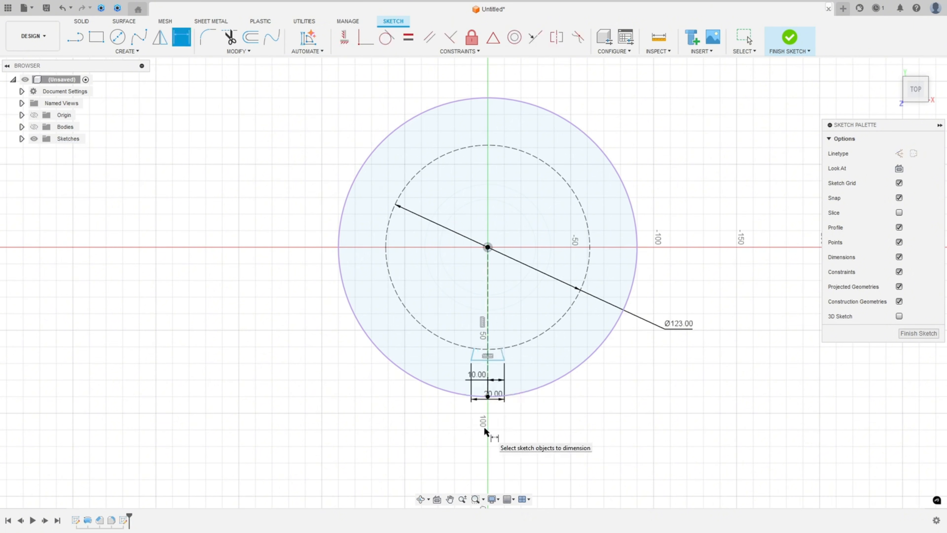
Step: Stretch the trapezoid downward so its horizontal base lies just outside the projected outer circle
key("Escape")
left_click_drag(496, 363, 500, 421)
scroll(515, 431, "up", 5)
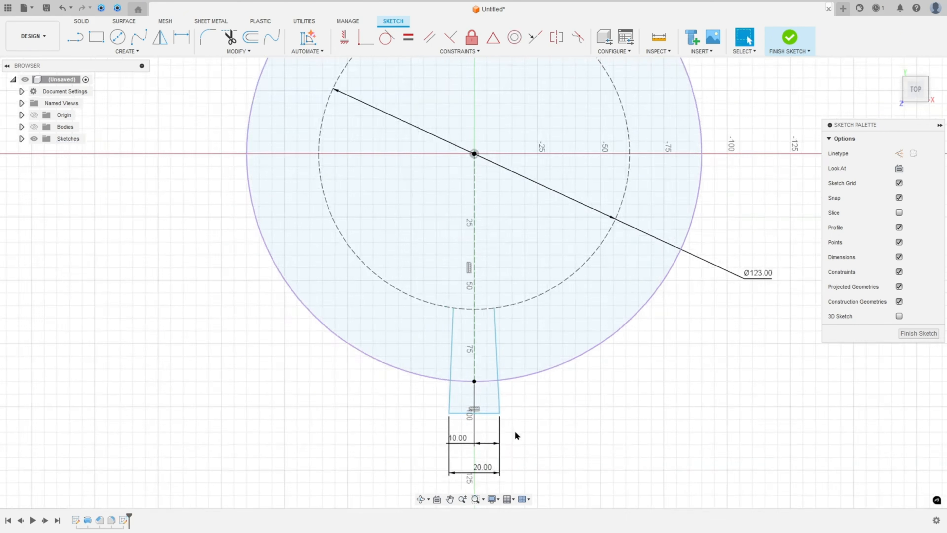
middle_click_drag(522, 421, 524, 366)
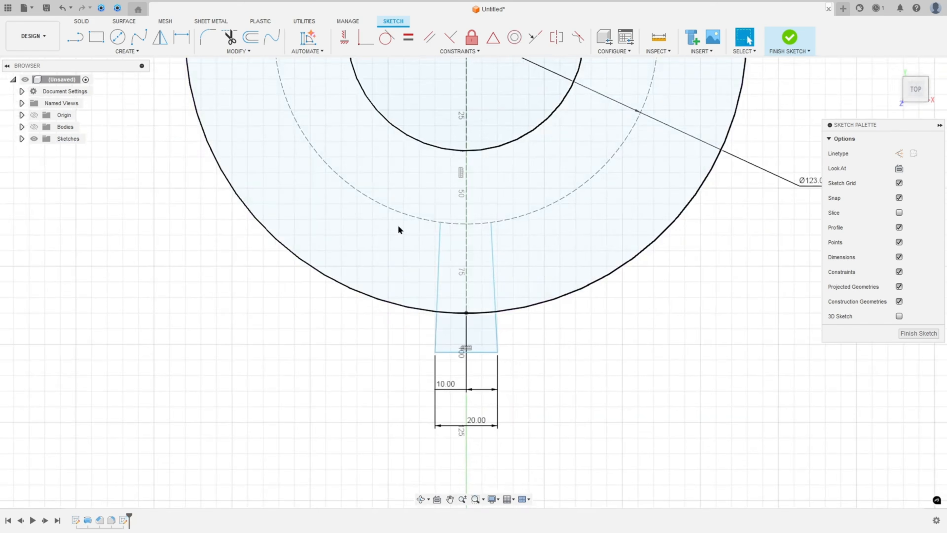
Step: Dimension each slanted side of the trapezoid at 7° from the vertical construction line
left_click(181, 37)
left_click(493, 263)
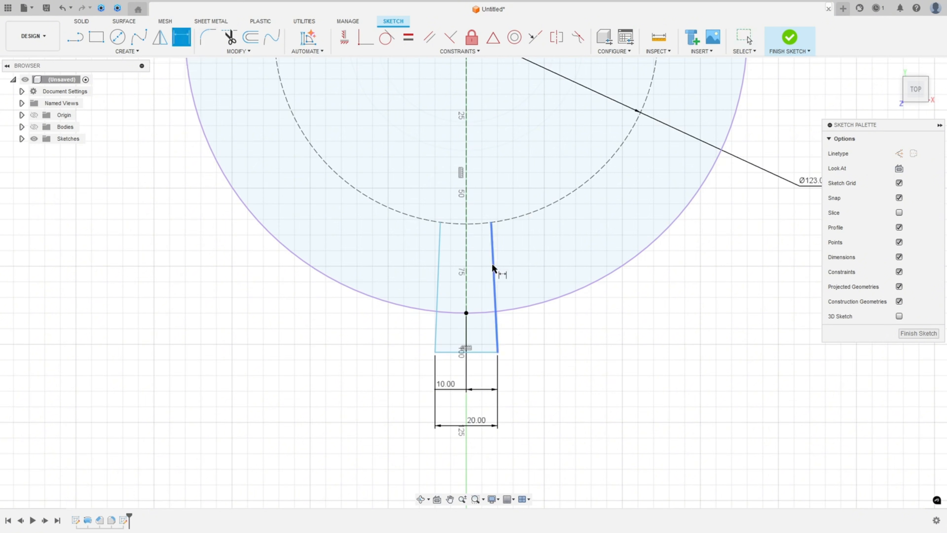
left_click(466, 267)
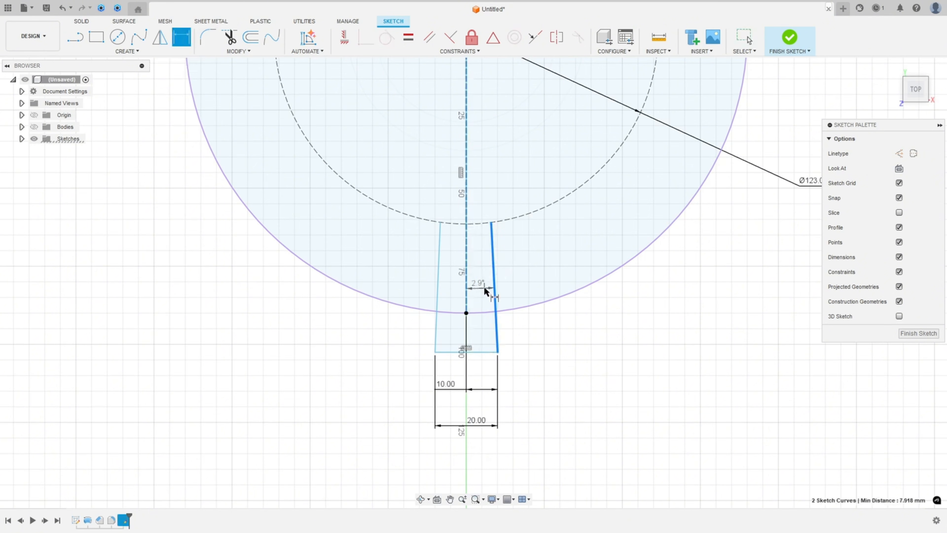
left_click(484, 288)
key("Return")
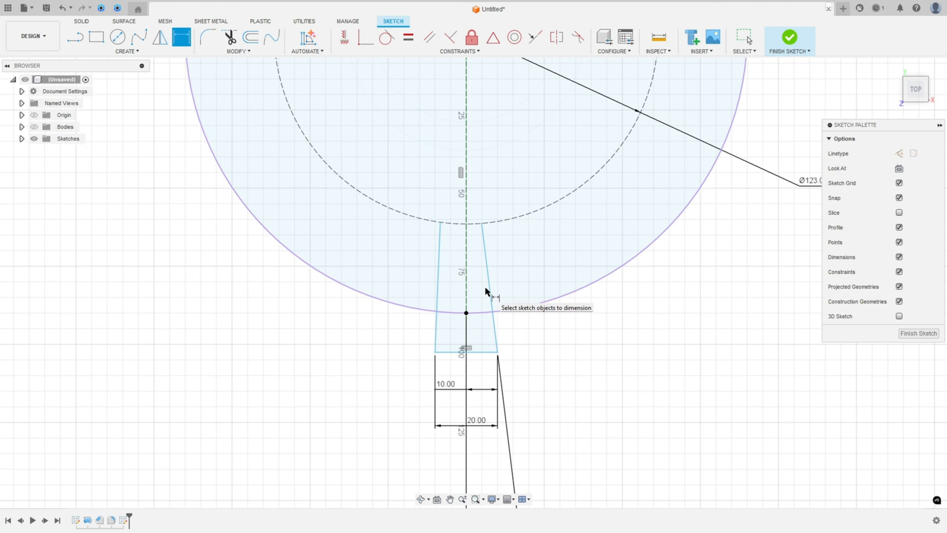
left_click(439, 282)
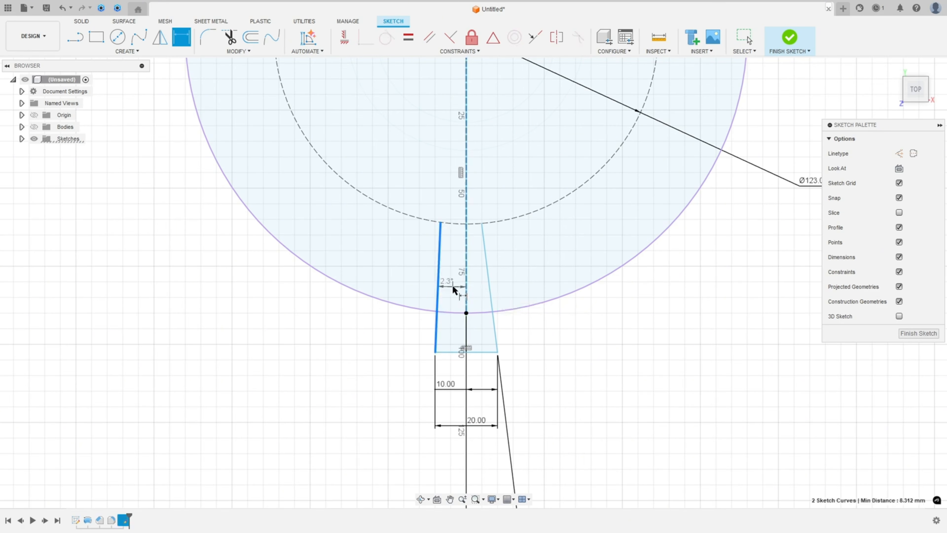
left_click(453, 289)
type("7")
key("Return")
scroll(473, 373, "down", 5)
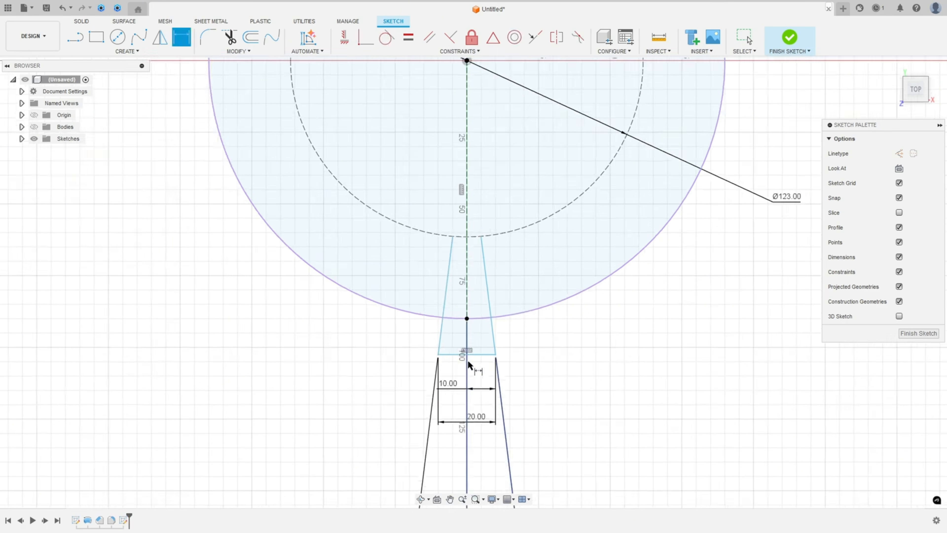
key("Escape")
Step: Move both 7° angle dimensions up beside the trapezoid, one on each side of the construction line
middle_click_drag(470, 393, 476, 158)
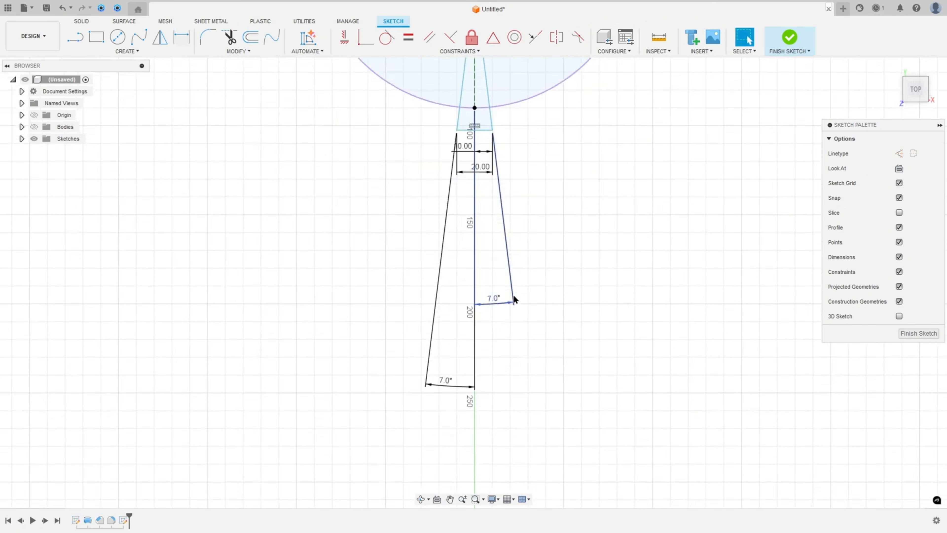
left_click_drag(502, 92, 509, 89)
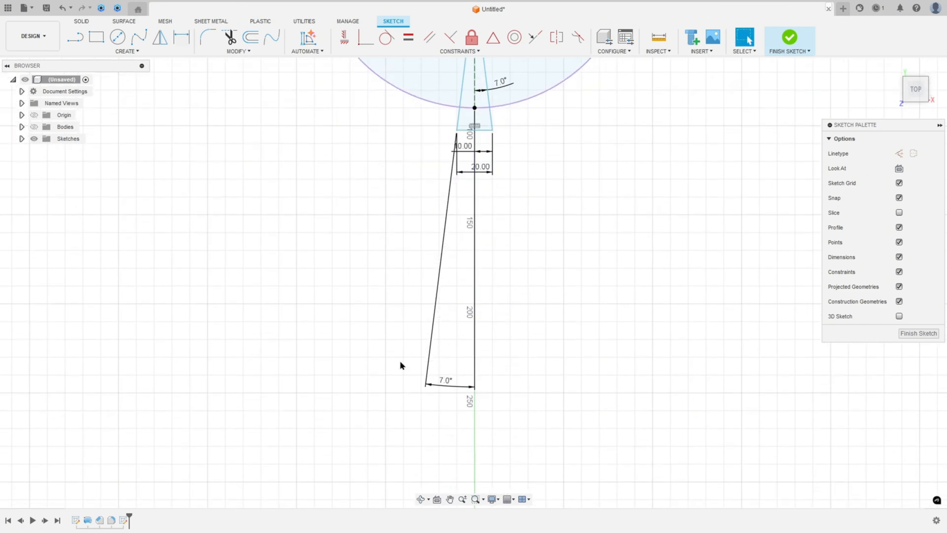
left_click_drag(441, 379, 444, 89)
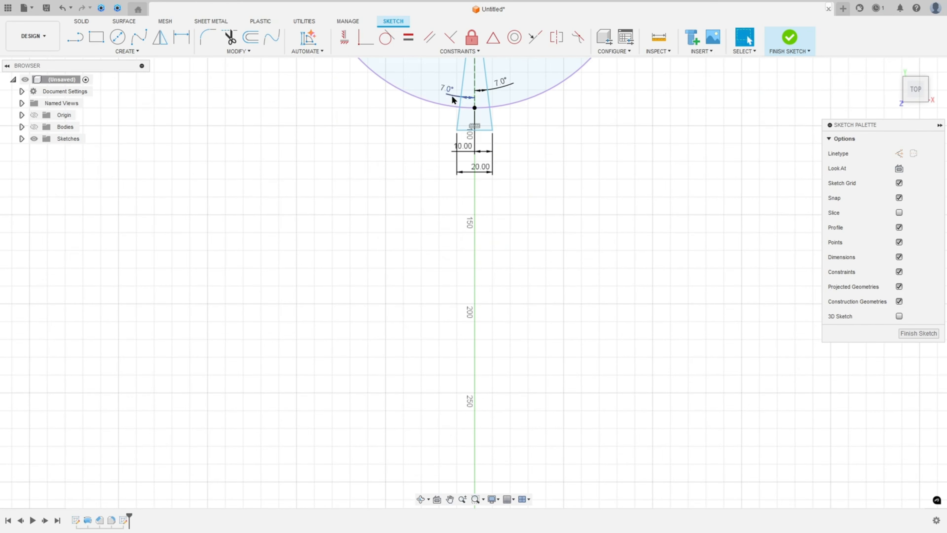
middle_click_drag(444, 89, 460, 201)
scroll(489, 212, "up", 4)
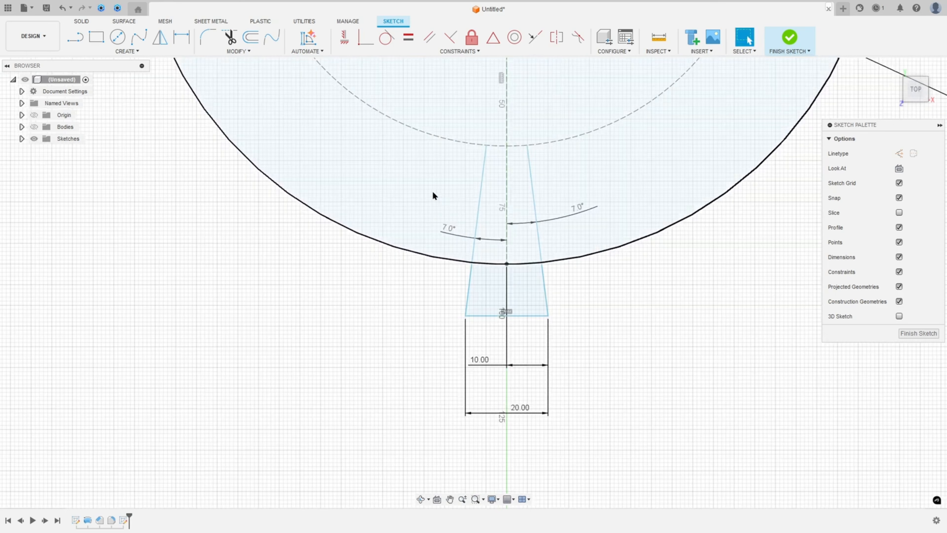
scroll(507, 266, "up", 2)
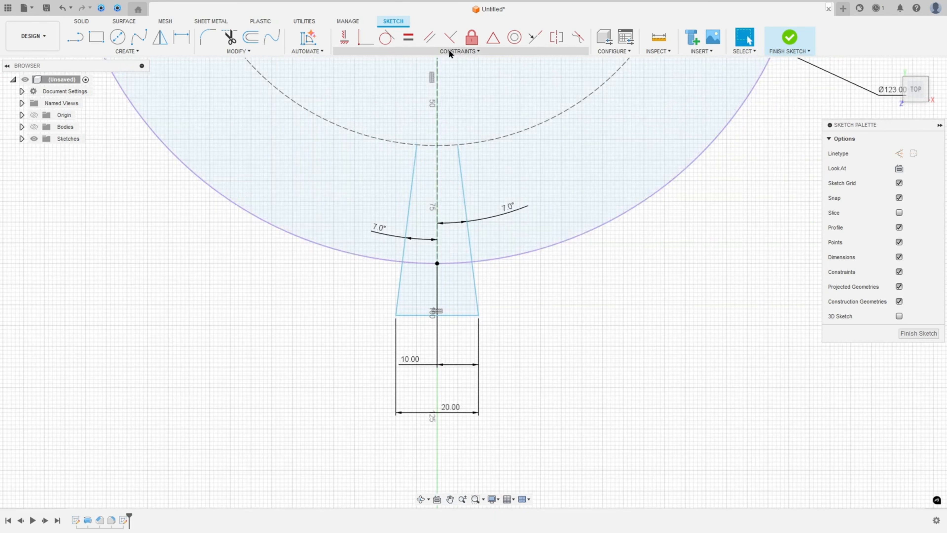
Step: Make the trapezoid's base coincident with the construction line's lower endpoint on the projected circle
left_click(361, 39)
left_click(452, 316)
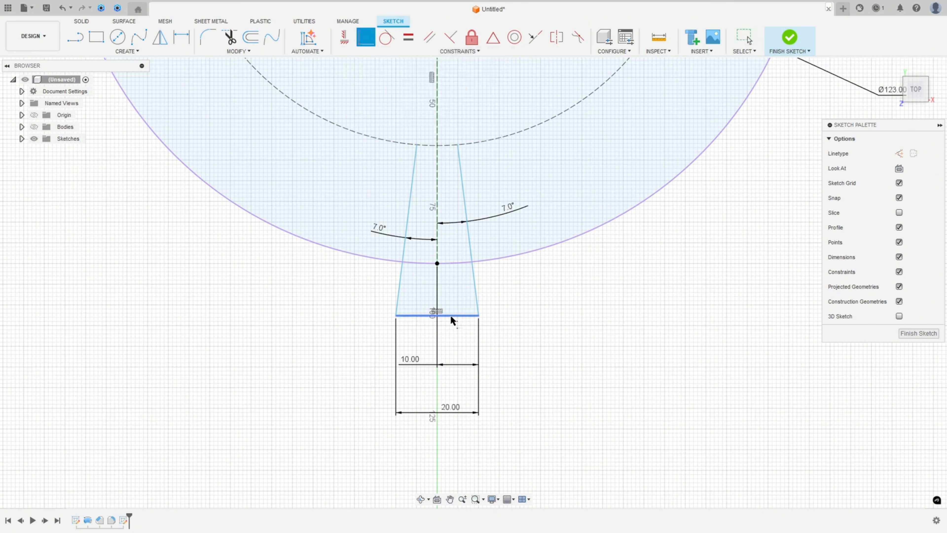
left_click(437, 263)
scroll(413, 308, "down", 2)
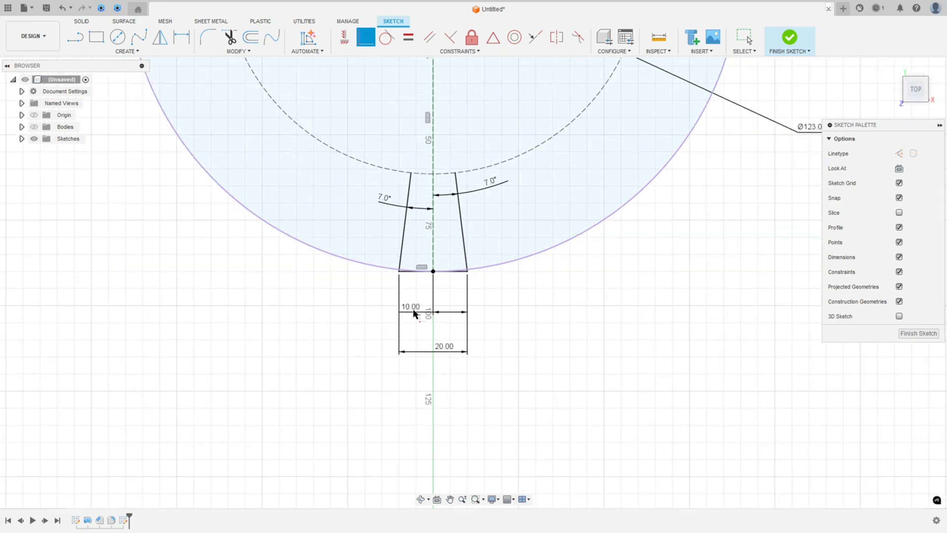
scroll(424, 157, "up", 3)
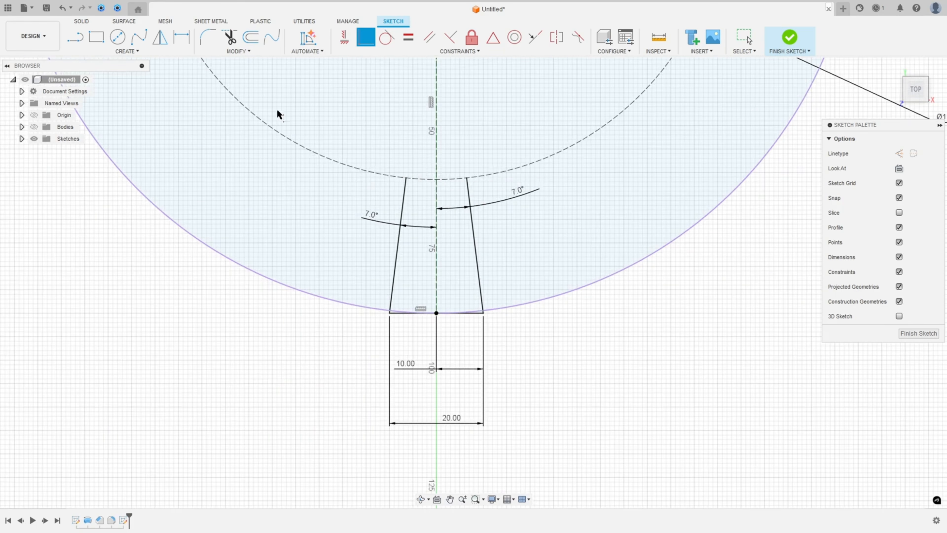
key("Escape")
Step: Break the dashed circle between the trapezoid's sides and change the two resulting short arcs to solid lines
left_click(238, 52)
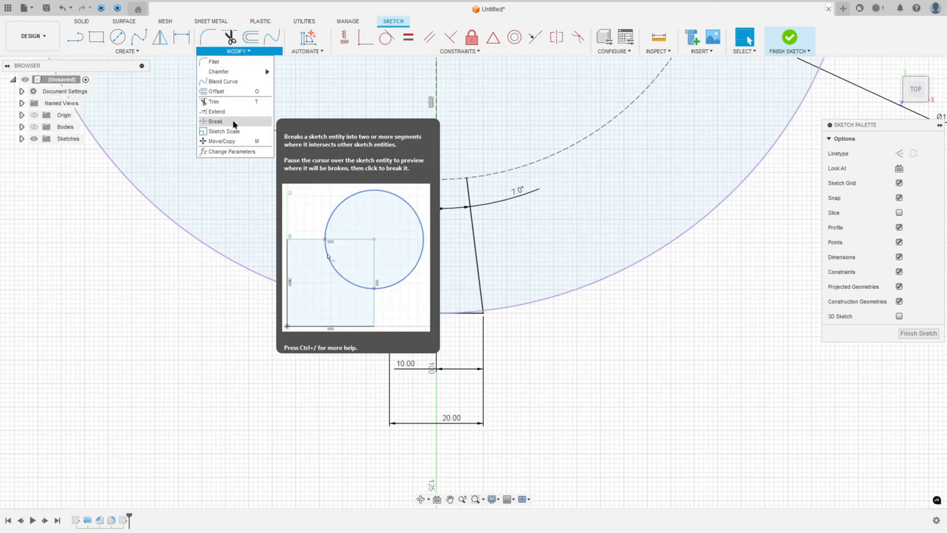
left_click(216, 121)
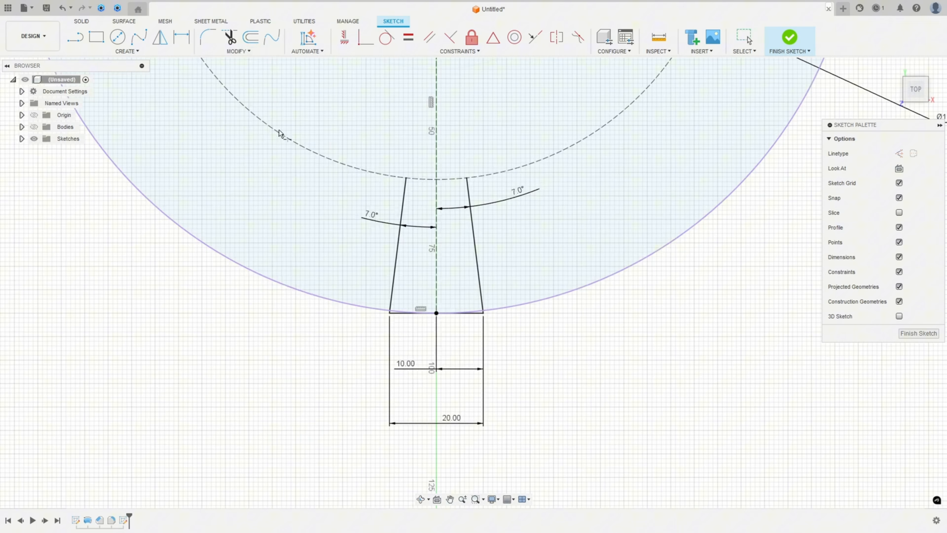
left_click(423, 179)
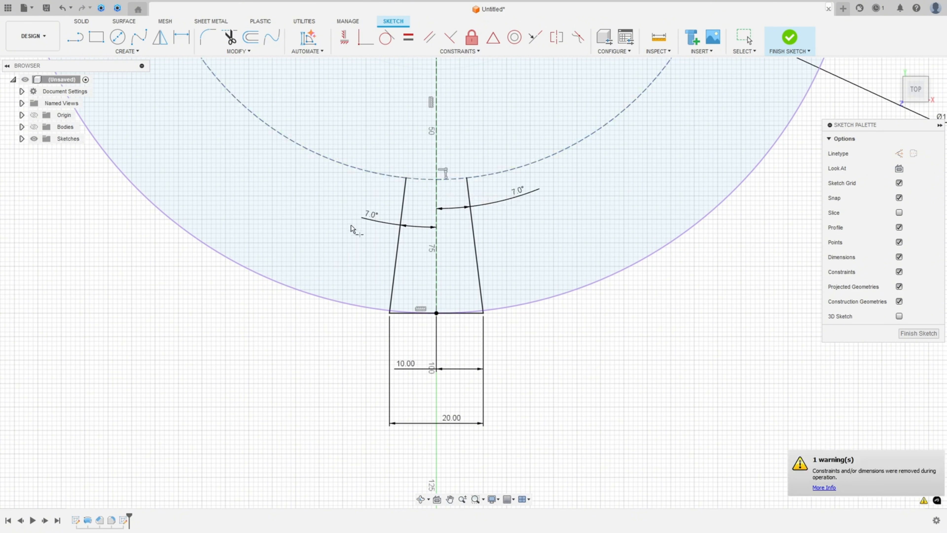
key("Escape")
left_click(452, 179)
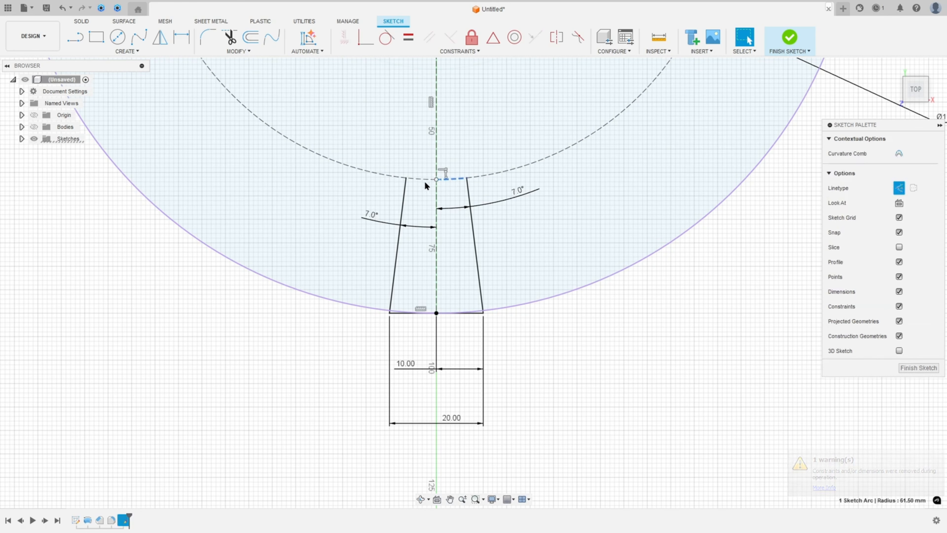
left_click(423, 180, "shift")
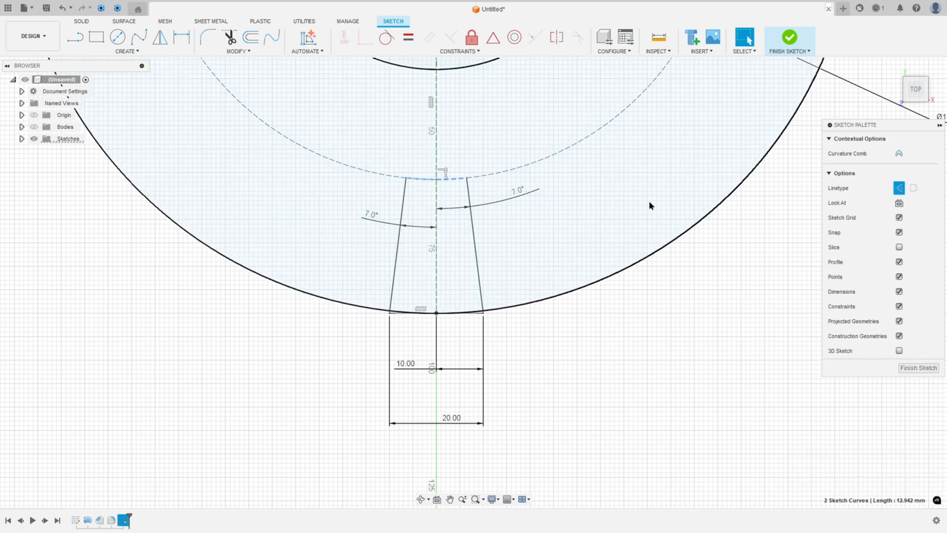
left_click(899, 188)
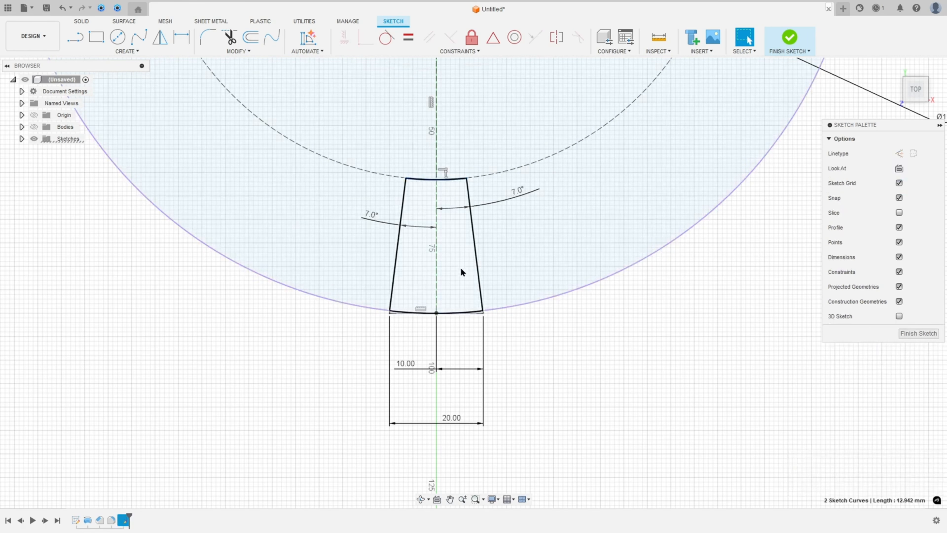
Step: Finish the slot sketch, show the bodies again and return to the home view
scroll(461, 269, "up", 6)
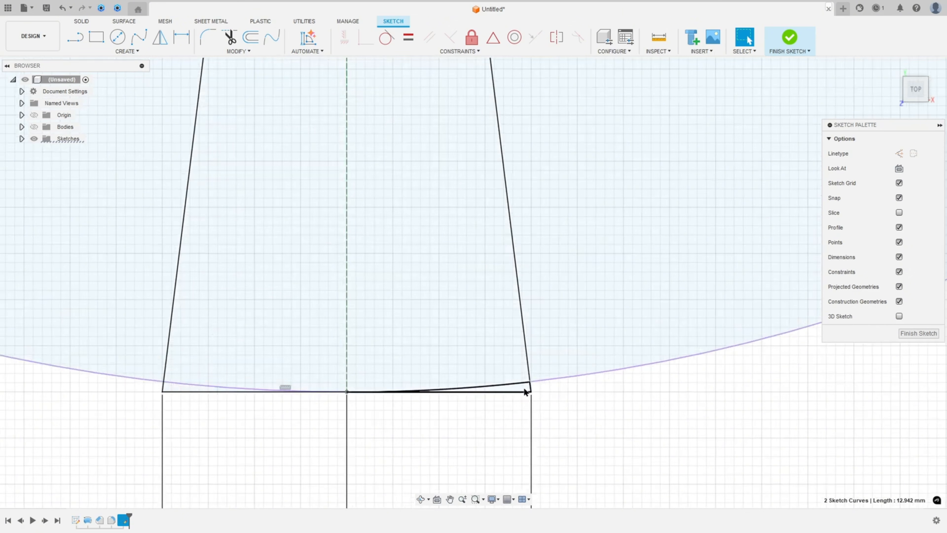
scroll(507, 382, "down", 3)
scroll(508, 382, "down", 5)
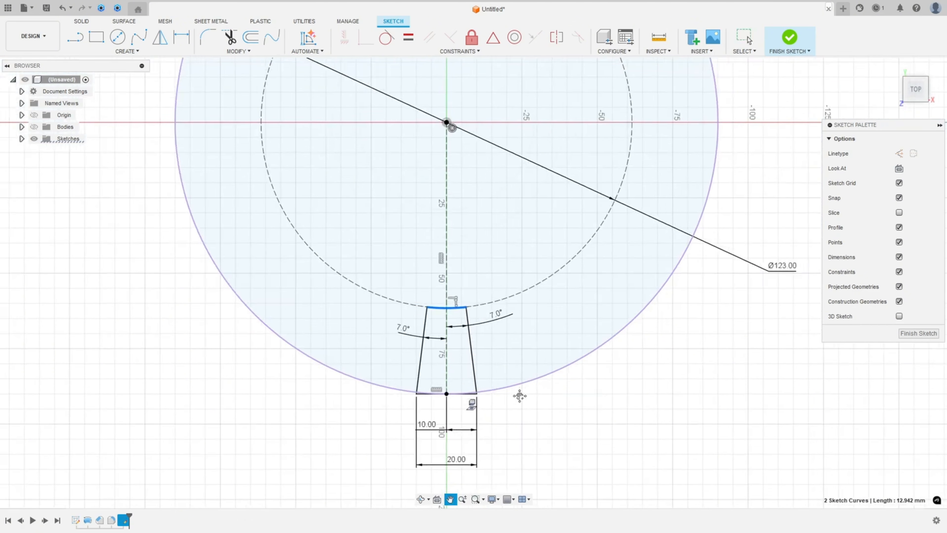
left_click(790, 36)
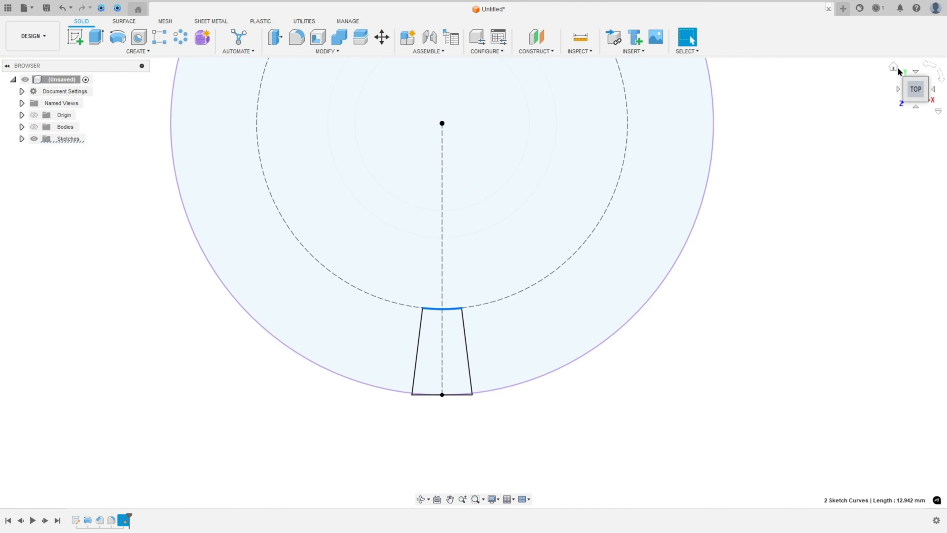
left_click(892, 70)
left_click(35, 127)
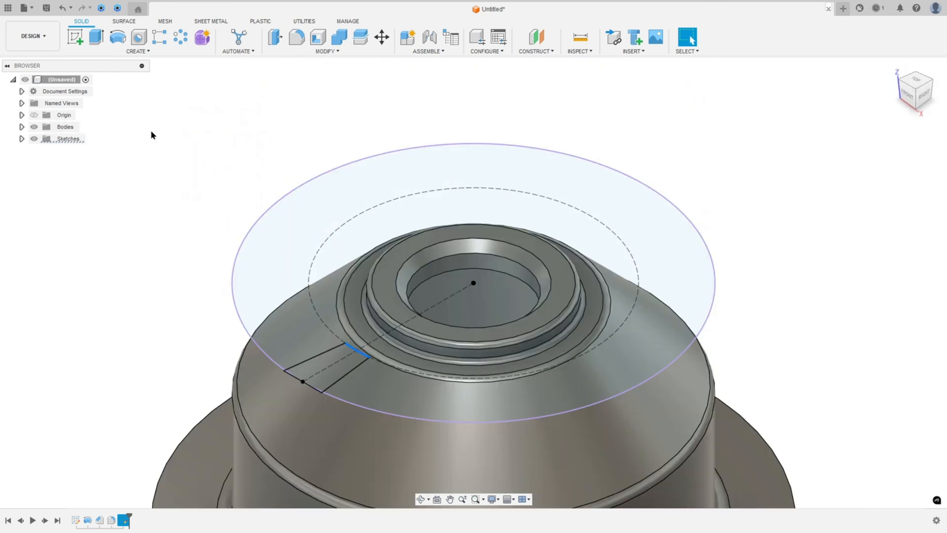
left_click(893, 67)
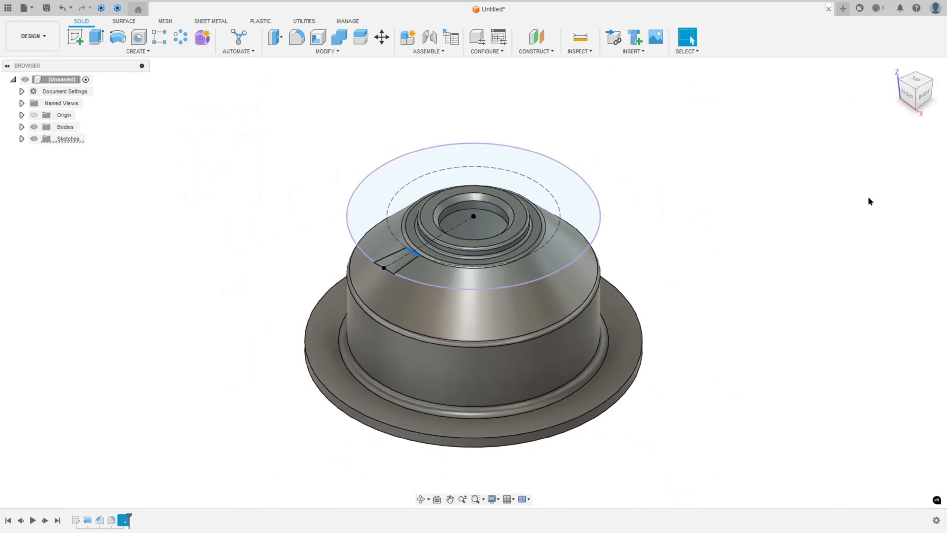
Step: Start an Extrude with the trapezoidal slot profile and the two thin slivers along its outer edge selected
left_click(96, 37)
scroll(416, 285, "up", 10)
scroll(327, 190, "up", 5)
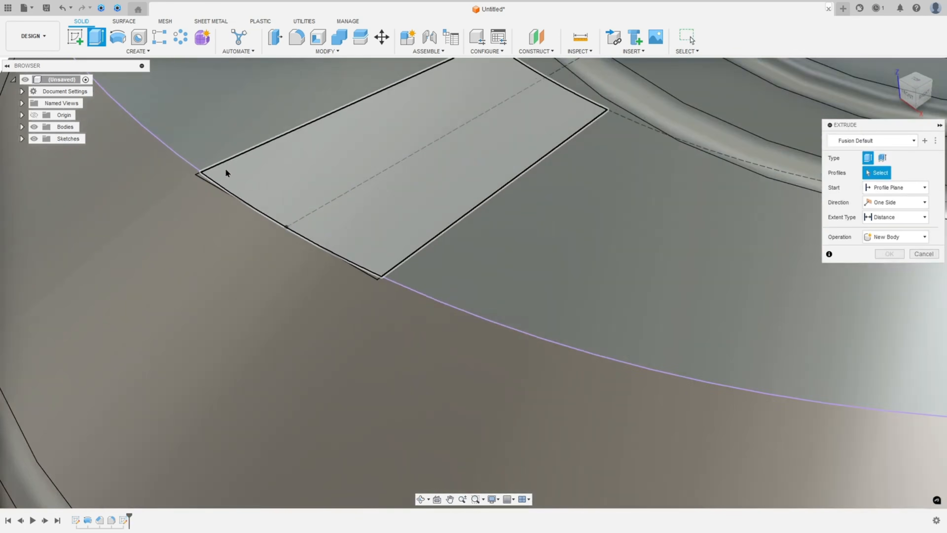
left_click(231, 193)
left_click(182, 191)
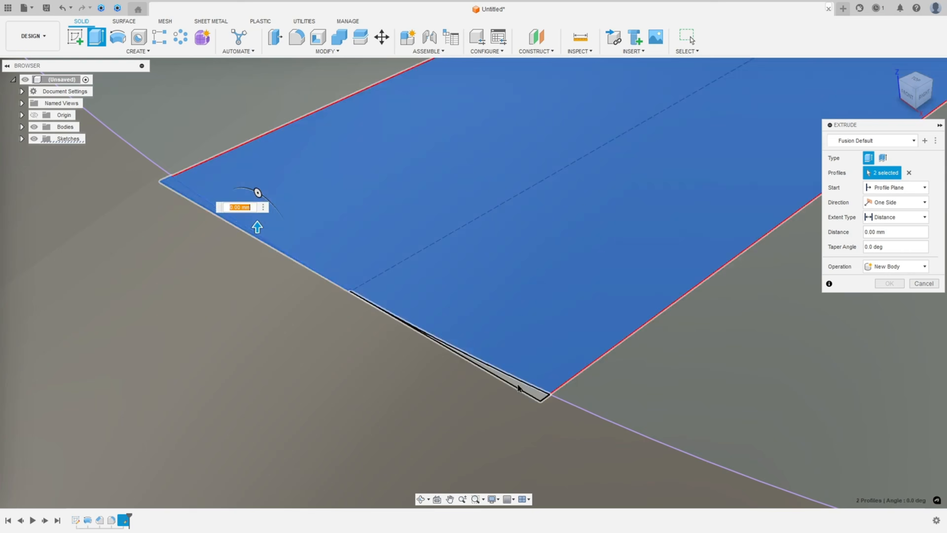
left_click(538, 395)
scroll(530, 415, "down", 6)
scroll(533, 417, "down", 8)
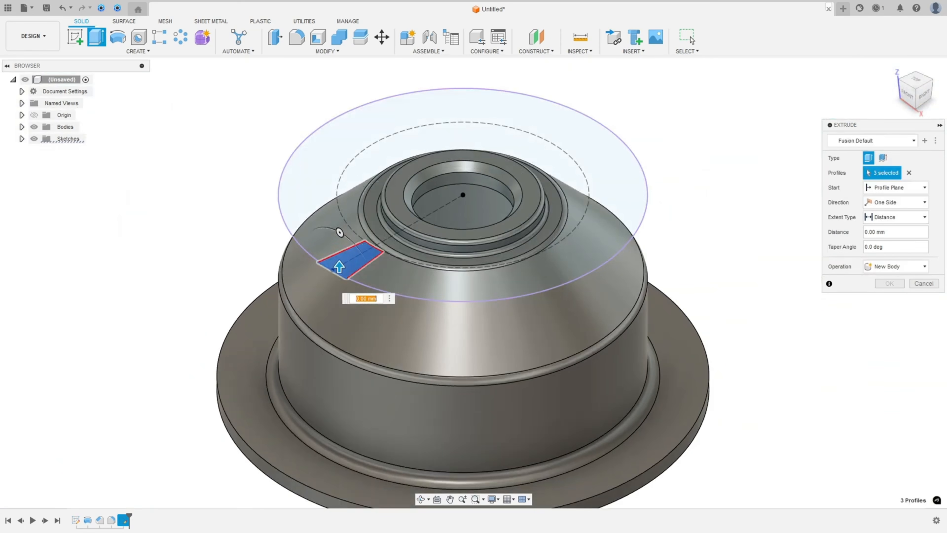
Step: Switch to the PDF, undo the last two pen strokes and handwrite the cut depth calculation 116-38 beside Section A-A
key("alt+Tab")
scroll(464, 363, "down", 1)
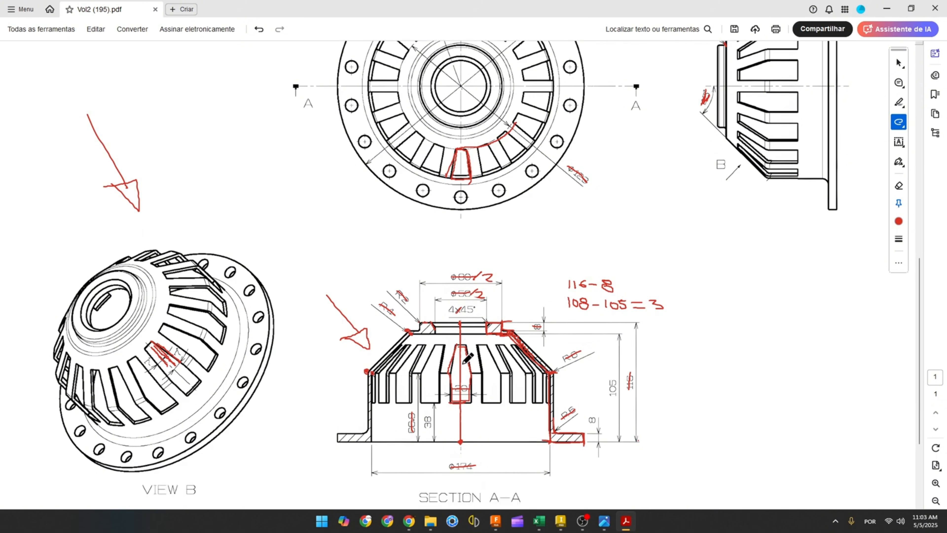
key("ctrl+z")
key("ctrl+z")
mouse_move(421, 321)
left_mouse_down()
mouse_move(437, 320)
mouse_move(425, 320)
left_mouse_up()
mouse_move(673, 352)
left_mouse_down()
mouse_move(674, 369)
mouse_move(690, 363)
left_mouse_up()
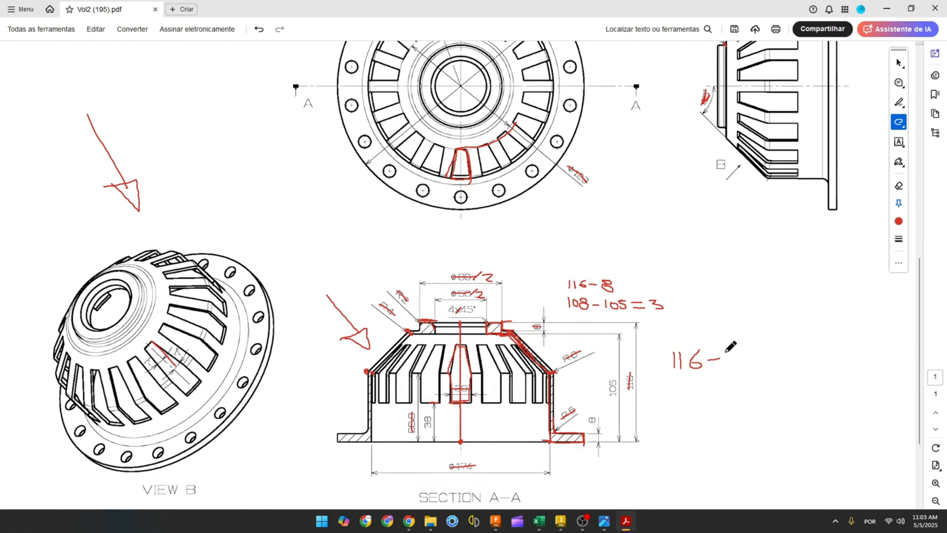
mouse_move(727, 352)
left_mouse_down()
mouse_move(736, 359)
mouse_move(728, 368)
mouse_move(749, 356)
left_mouse_up()
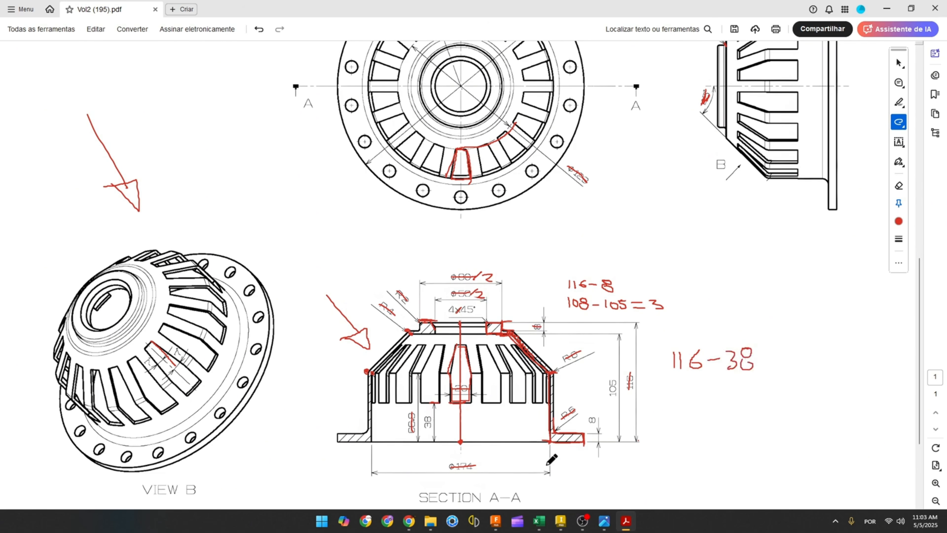
Step: Switch to Fusion and cut the selected slot profiles down through the body with a distance of -116+38 mm
left_click(495, 521)
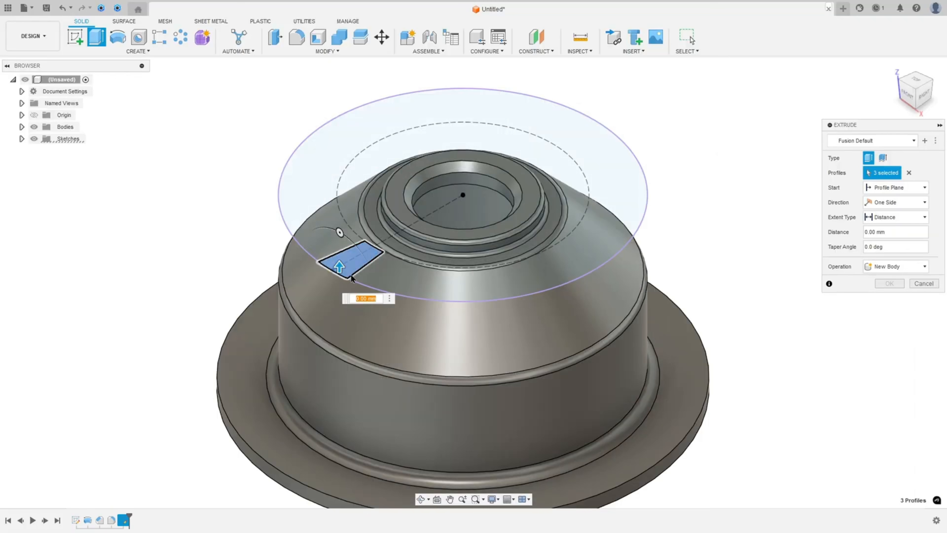
left_click_drag(339, 262, 330, 418)
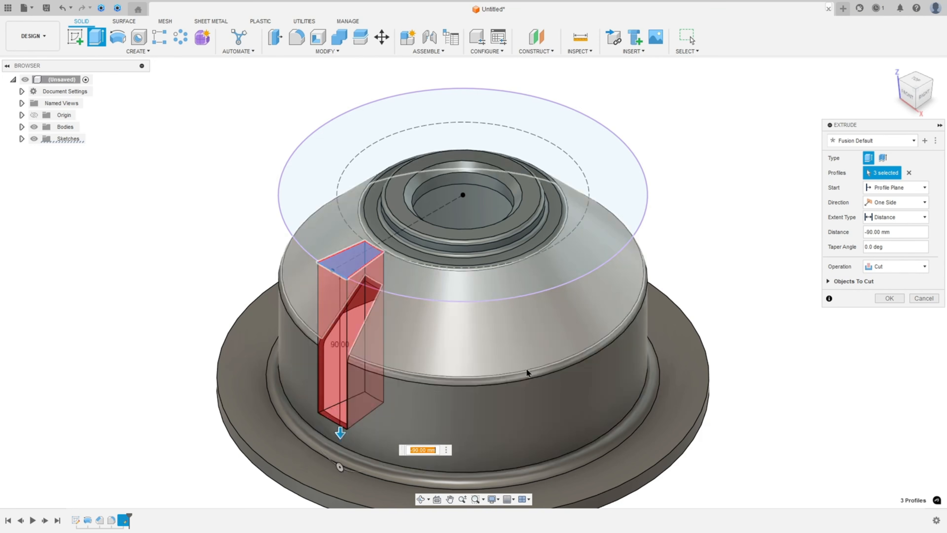
key("BackSpace")
type("-116+3")
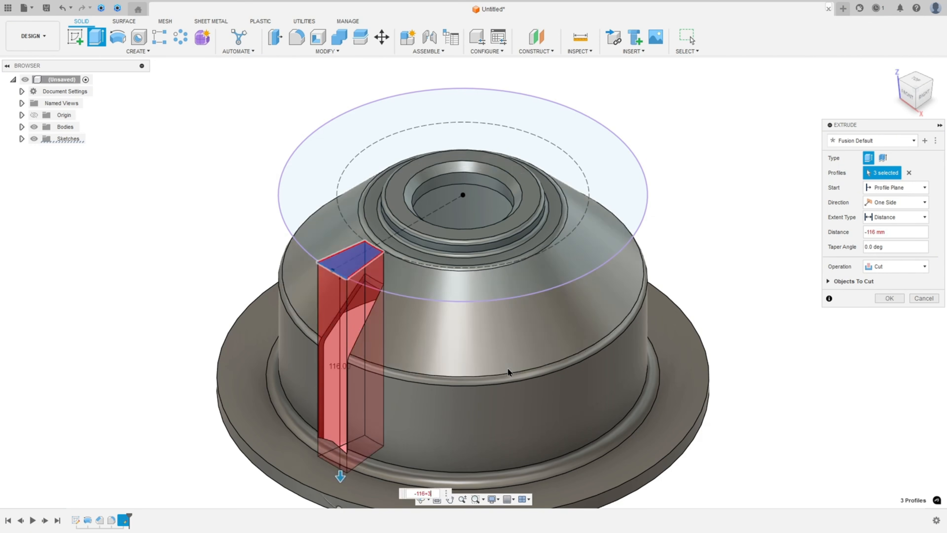
type("8")
key("Return")
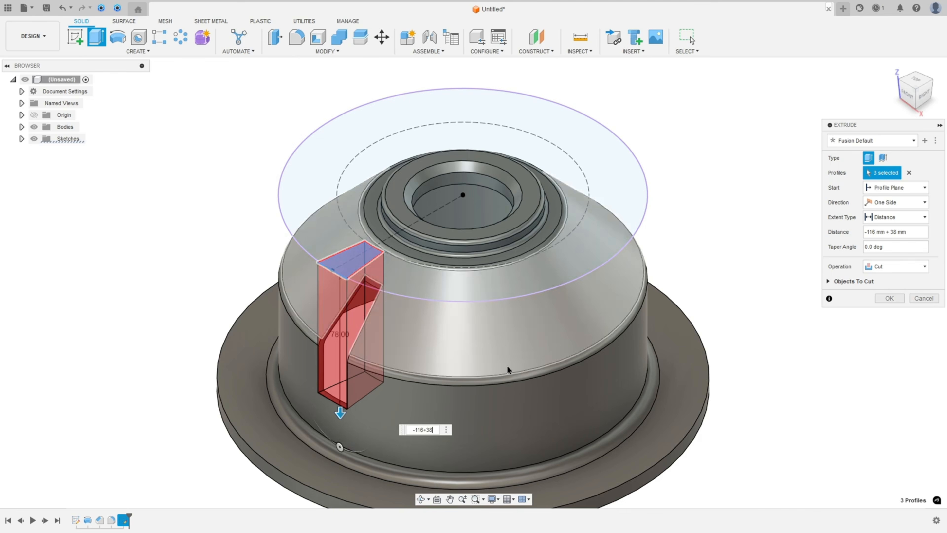
left_click(889, 298)
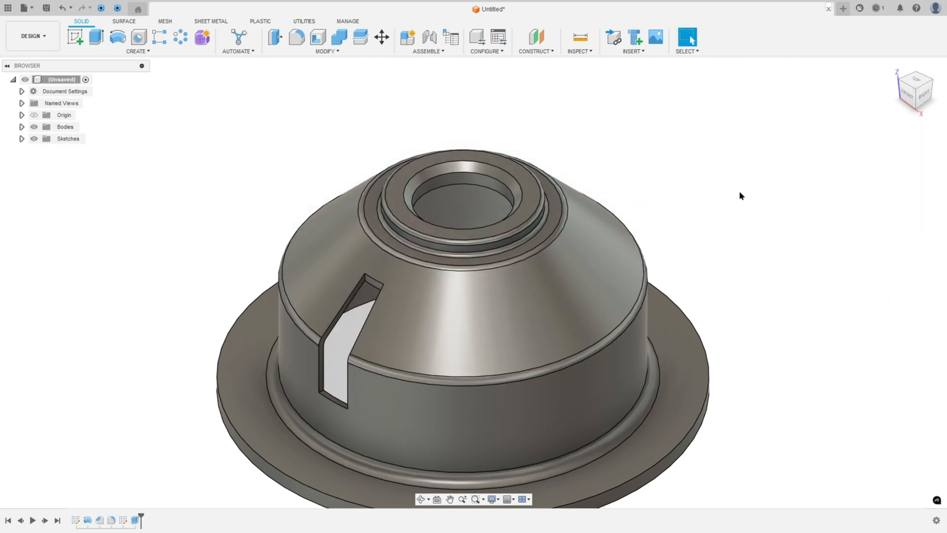
key("F6")
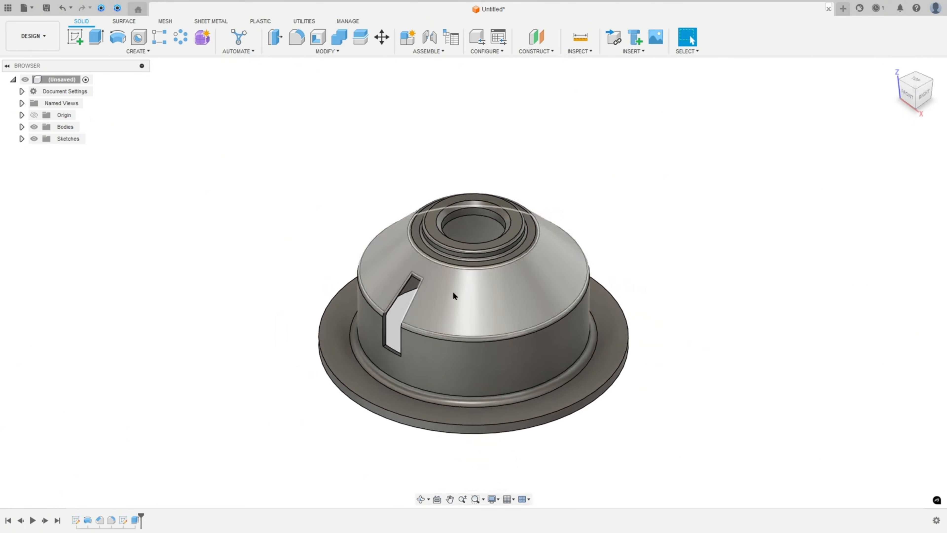
Step: Switch to the PDF, tick off neighbouring slots in the top view and handwrite the slot count 18 beside it
key("alt+Tab")
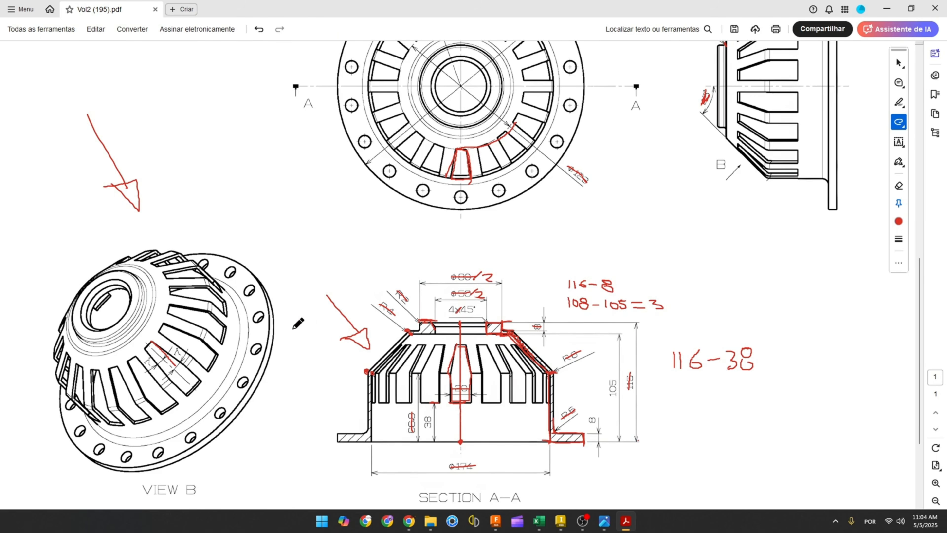
scroll(298, 323, "up", 3)
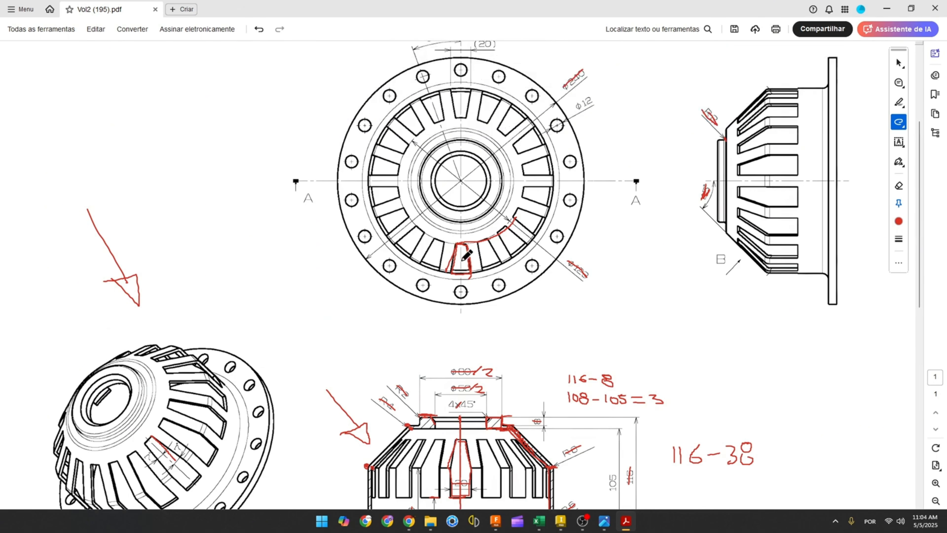
mouse_move(460, 252)
left_mouse_down()
mouse_move(462, 264)
mouse_move(491, 261)
mouse_move(547, 226)
left_mouse_up()
left_click_drag(620, 227, 631, 267)
left_click_drag(651, 234, 641, 242)
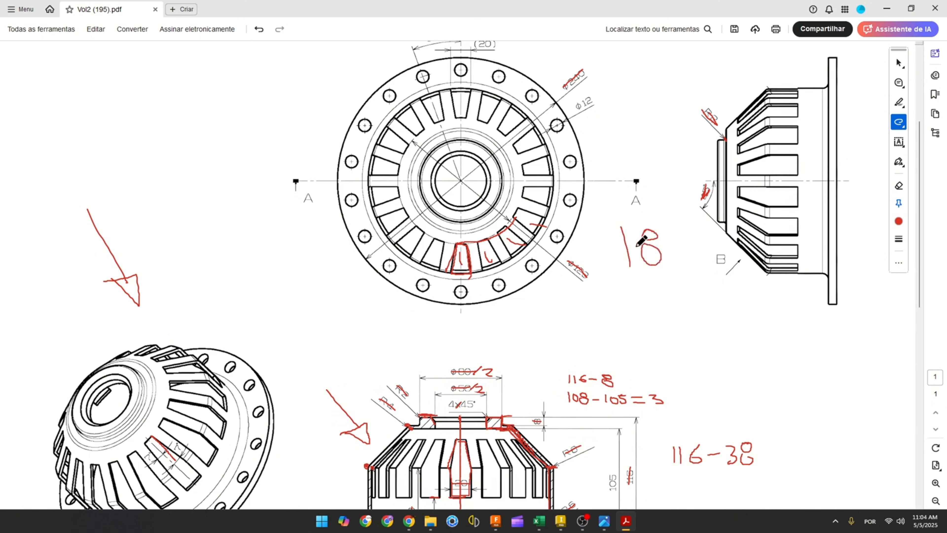
Step: Switch to Fusion and create a full circular pattern of the slot cut feature about the body's cylindrical wall, with quantity 18
left_click(496, 521)
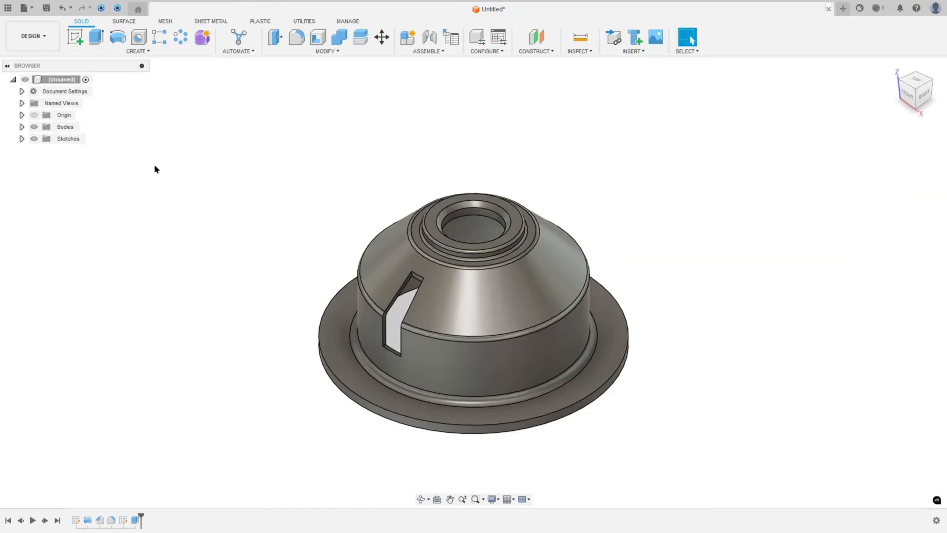
left_click(173, 50)
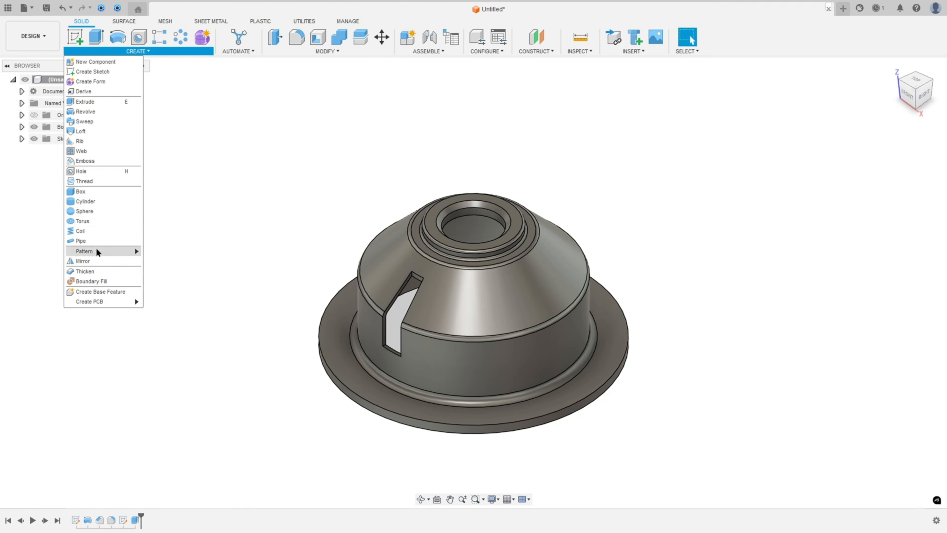
mouse_move(98, 252)
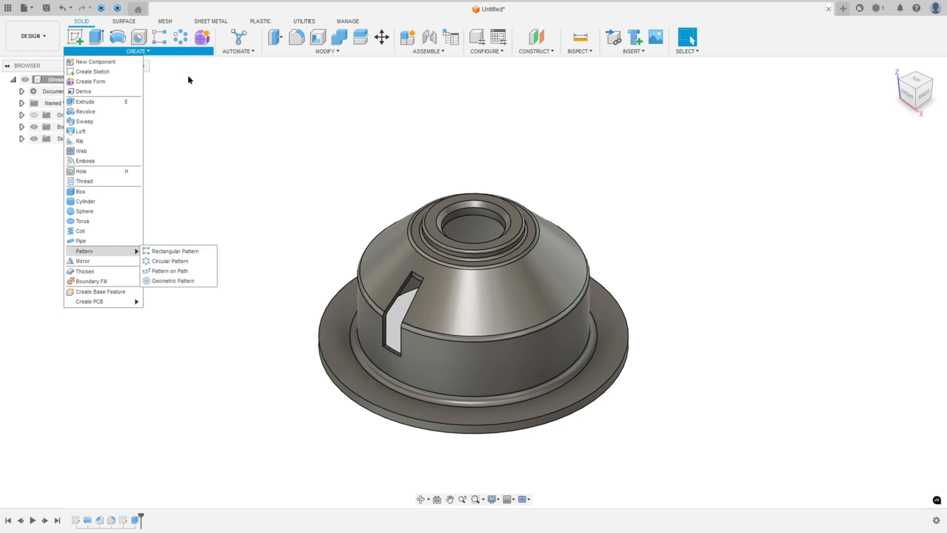
left_click(182, 38)
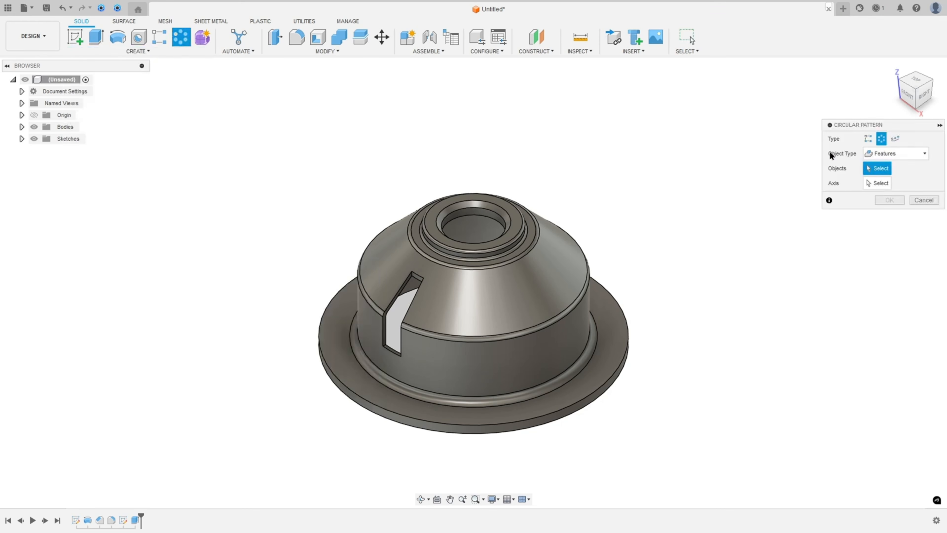
left_click(888, 154)
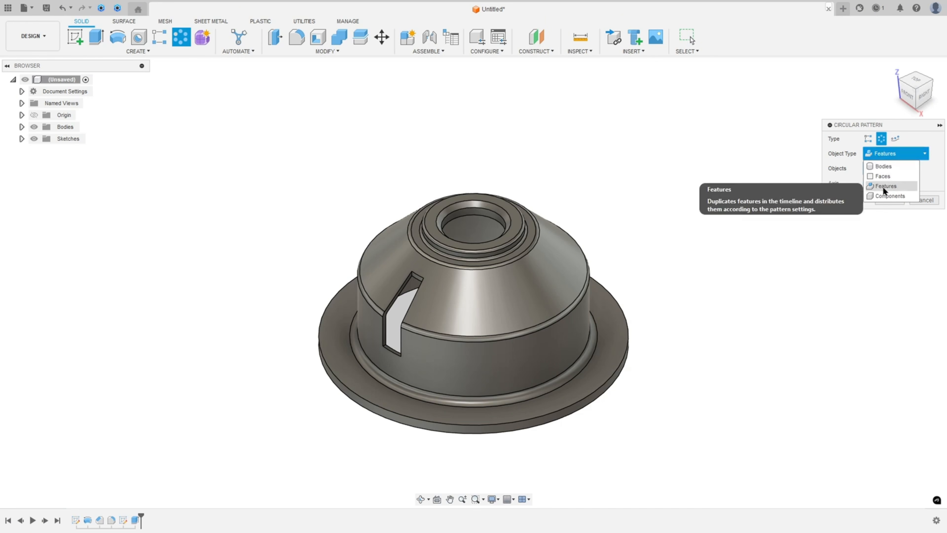
left_click(839, 161)
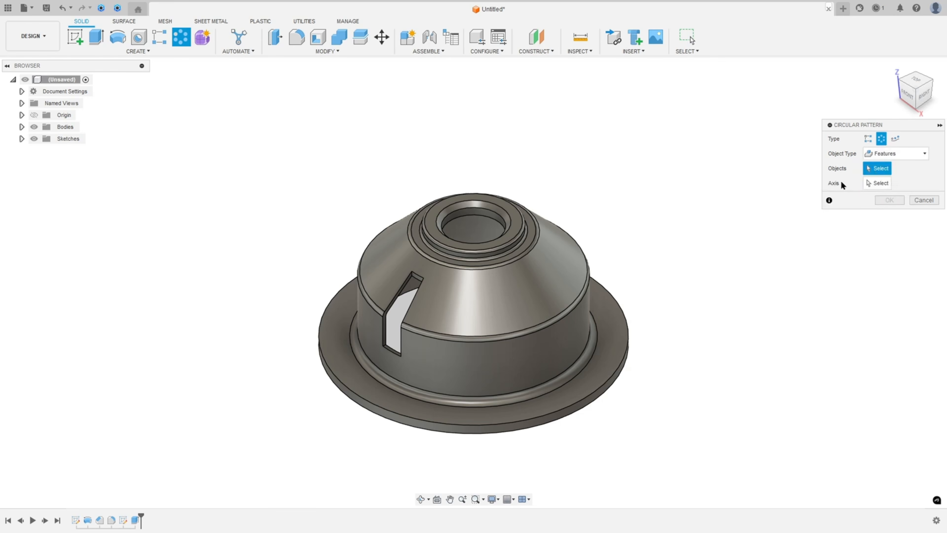
left_click(136, 519)
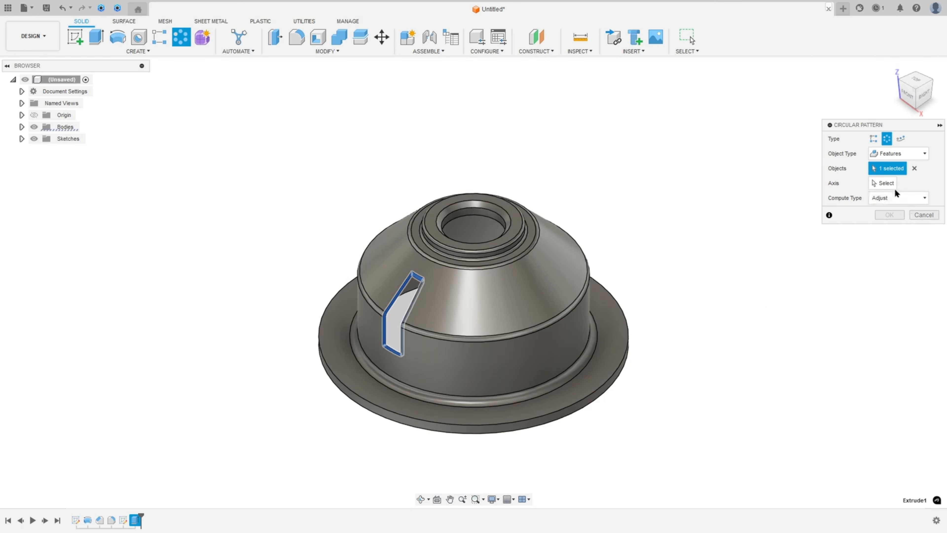
left_click(884, 184)
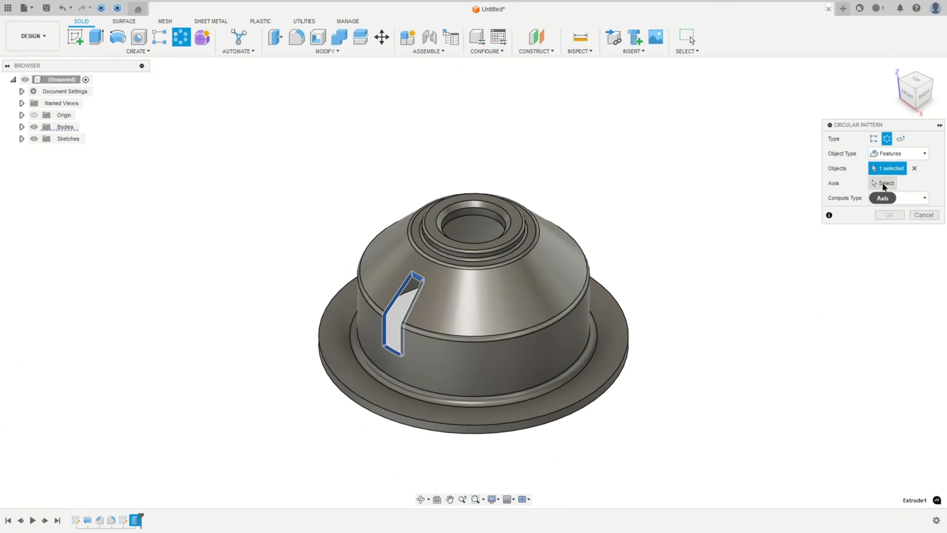
left_click(566, 351)
left_click(899, 228)
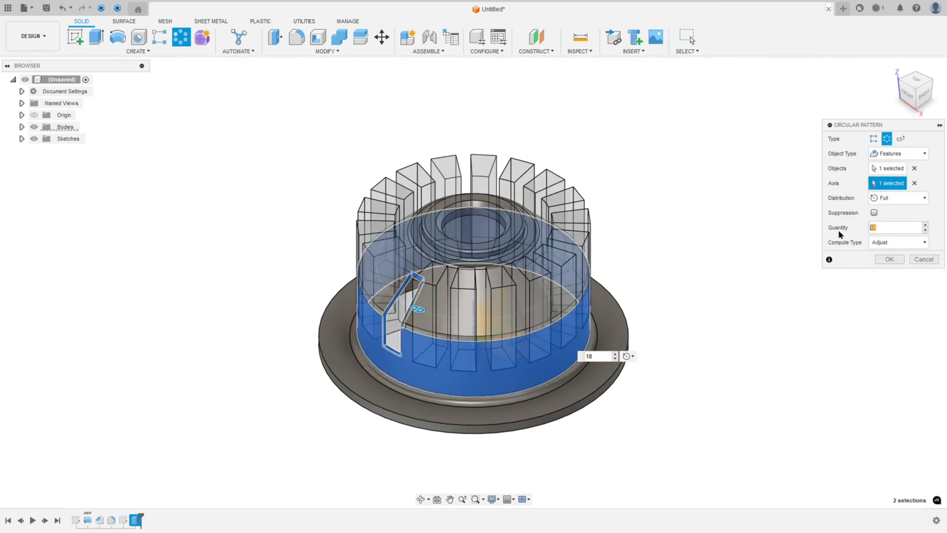
left_click(891, 261)
mouse_move(676, 229)
middle_mouse_down("shift")
mouse_move(671, 223)
mouse_move(685, 231)
middle_mouse_up("shift")
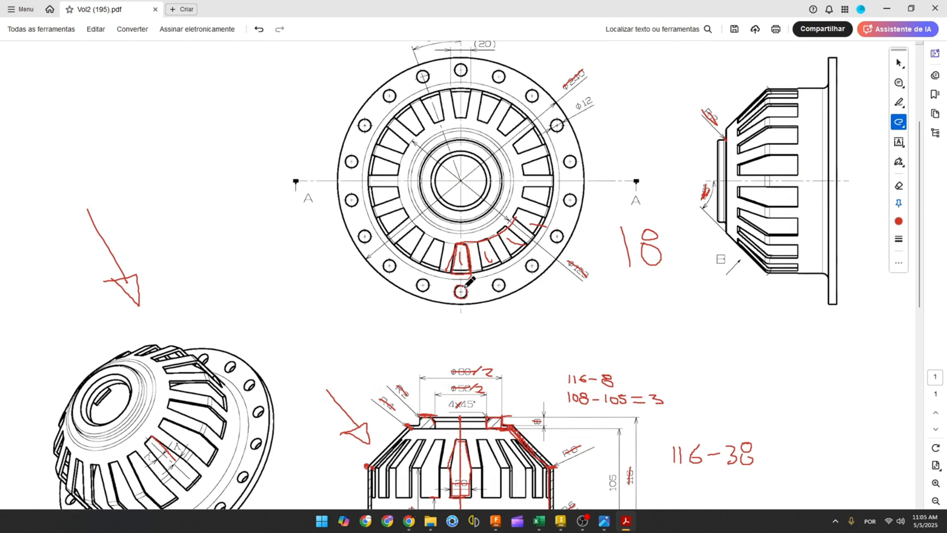
Step: In the PDF, mark the lowest flange hole in the top view and strike through the Ø12 dimension
left_click_drag(465, 287, 467, 287)
left_click_drag(525, 315, 529, 320)
left_click_drag(575, 110, 592, 99)
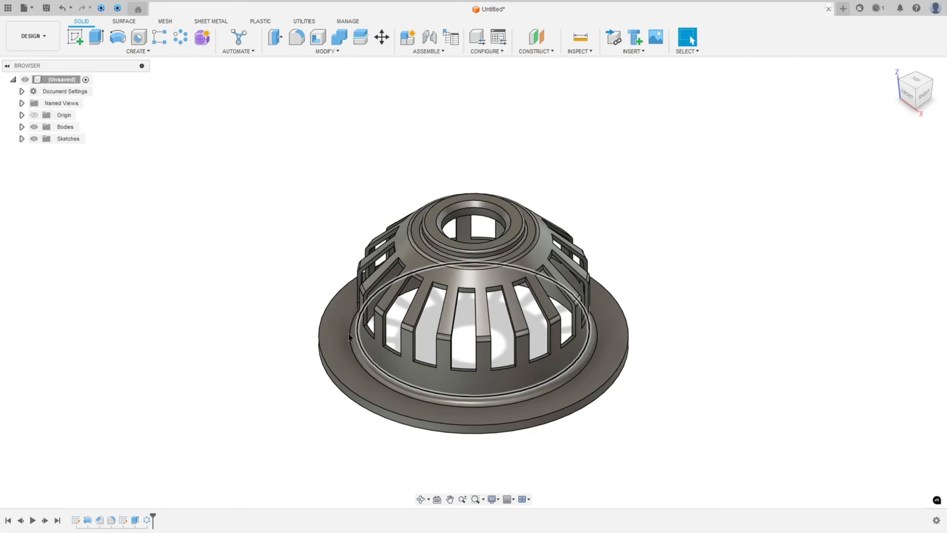
Step: Switch to Fusion, start a sketch on the flange's upper face and draw a 12 mm circle on the vertical axis within the flange
left_click(495, 521)
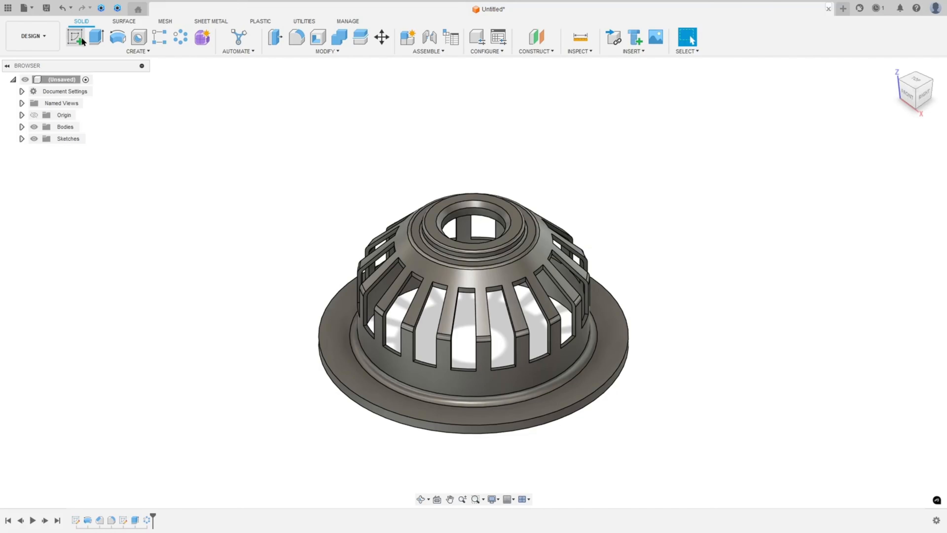
left_click(349, 373)
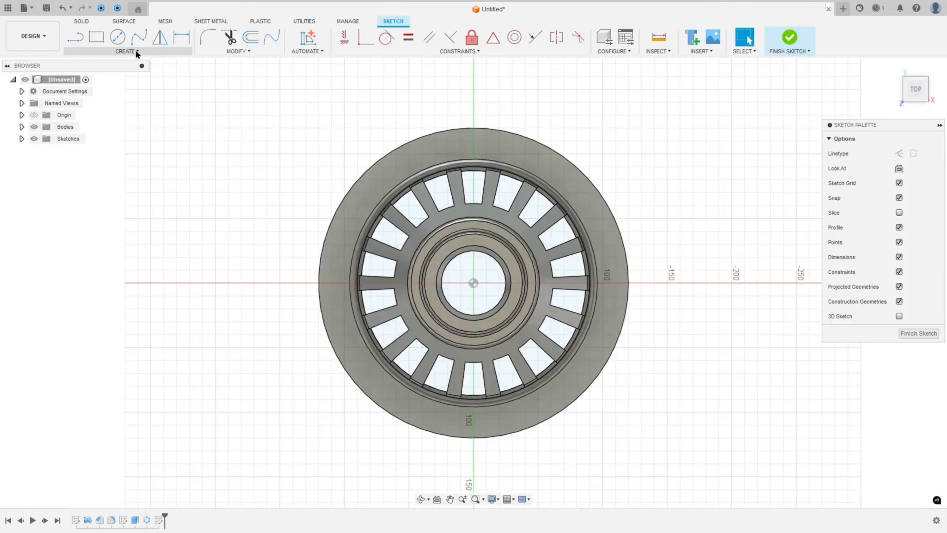
left_click(118, 37)
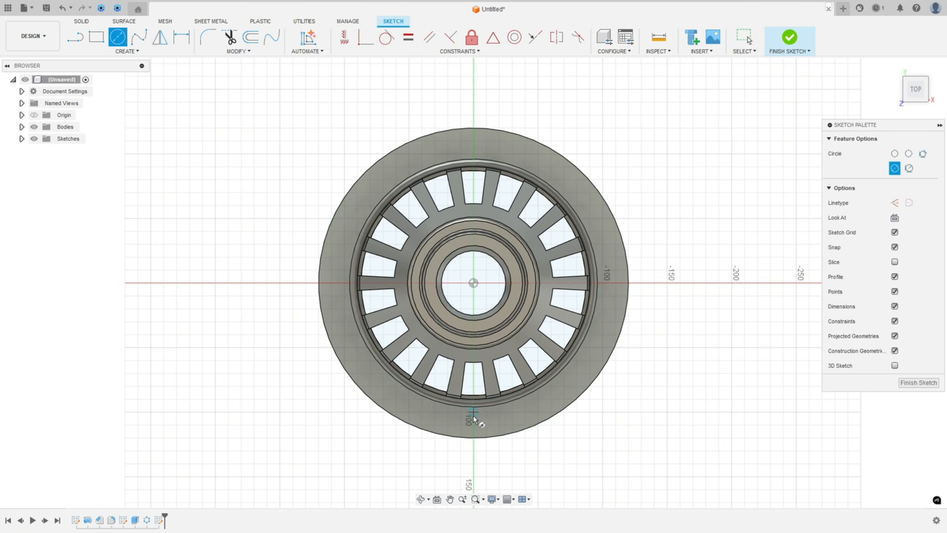
left_click(473, 425)
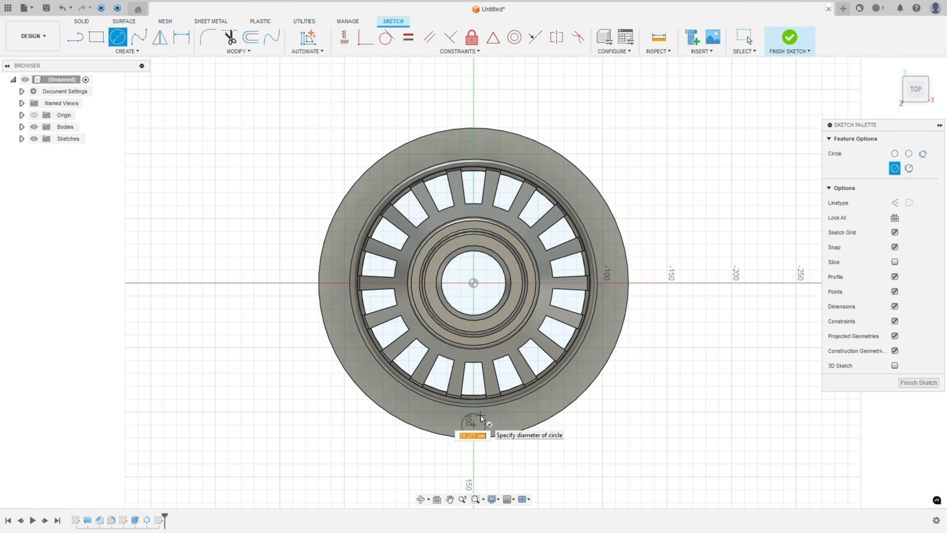
type("12")
key("Return")
key("Escape")
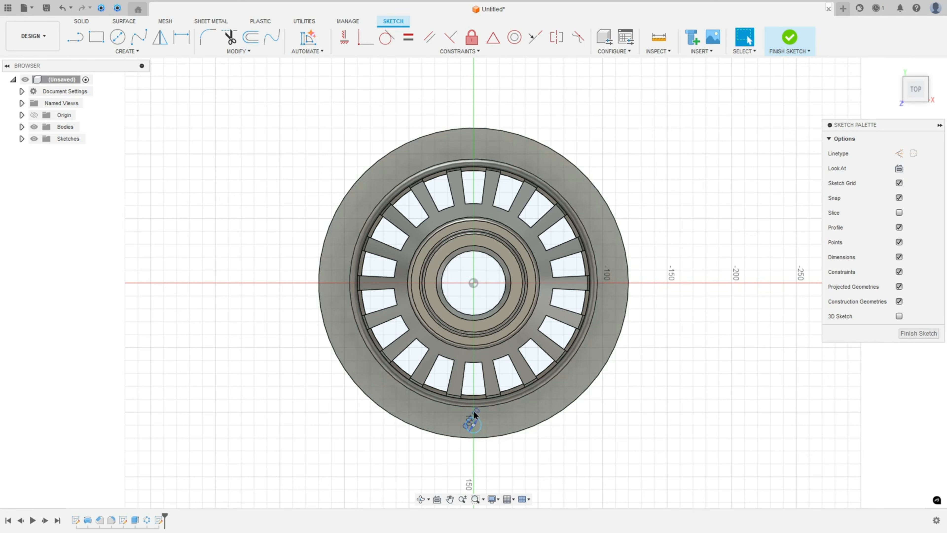
Step: Dimension the small circle's diameter at 12 mm
key("d")
left_click(477, 415)
left_click(510, 467)
key("Escape")
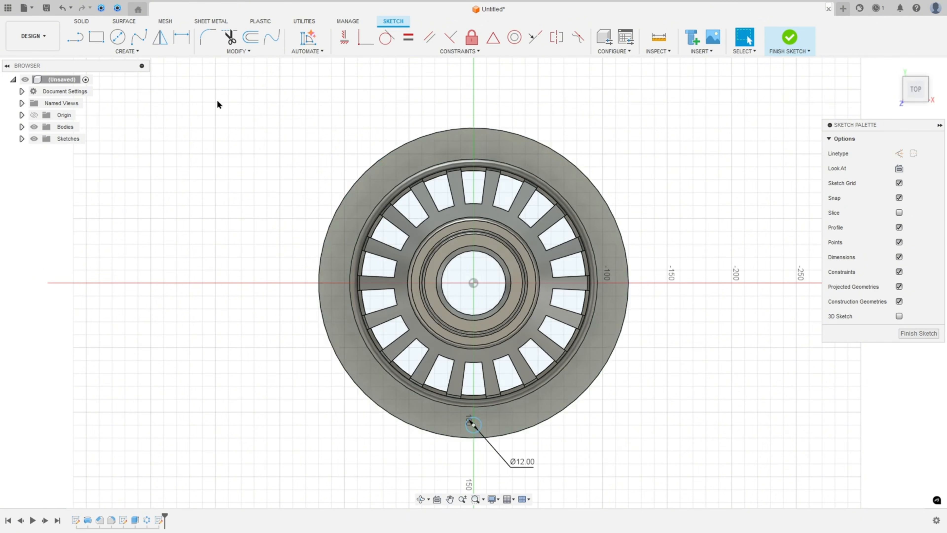
Step: Add a driven dimension across the flat flange ring, between its outer edge and the fillet edge
left_click(181, 39)
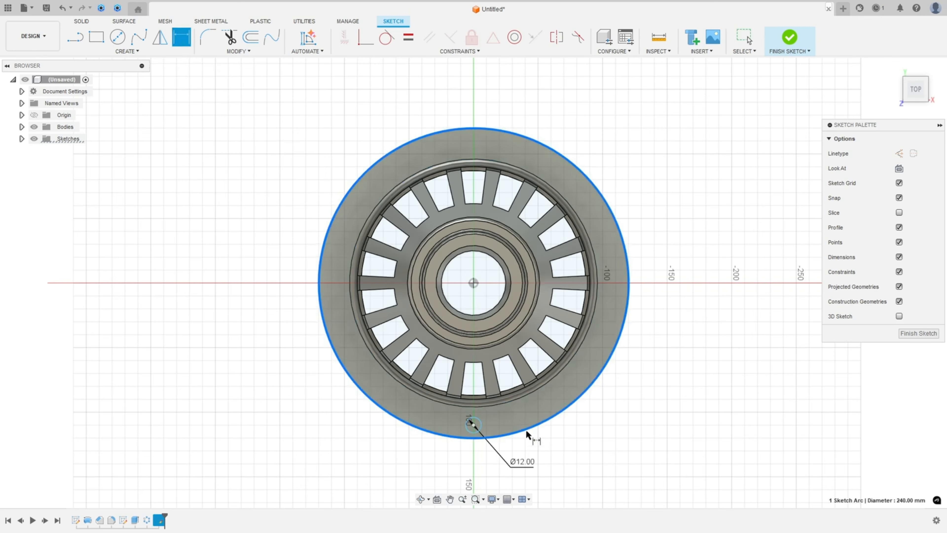
left_click(519, 398)
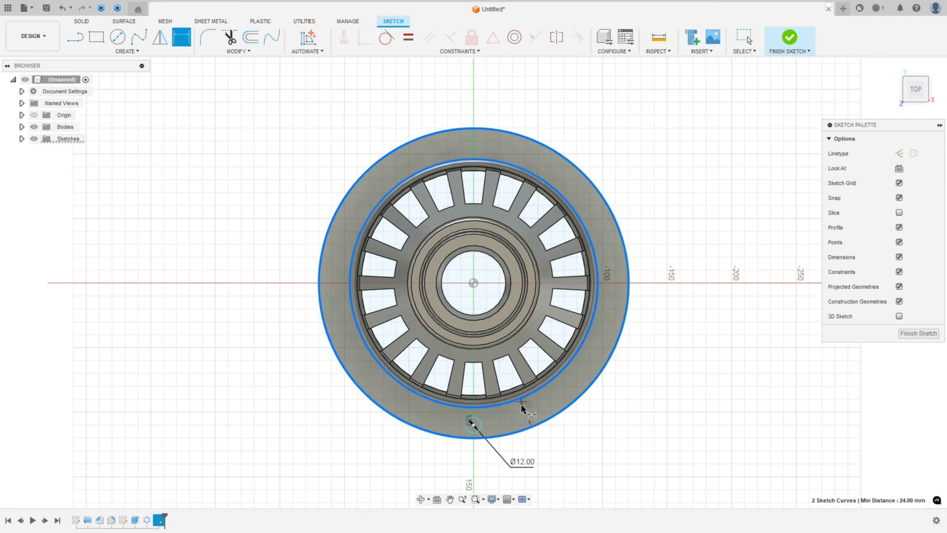
left_click(544, 451)
left_click(528, 295)
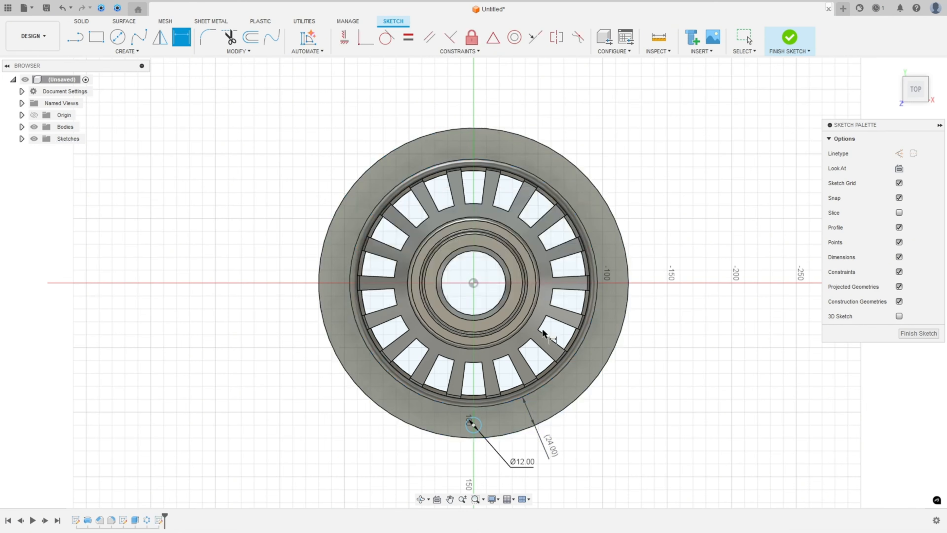
Step: Draw a construction circle centred on the origin within the flange ring and dimension it 12 mm from the flange's outer edge
left_click(118, 38)
left_click(894, 203)
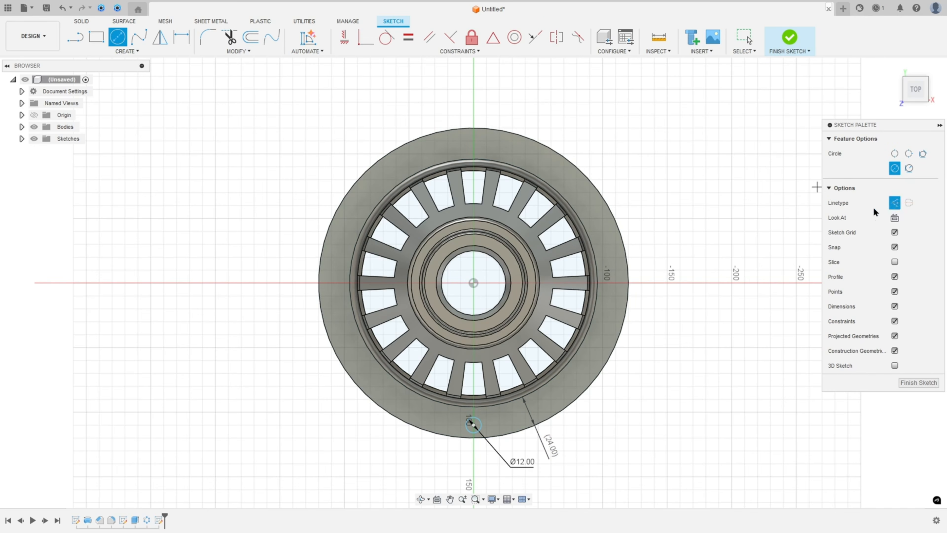
left_click(477, 294)
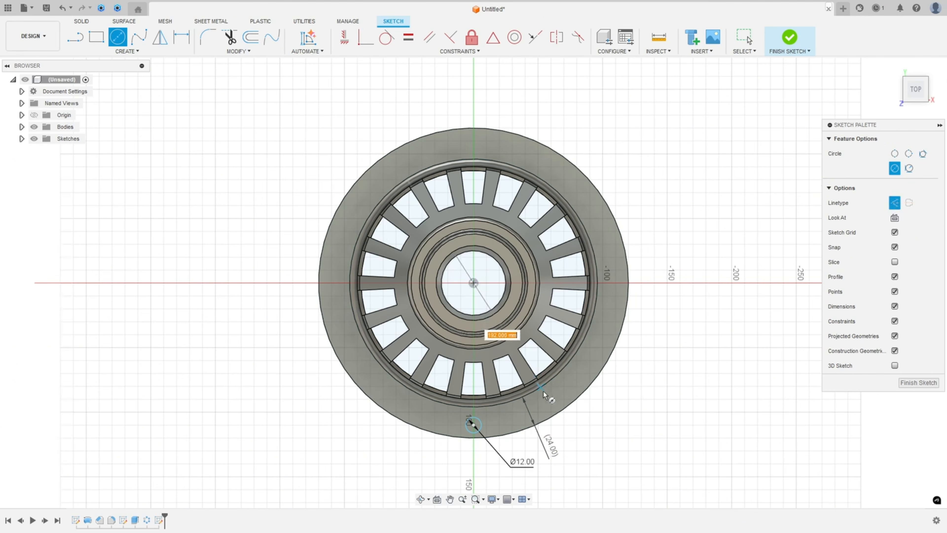
left_click(549, 404)
left_click(181, 37)
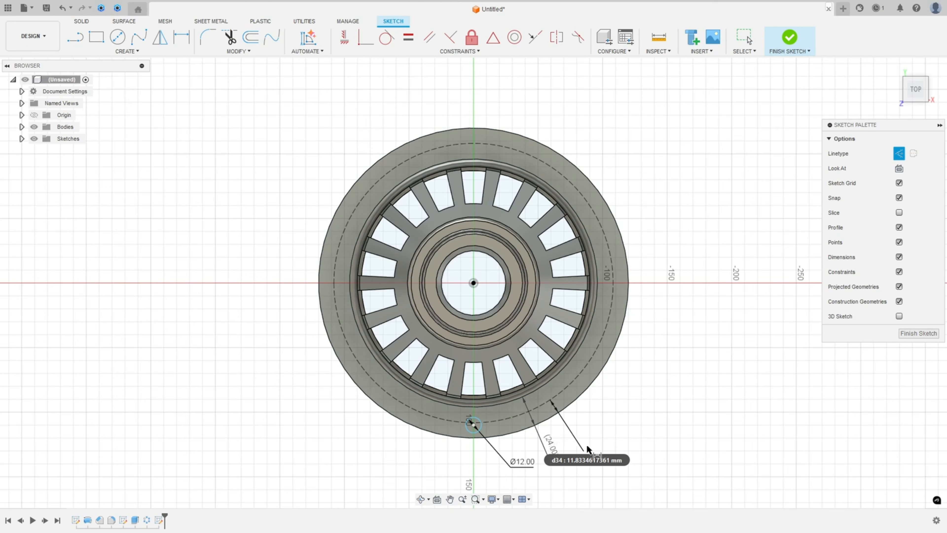
key("Return")
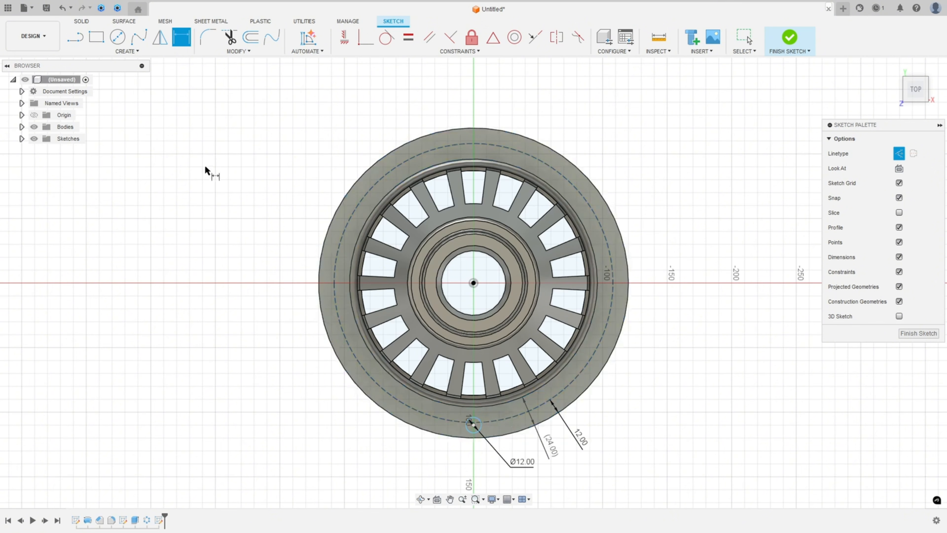
Step: Constrain the centre of the 12 mm circle to be coincident with the dashed construction circle on the flange
left_click(366, 37)
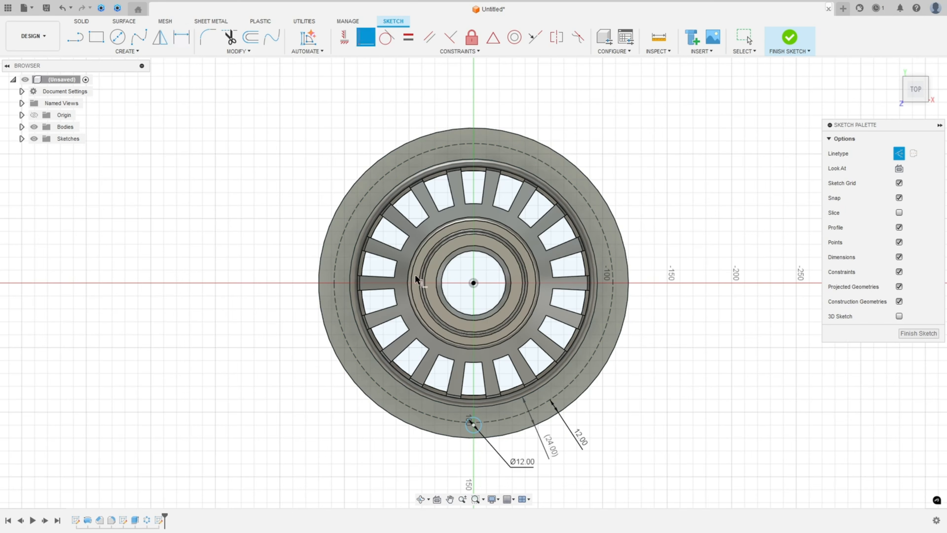
scroll(471, 426, "up", 3)
left_click(477, 423)
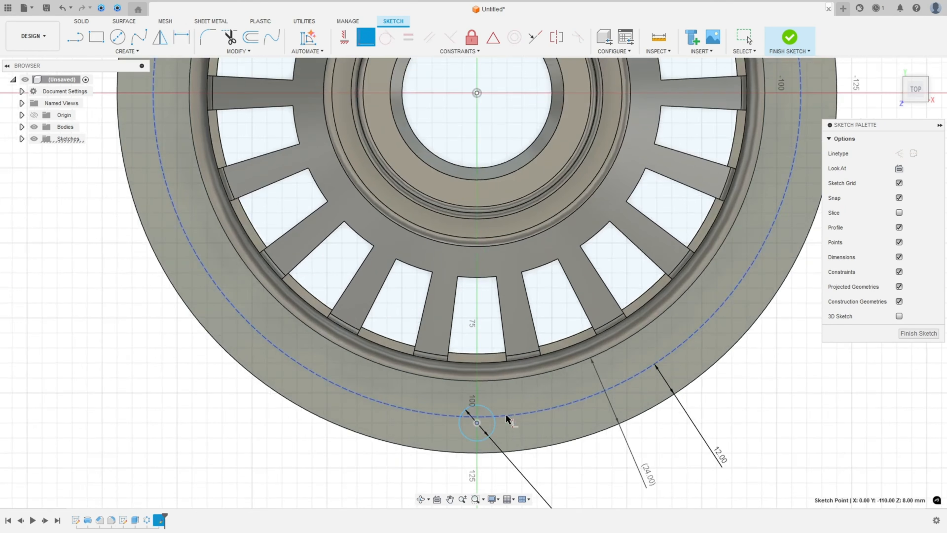
scroll(384, 454, "down", 1)
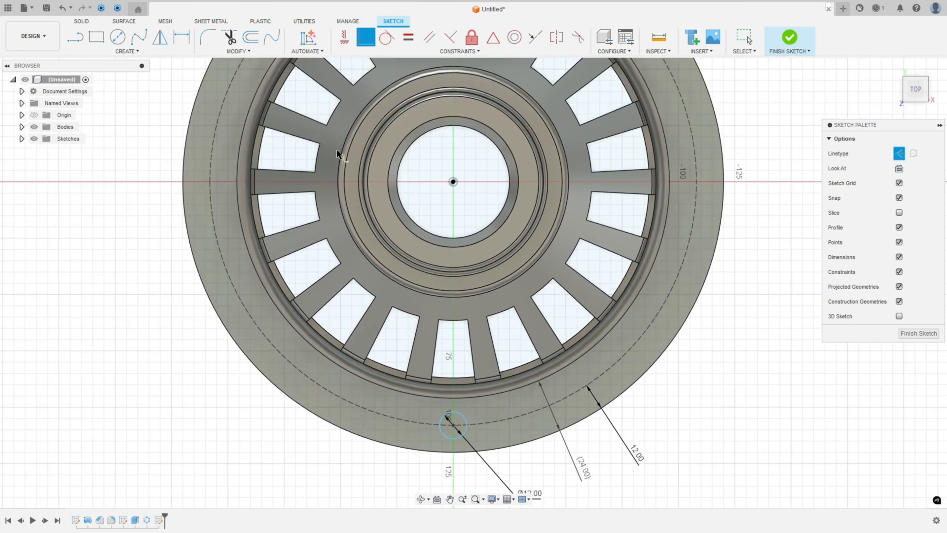
Step: Align the small circle's centre vertically with the origin using a Horizontal/Vertical constraint and finish the sketch
left_click(343, 38)
left_click(452, 183)
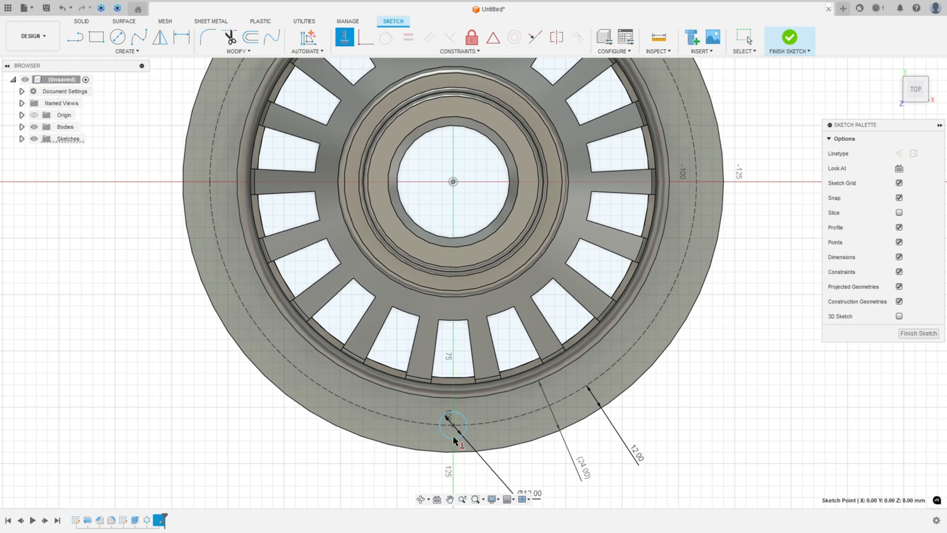
left_click(453, 425)
scroll(349, 484, "down", 3)
middle_click_drag(381, 429, 395, 364)
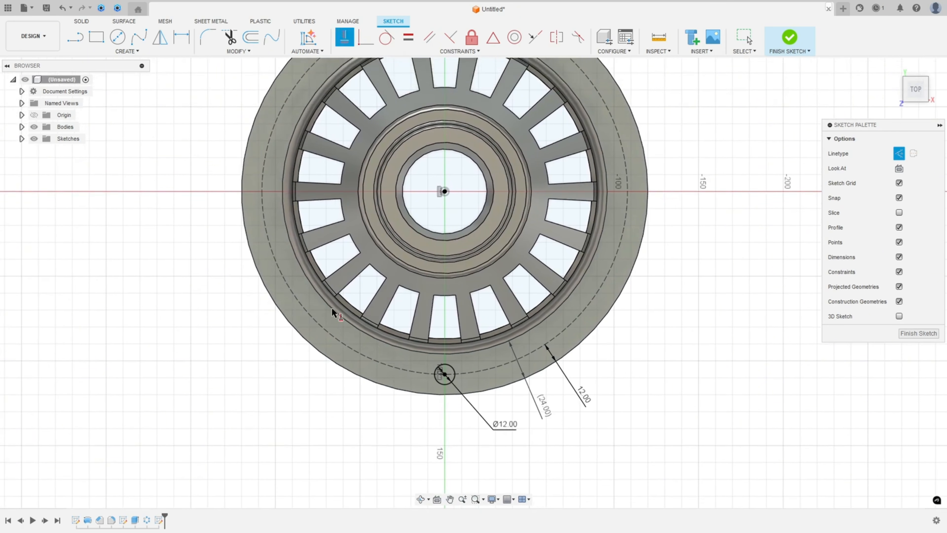
left_click(788, 37)
Step: Extrude the 12 mm circle as a cut with extent All, flipped downward through the flange
left_click(894, 69)
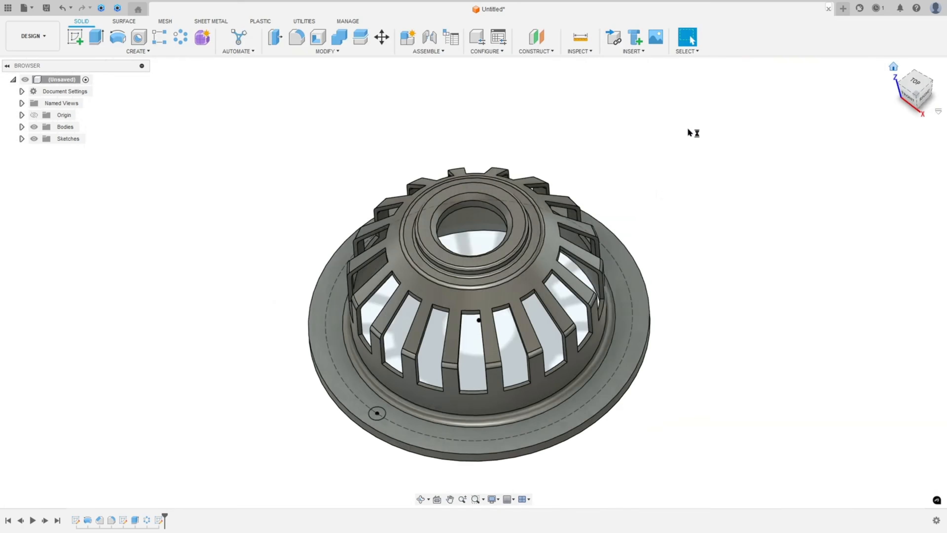
left_click(96, 36)
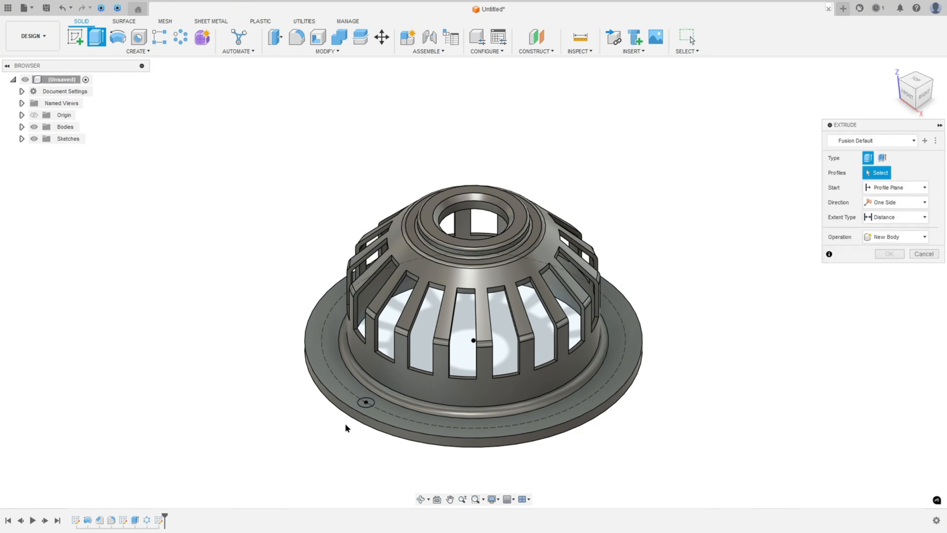
left_click(365, 401)
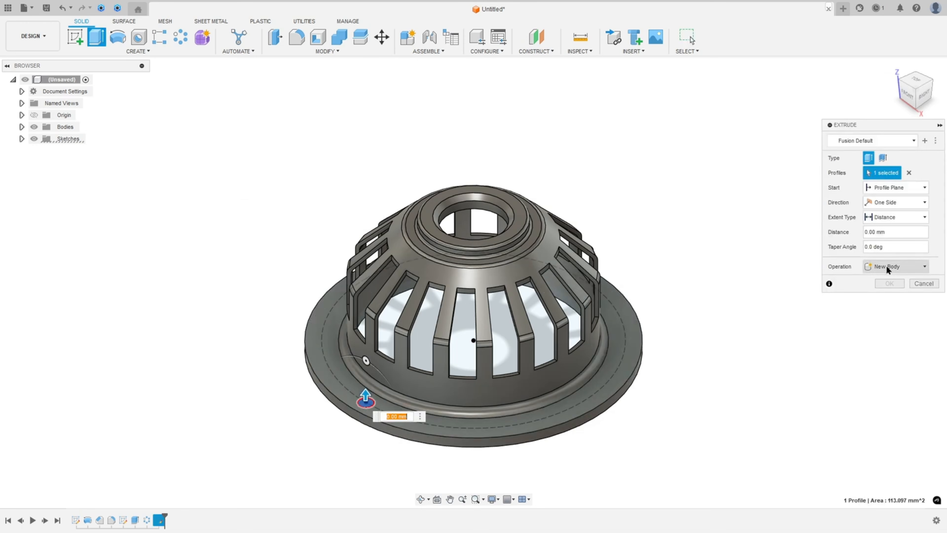
left_click(895, 266)
left_click(885, 290)
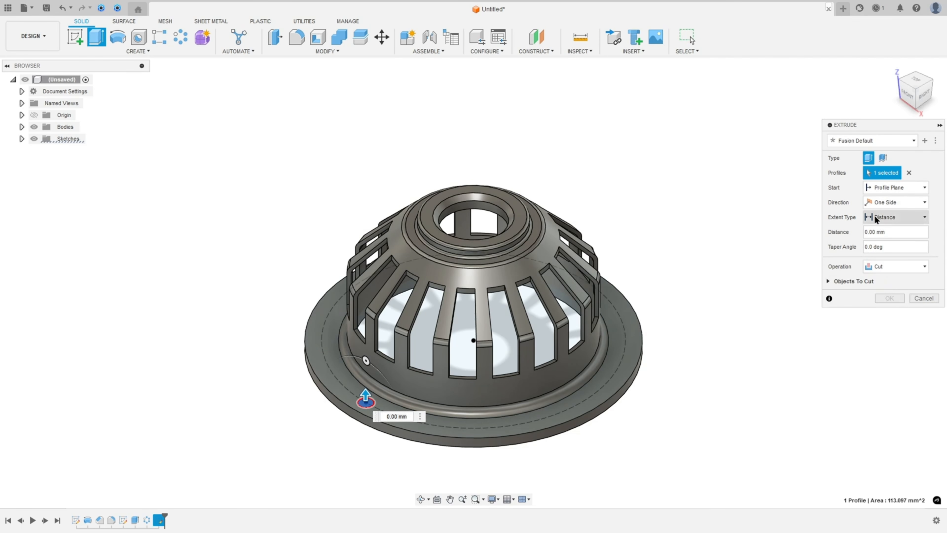
left_click(882, 217)
left_click(878, 249)
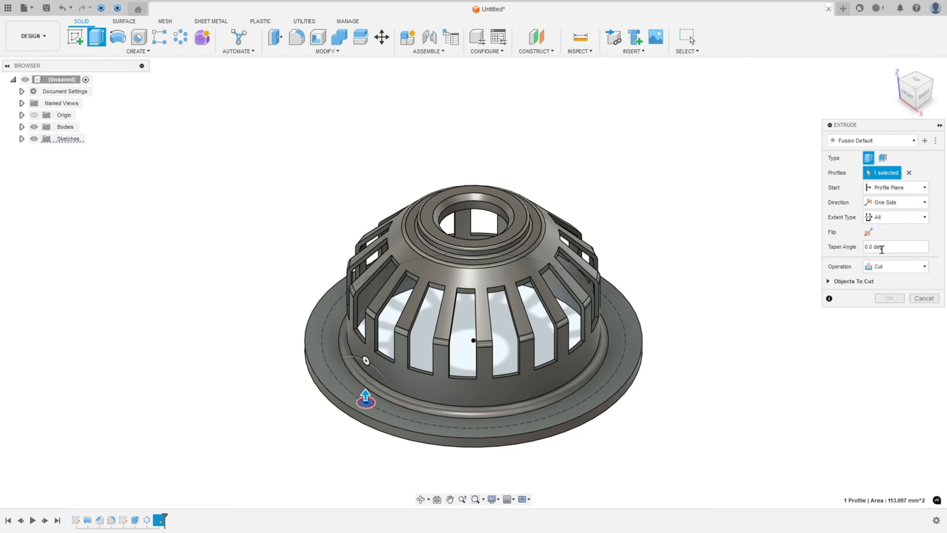
left_click(869, 232)
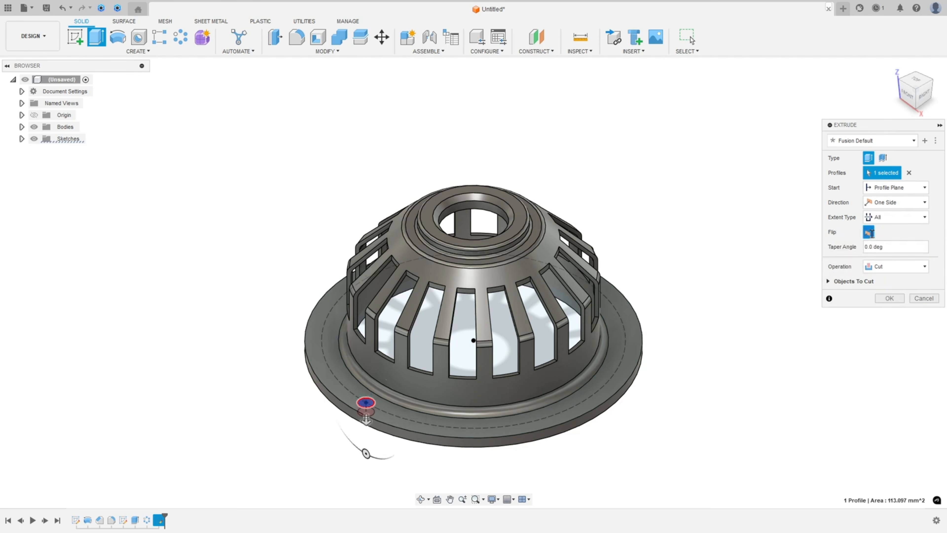
left_click(890, 298)
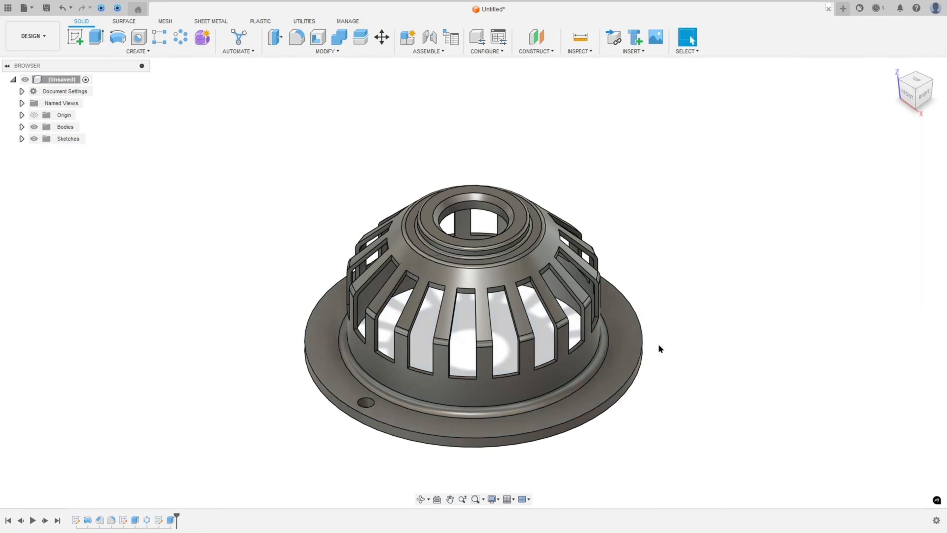
Step: Create a full circular pattern of the flange hole's cut feature around the flange's outer circular edge, with quantity 18
middle_click_drag(353, 395, 359, 351)
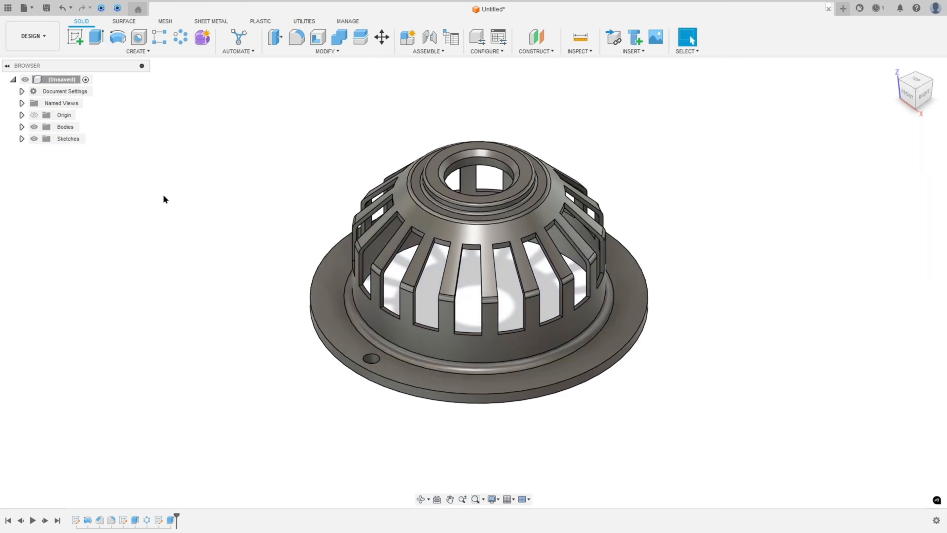
left_click(182, 38)
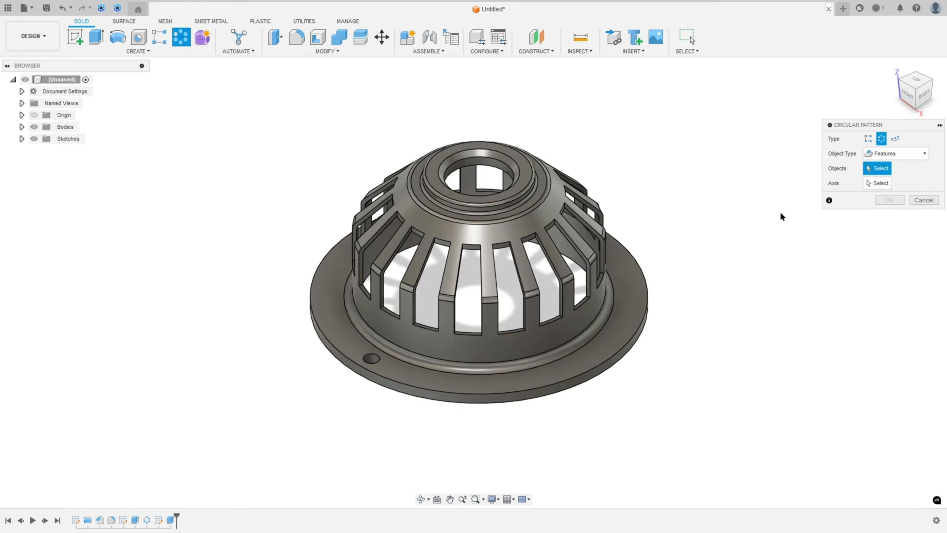
left_click(171, 521)
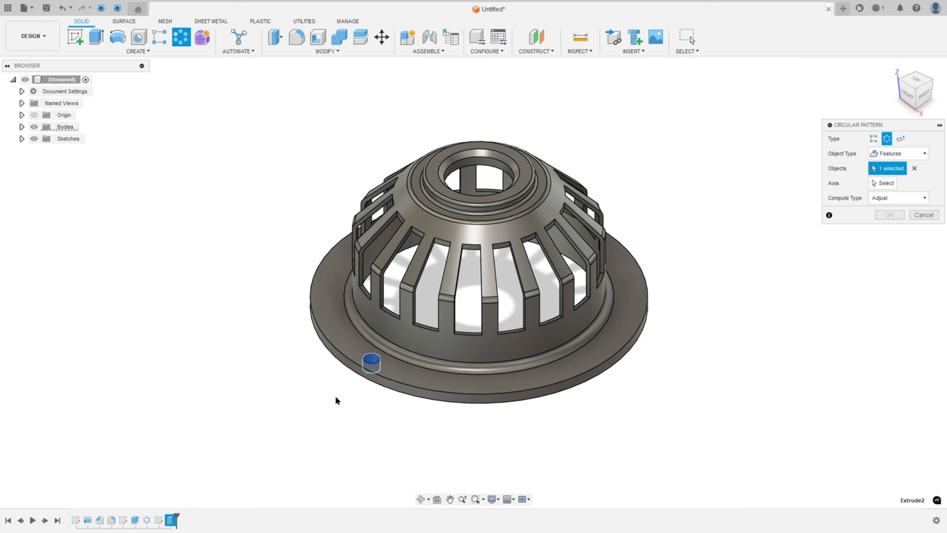
left_click(884, 183)
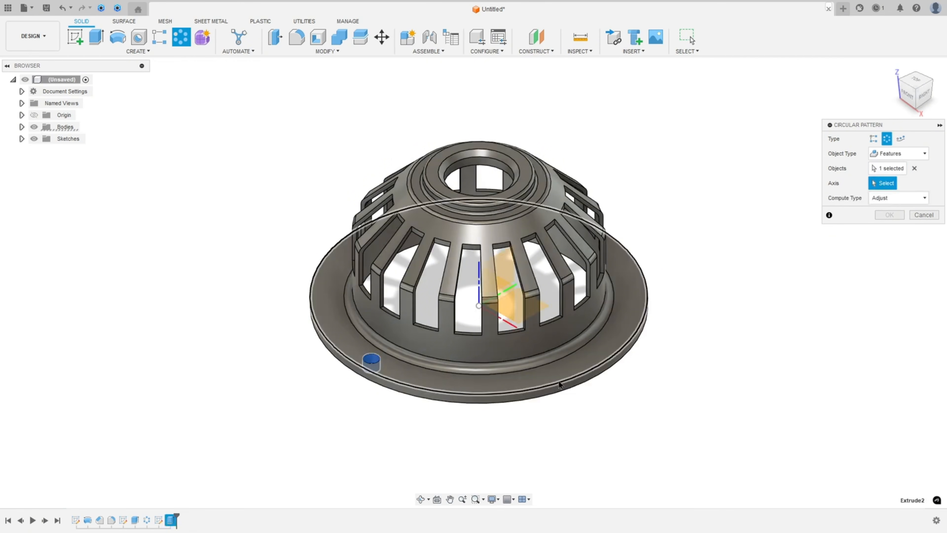
left_click(546, 389)
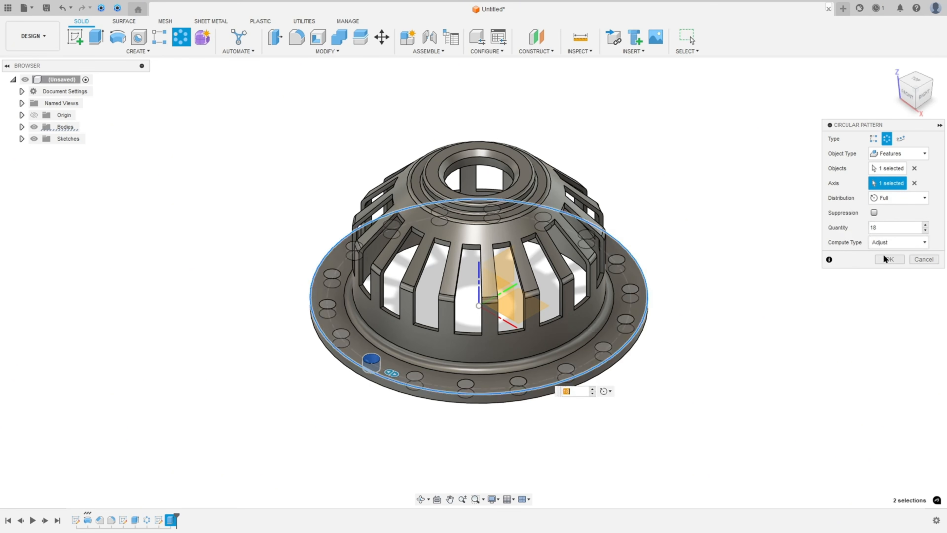
left_click(889, 260)
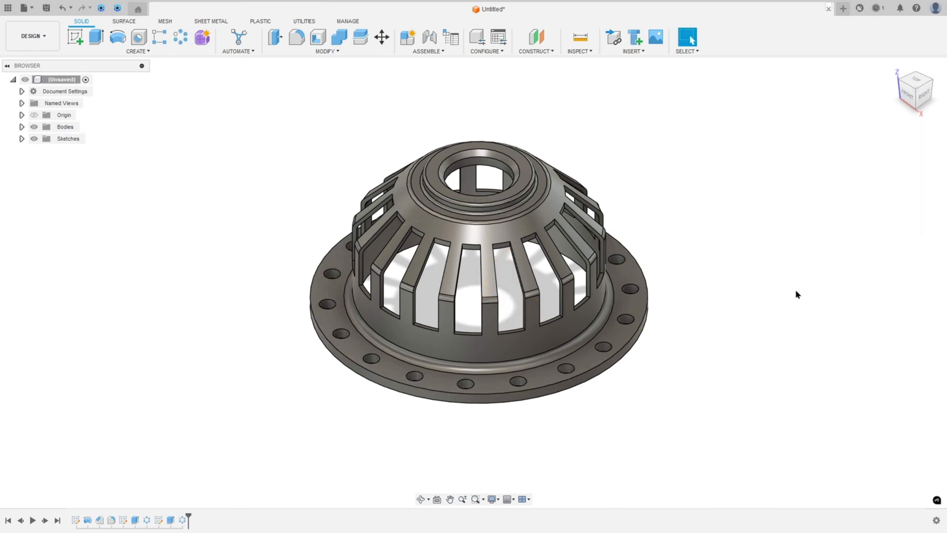